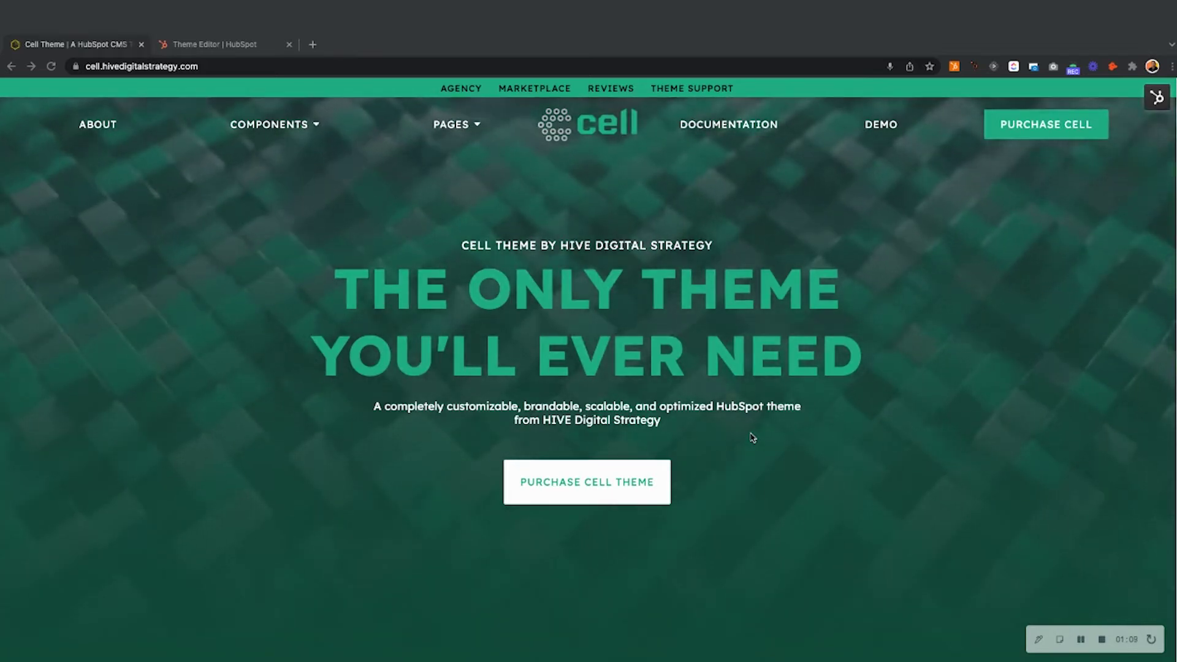
- Look through the Cell theme demo home page from the hero section to the footer and back up
scroll(644, 389, "down", 3)
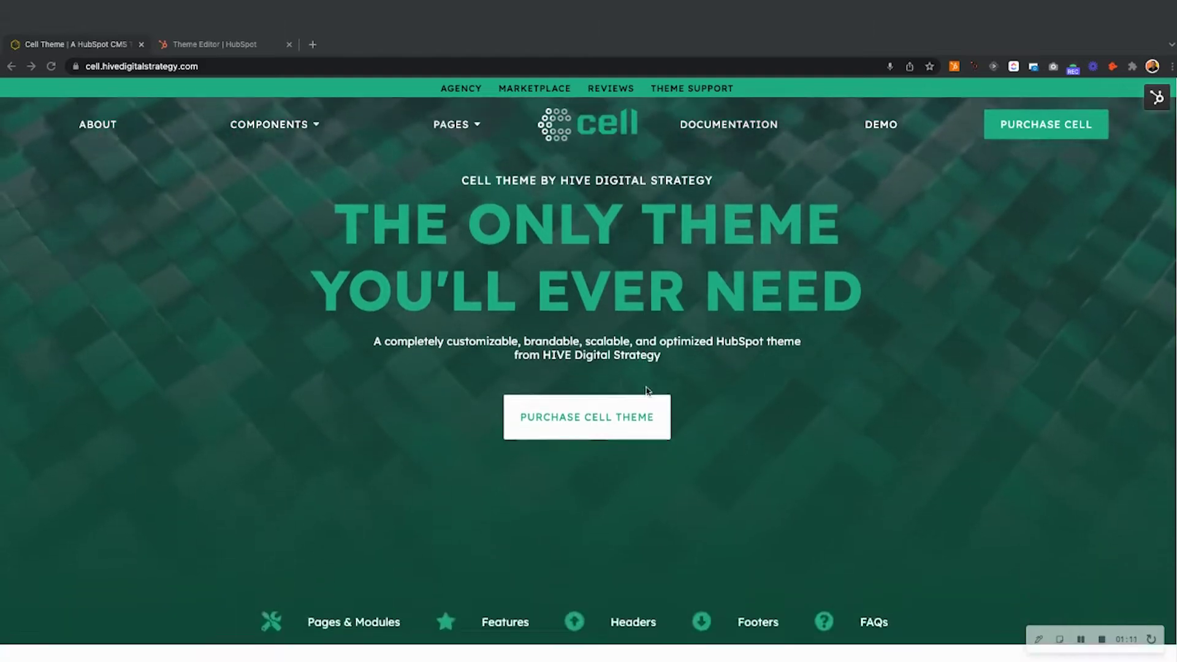
scroll(648, 391, "down", 5)
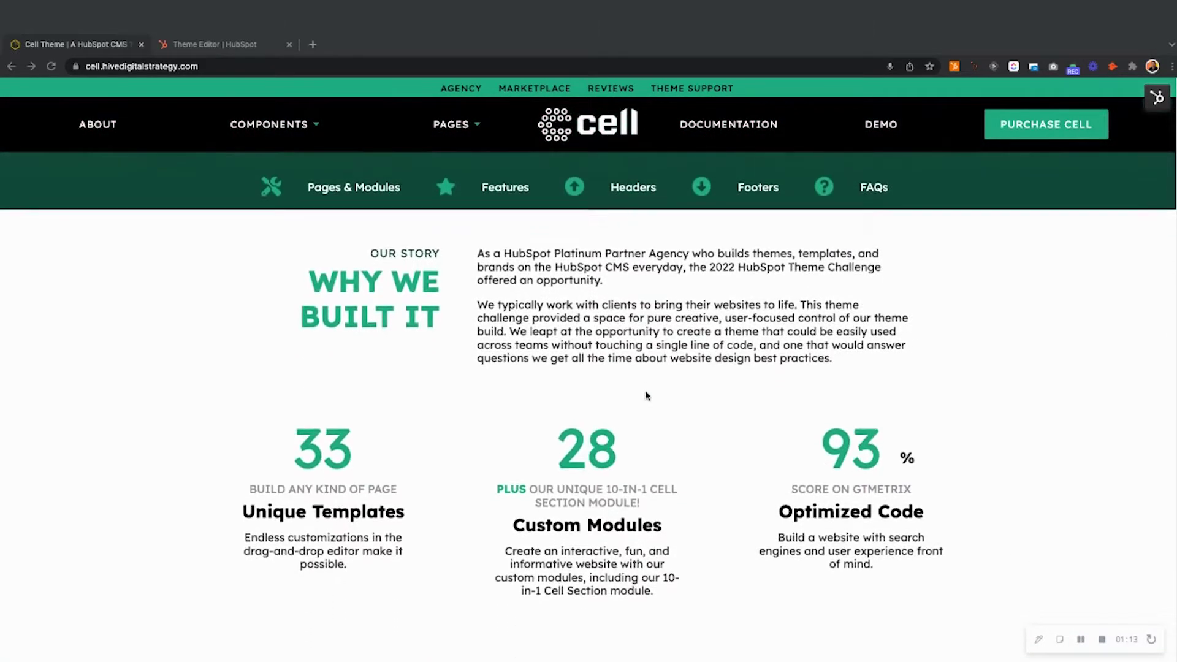
scroll(647, 396, "down", 8)
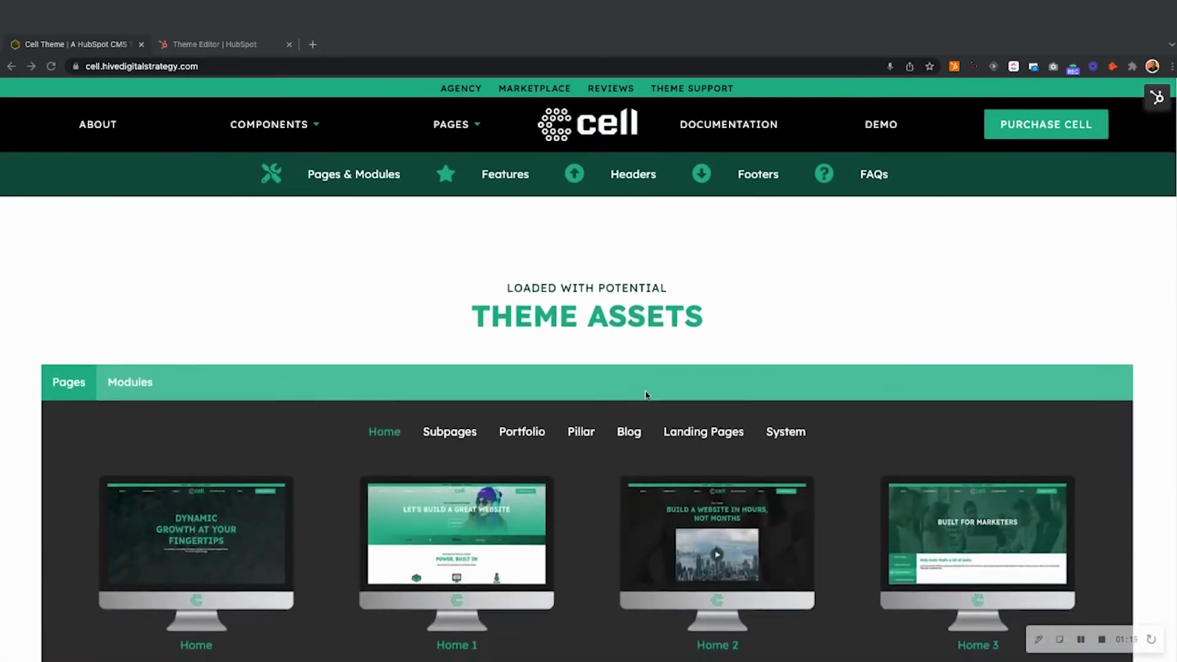
scroll(647, 396, "down", 10)
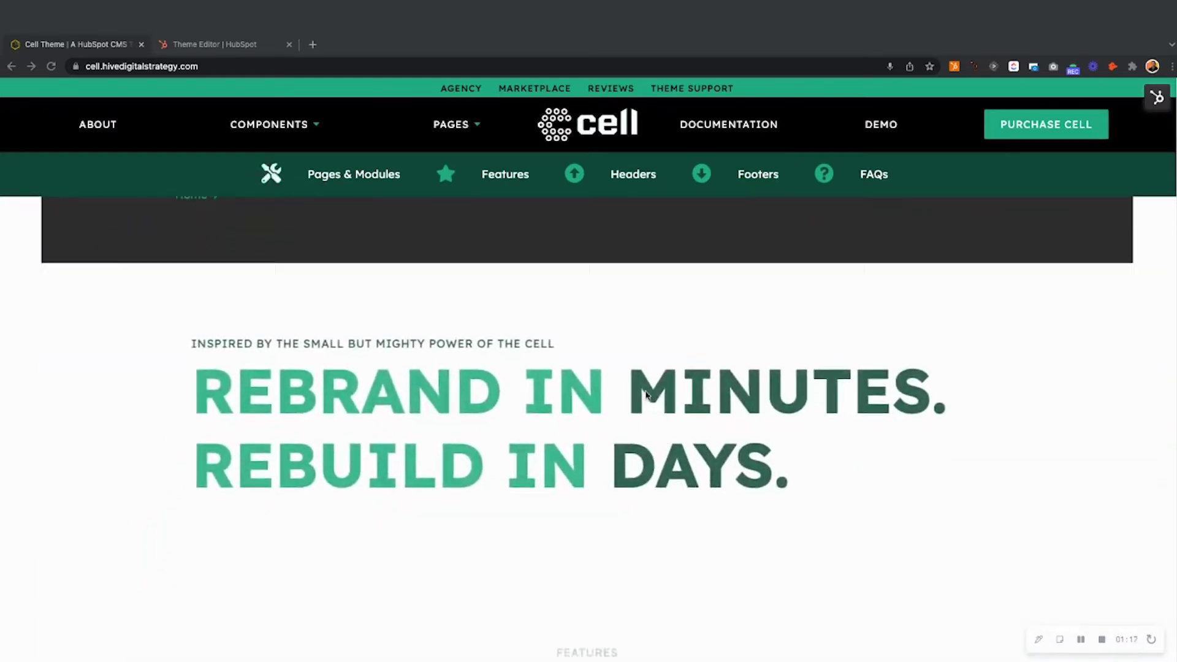
scroll(646, 396, "down", 10)
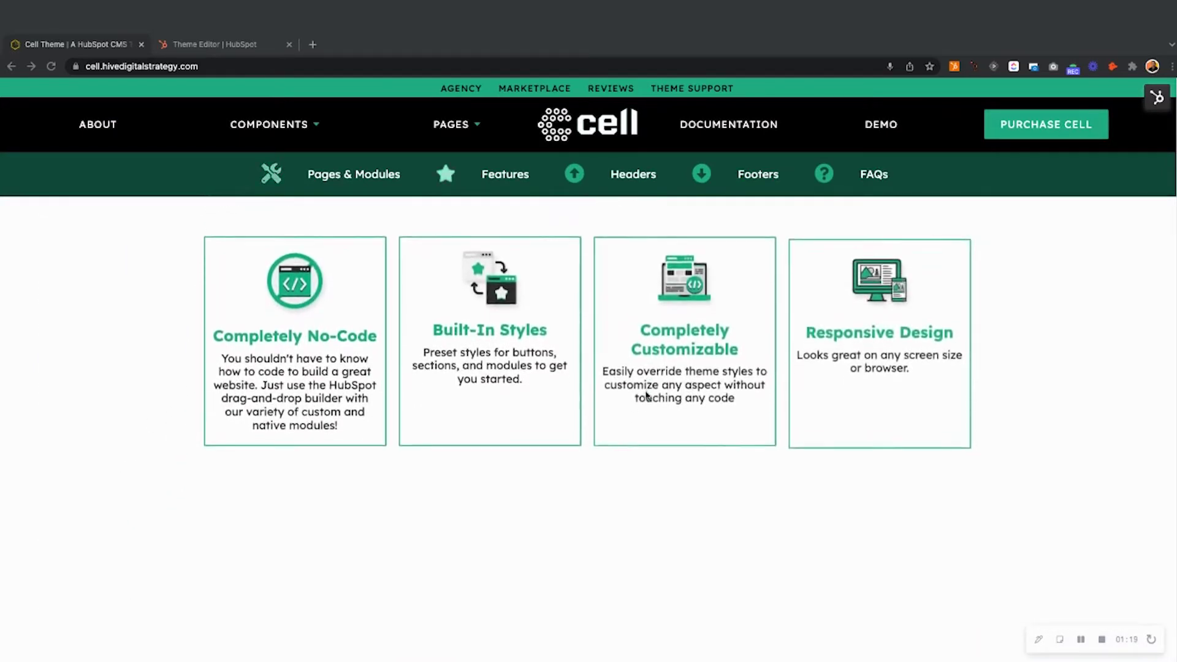
scroll(646, 395, "down", 1)
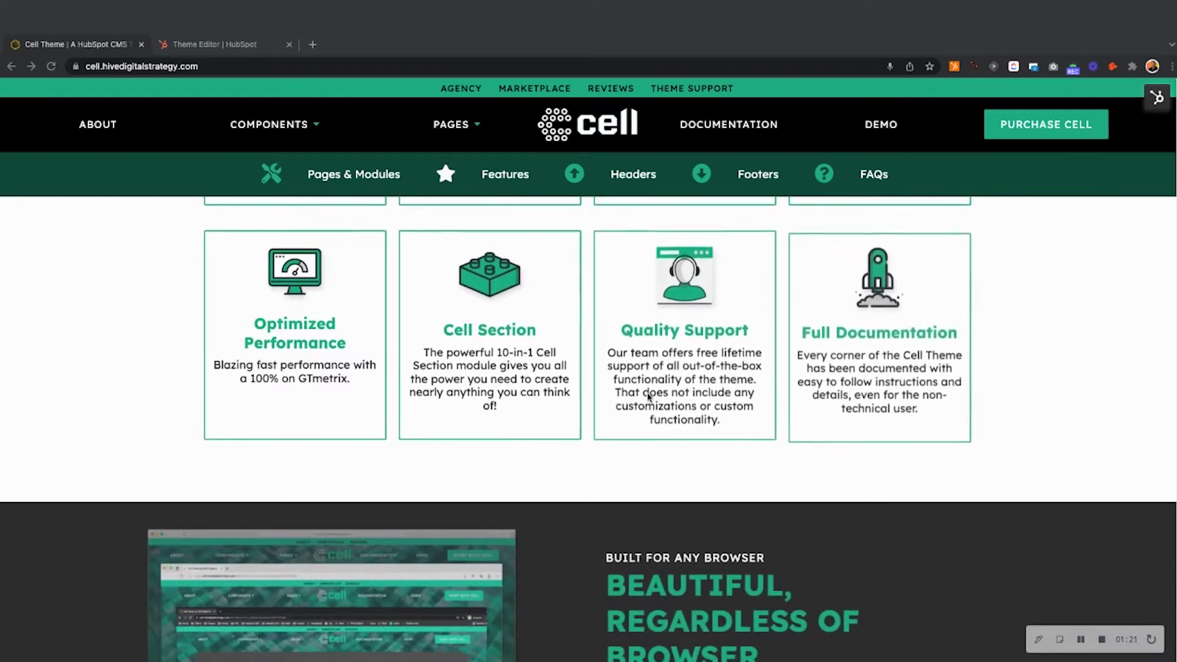
scroll(648, 395, "down", 7)
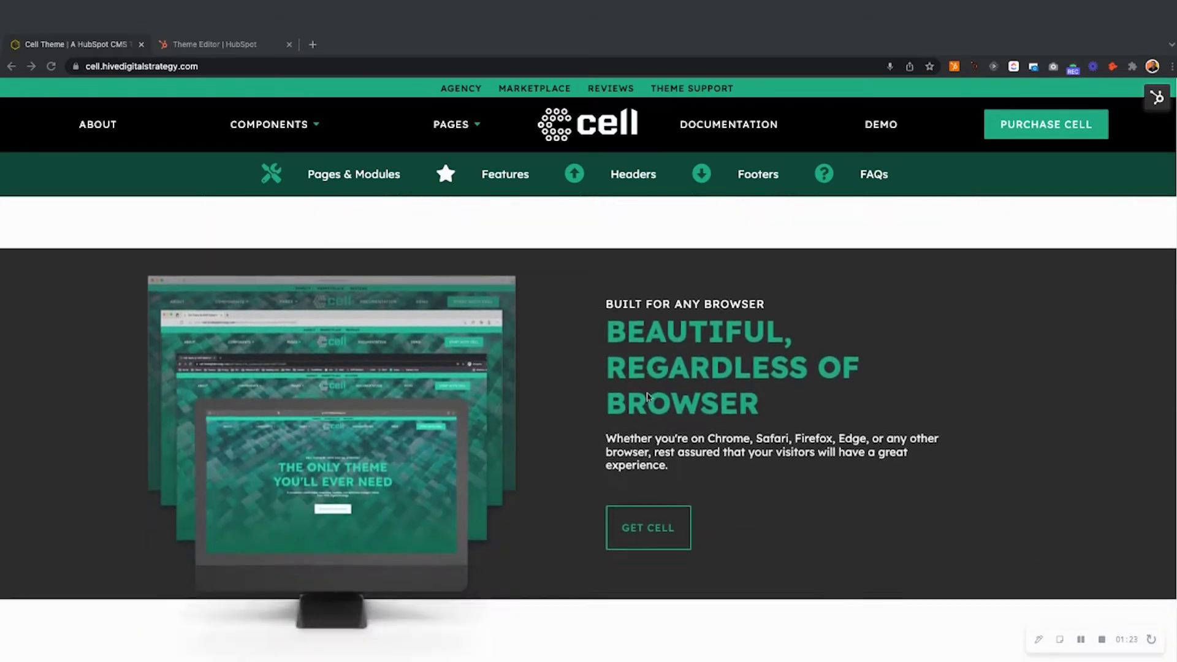
scroll(649, 396, "down", 10)
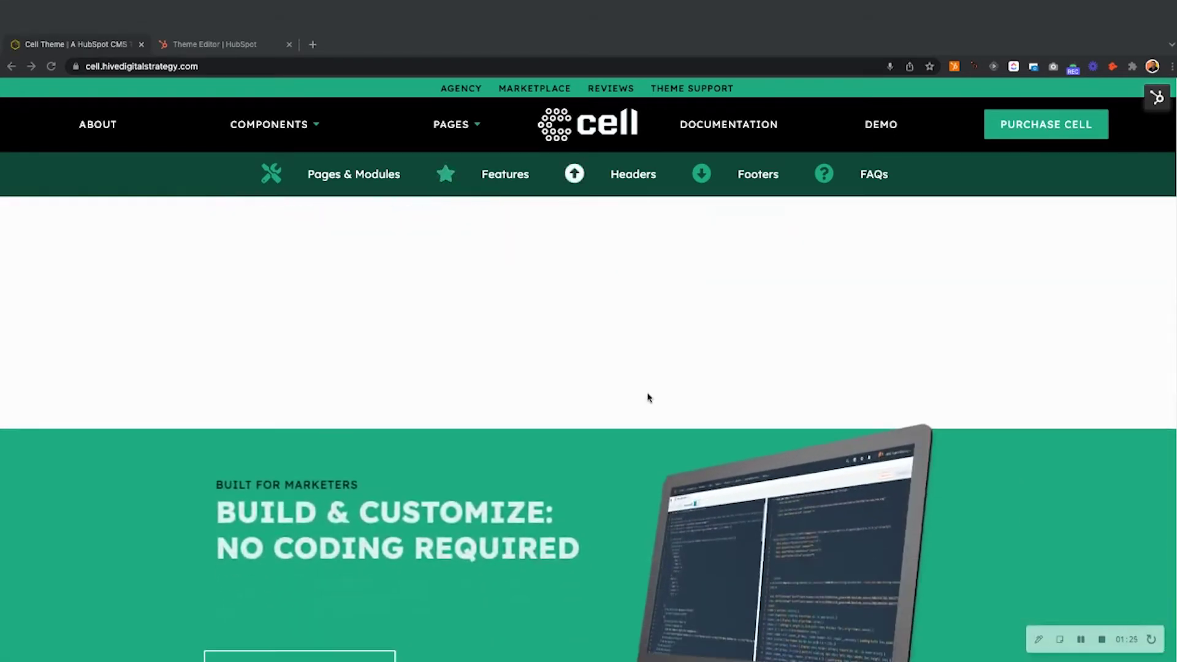
scroll(648, 397, "down", 9)
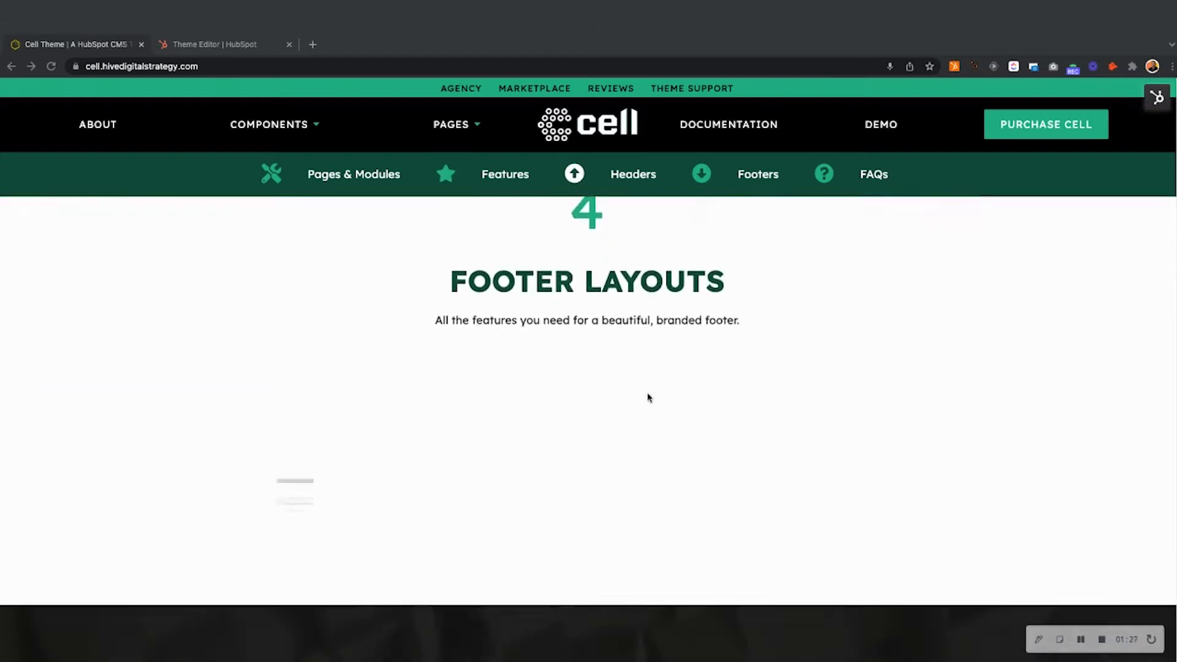
scroll(647, 397, "down", 10)
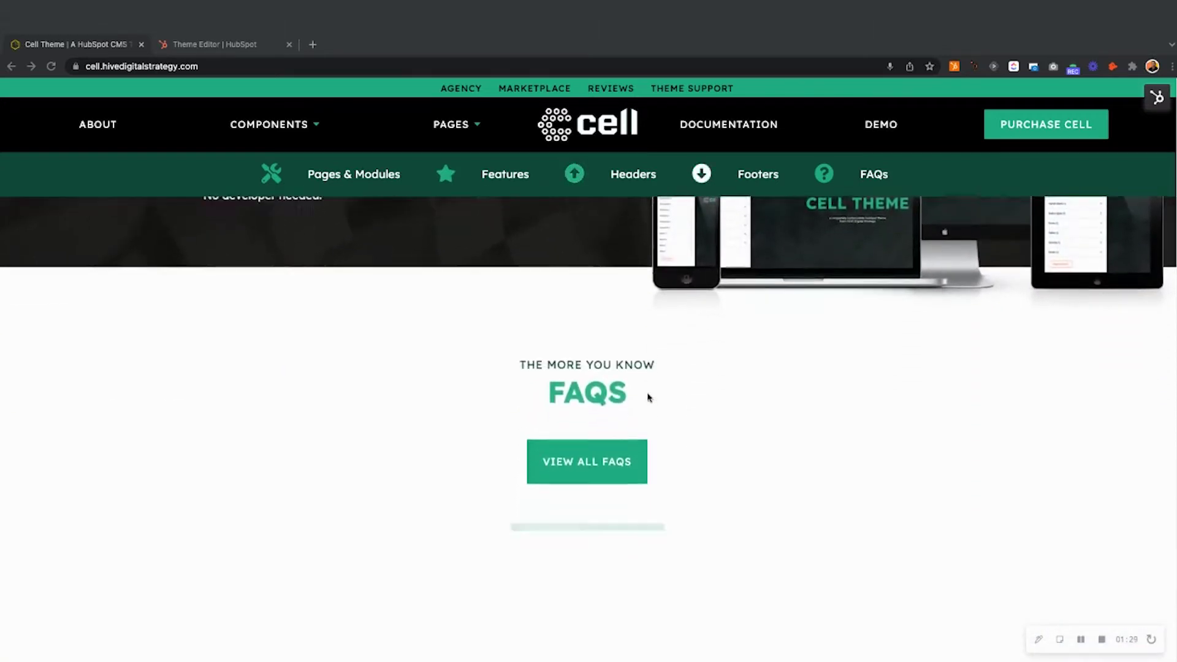
scroll(648, 397, "down", 10)
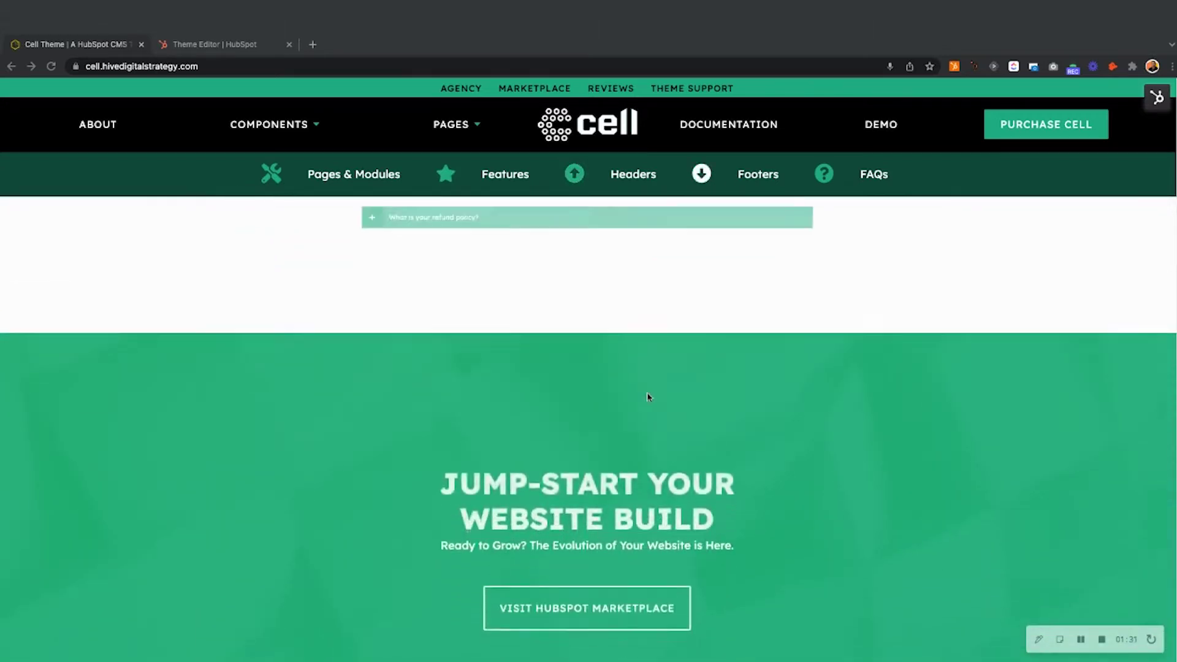
scroll(648, 397, "down", 6)
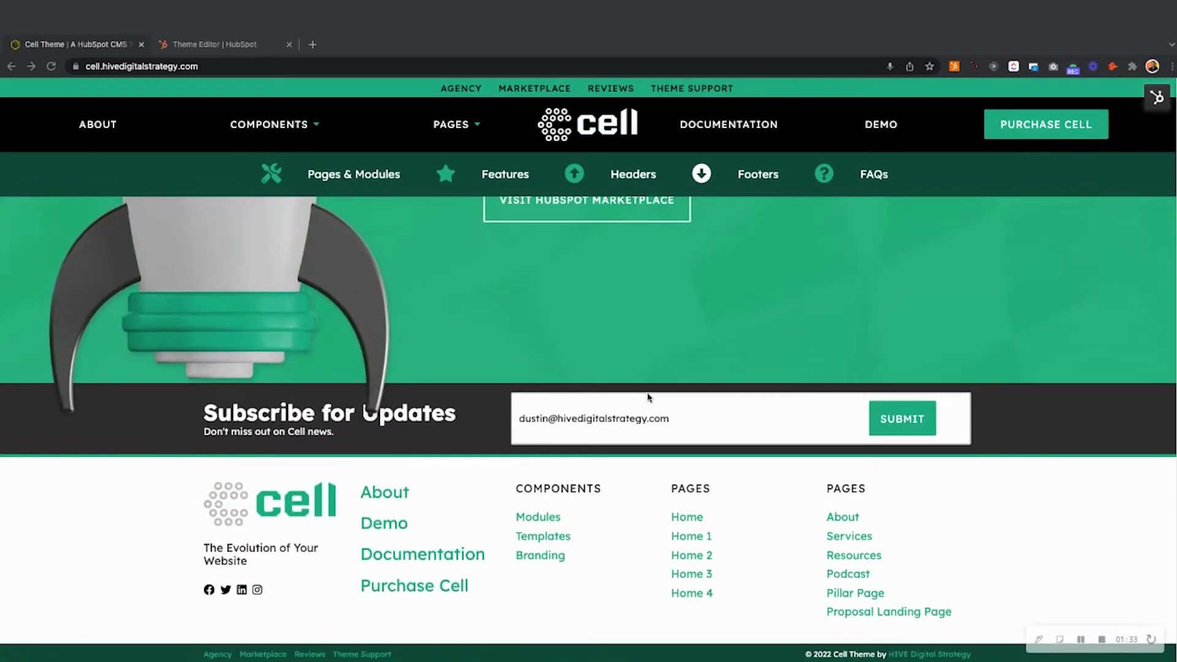
scroll(648, 397, "up", 20)
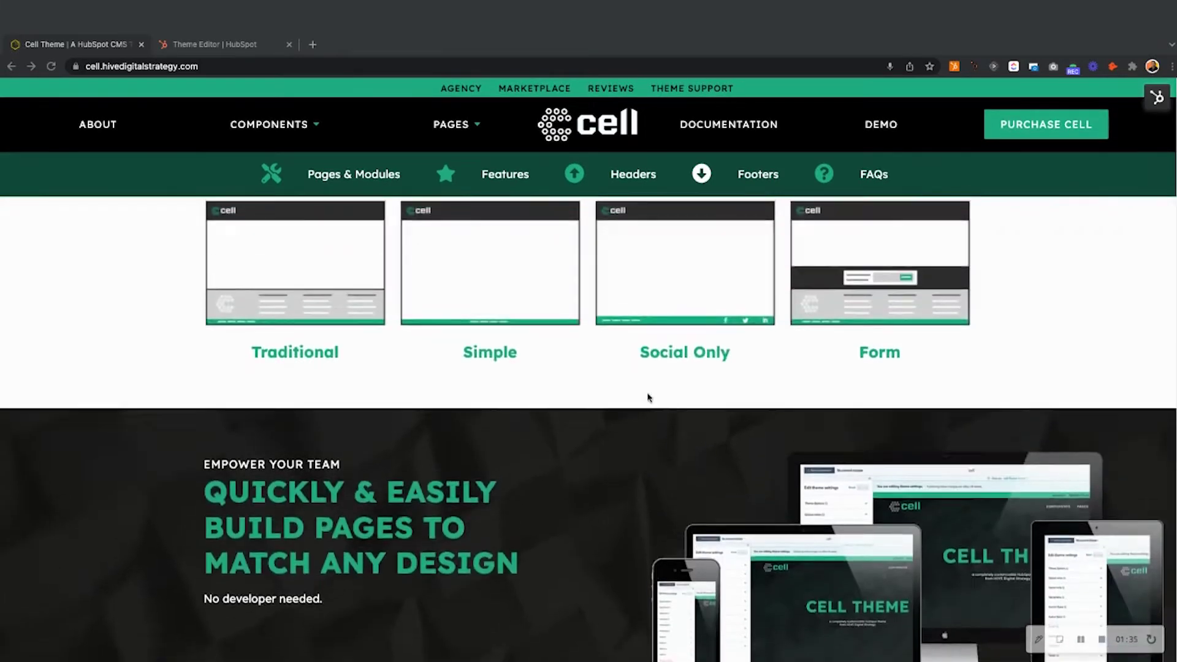
scroll(648, 398, "up", 20)
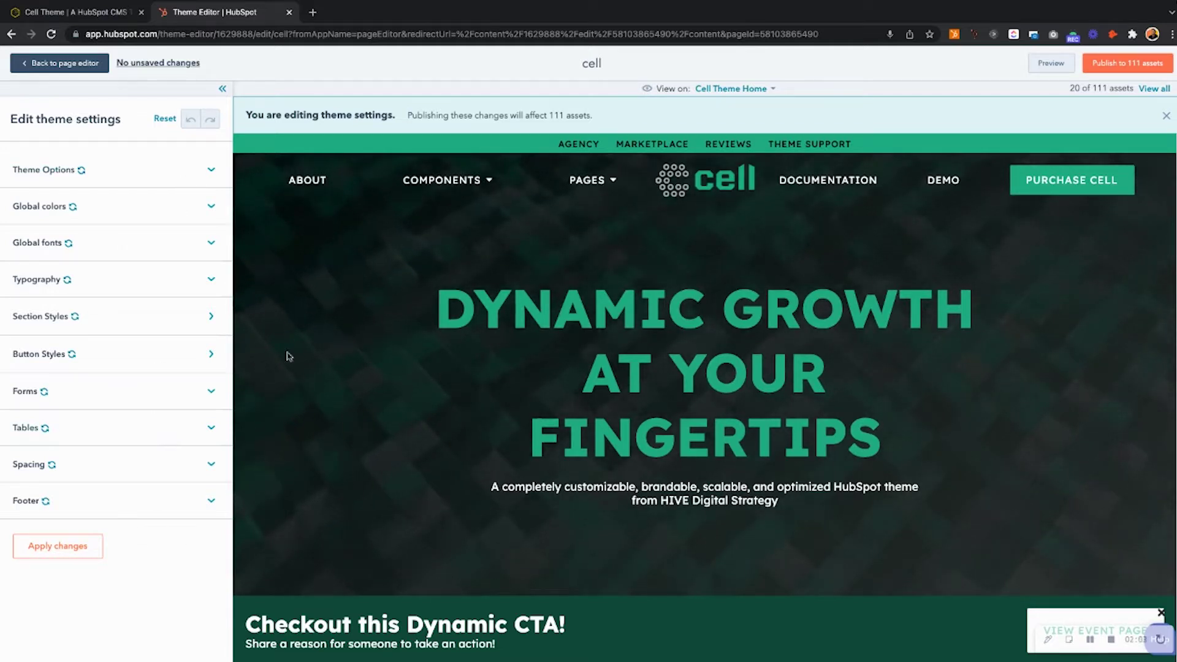
- Review the theme palette and color scheme choices in Theme Options without changing the selection
left_click(123, 184)
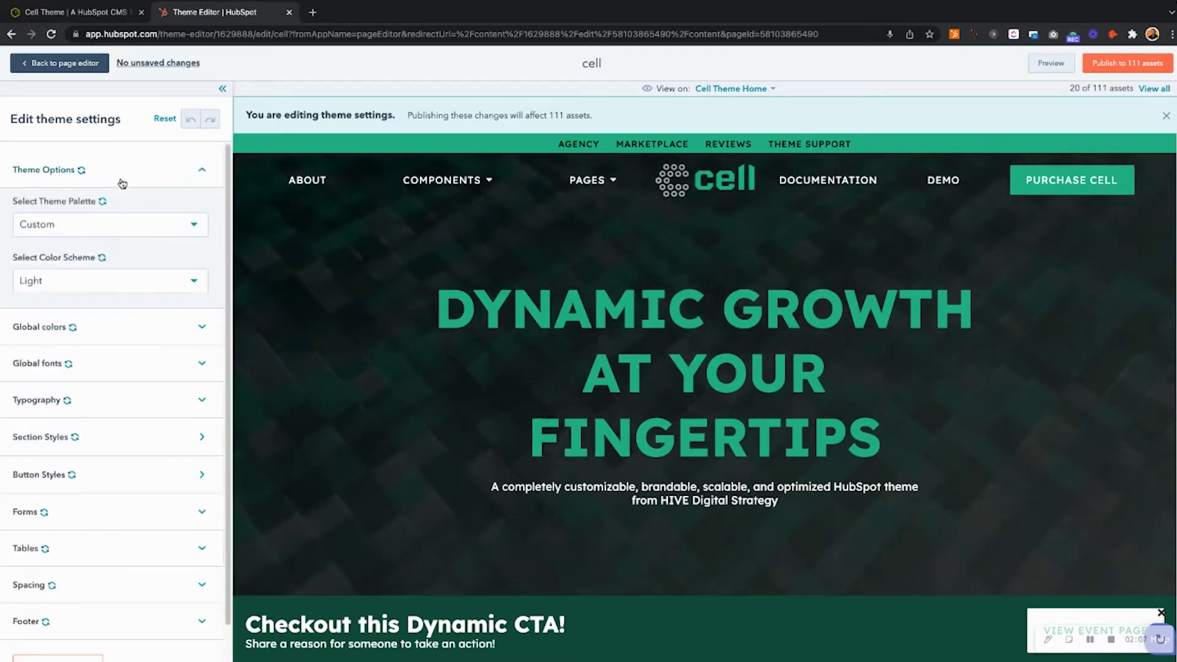
left_click(127, 229)
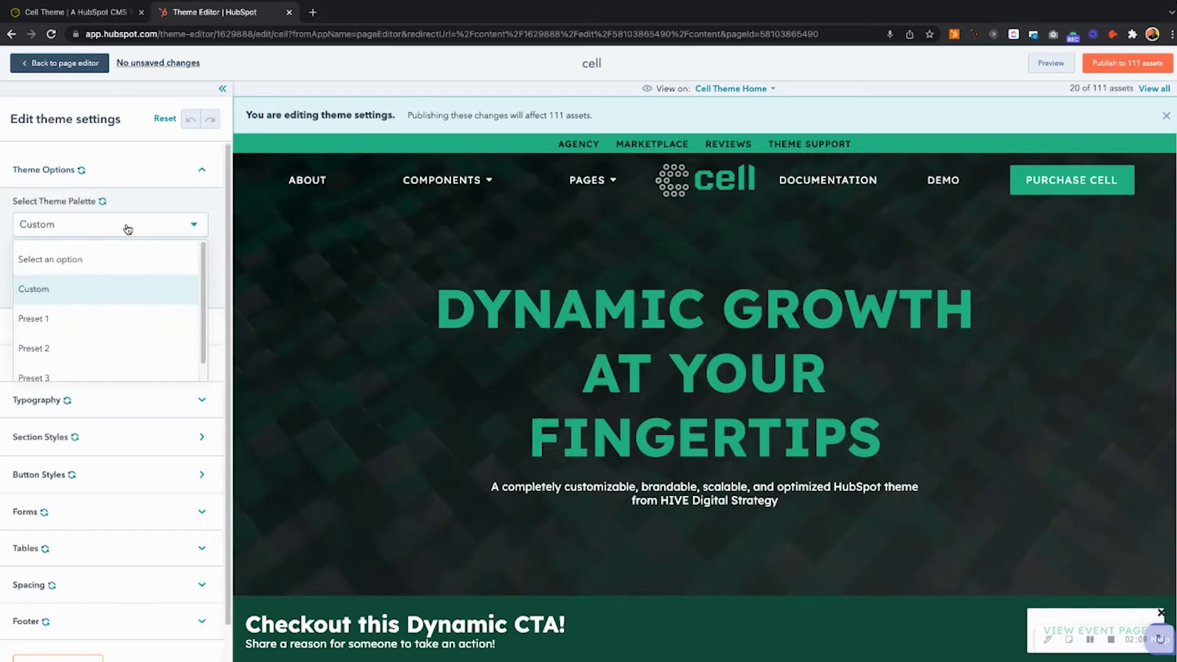
scroll(101, 310, "down", 1)
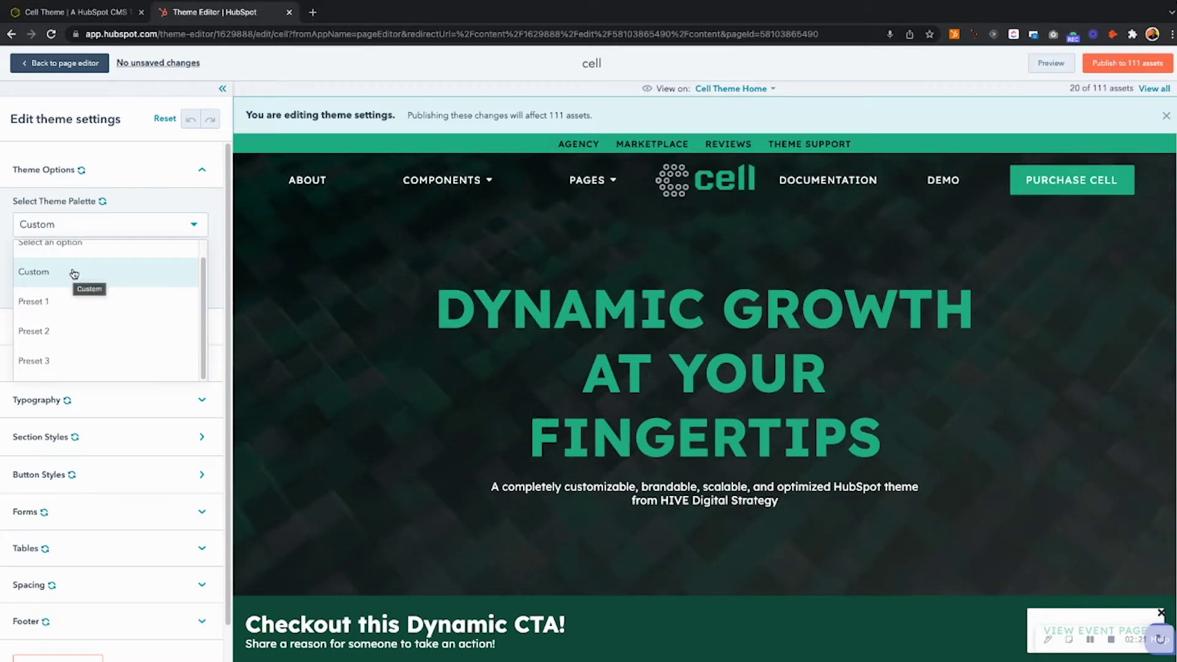
left_click(161, 202)
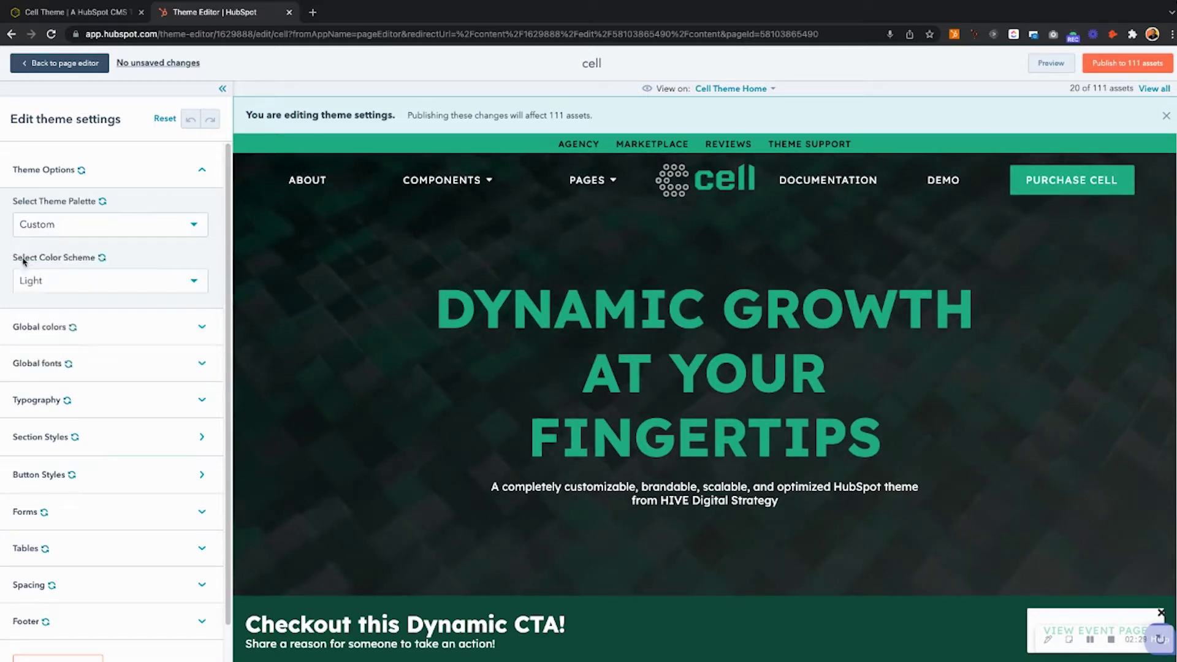
left_click(57, 286)
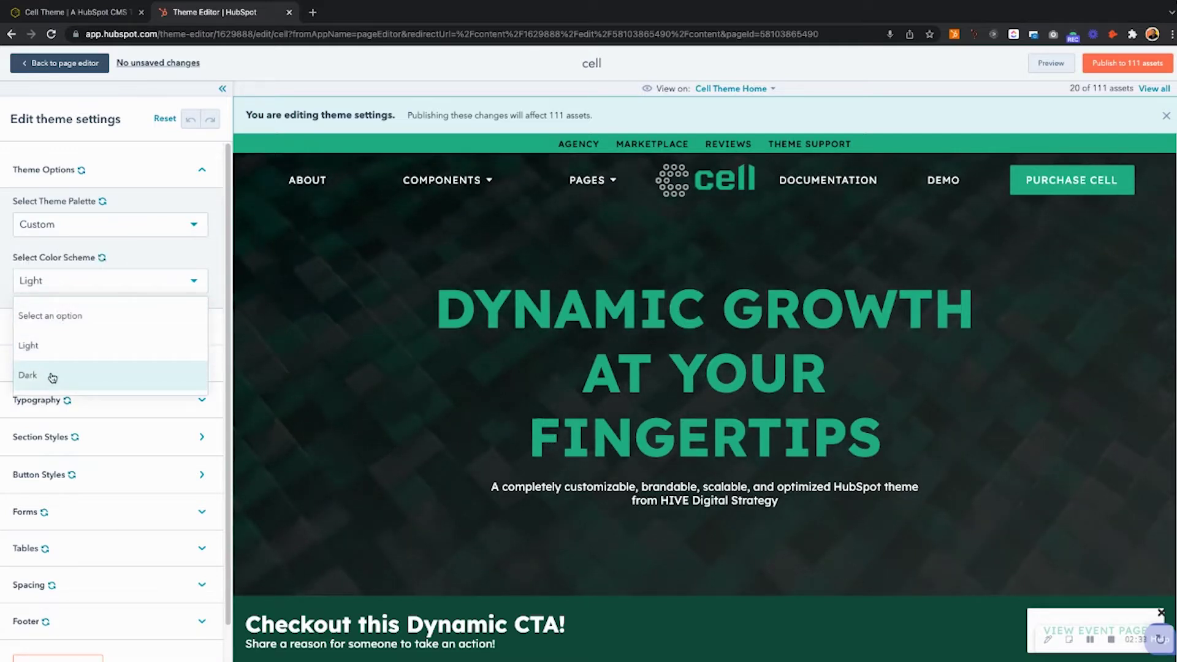
left_click(194, 257)
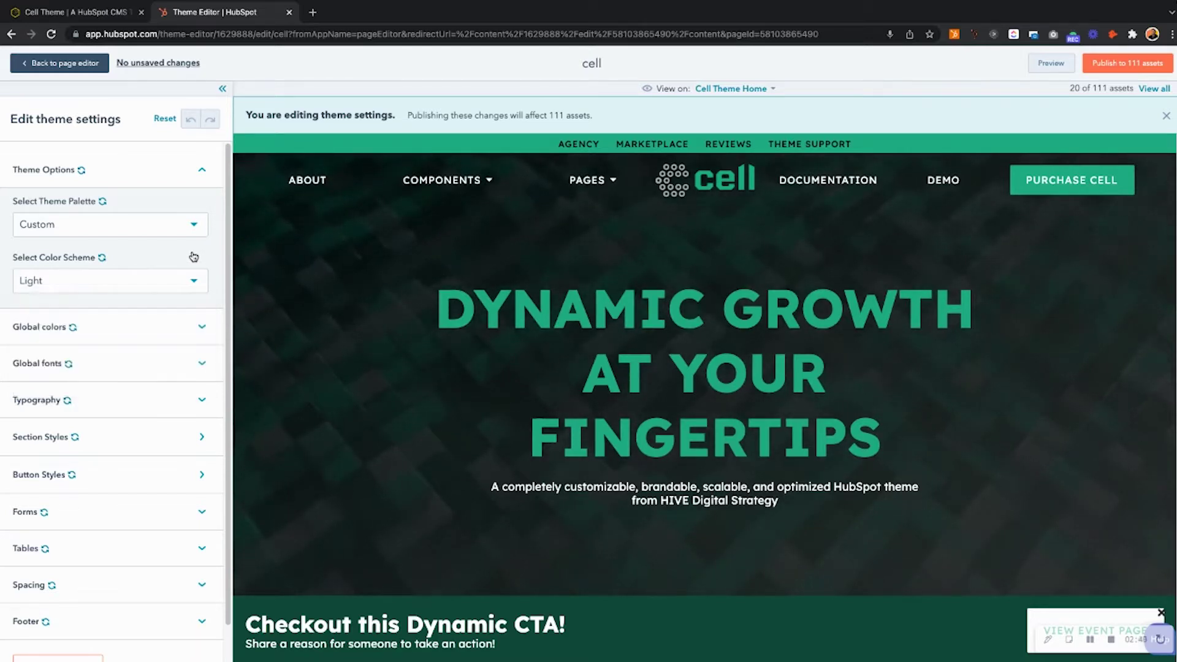
- Show the Global colors settings and review the primary, secondary, tertiary, dark and light colors
left_click(181, 334)
scroll(181, 334, "down", 2)
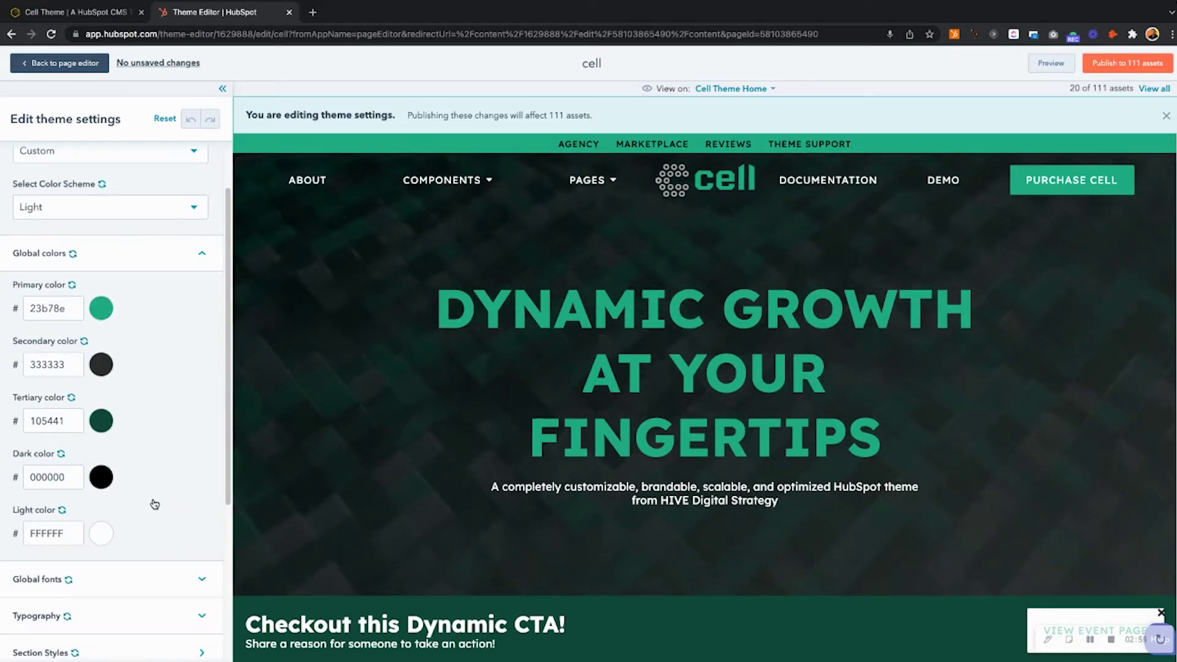
scroll(155, 504, "down", 3)
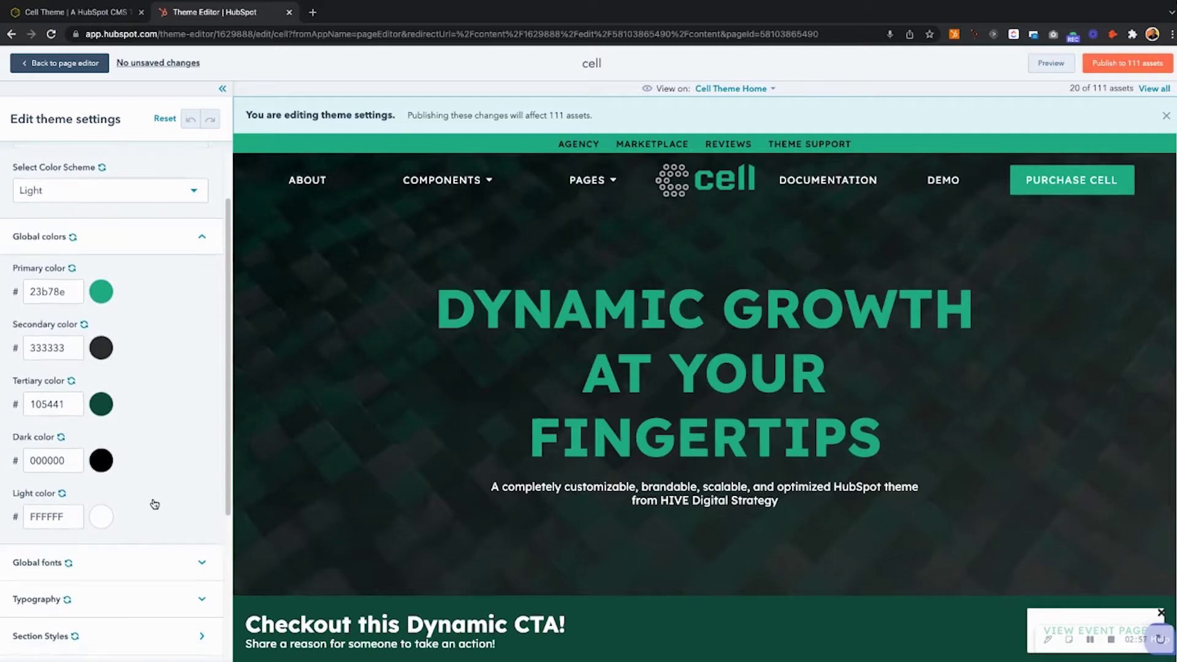
- Show the Global fonts settings and browse the fonts available for the primary font, keeping the existing one
left_click(161, 471)
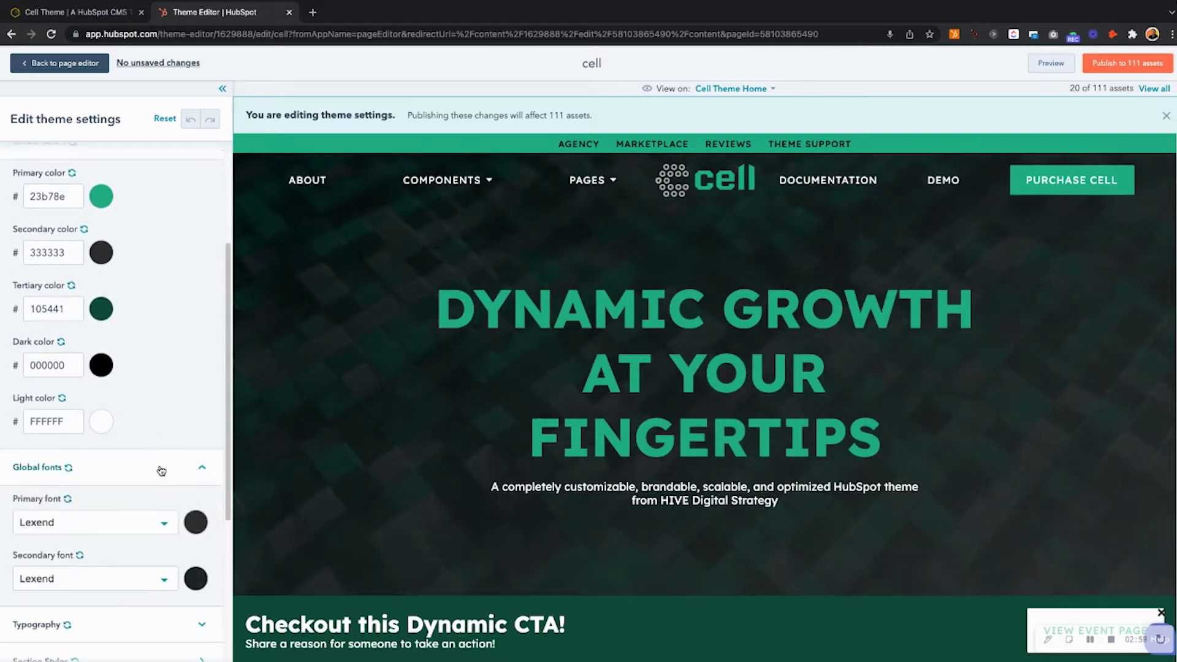
scroll(162, 470, "down", 2)
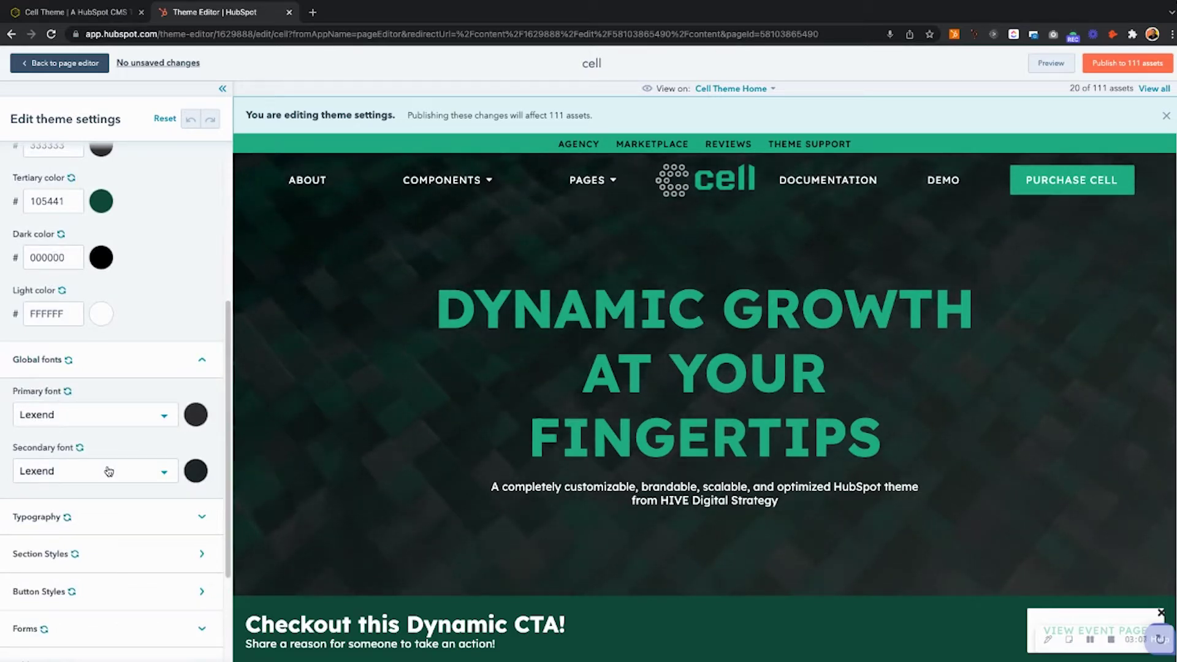
left_click(117, 424)
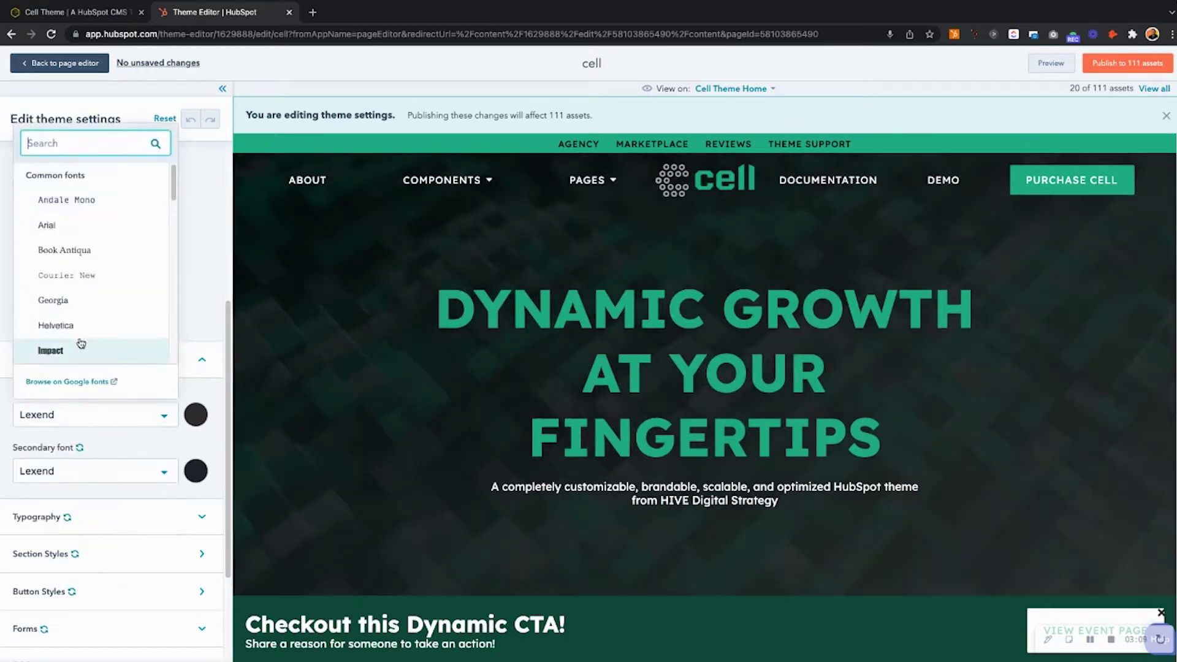
scroll(88, 327, "down", 3)
scroll(88, 327, "down", 10)
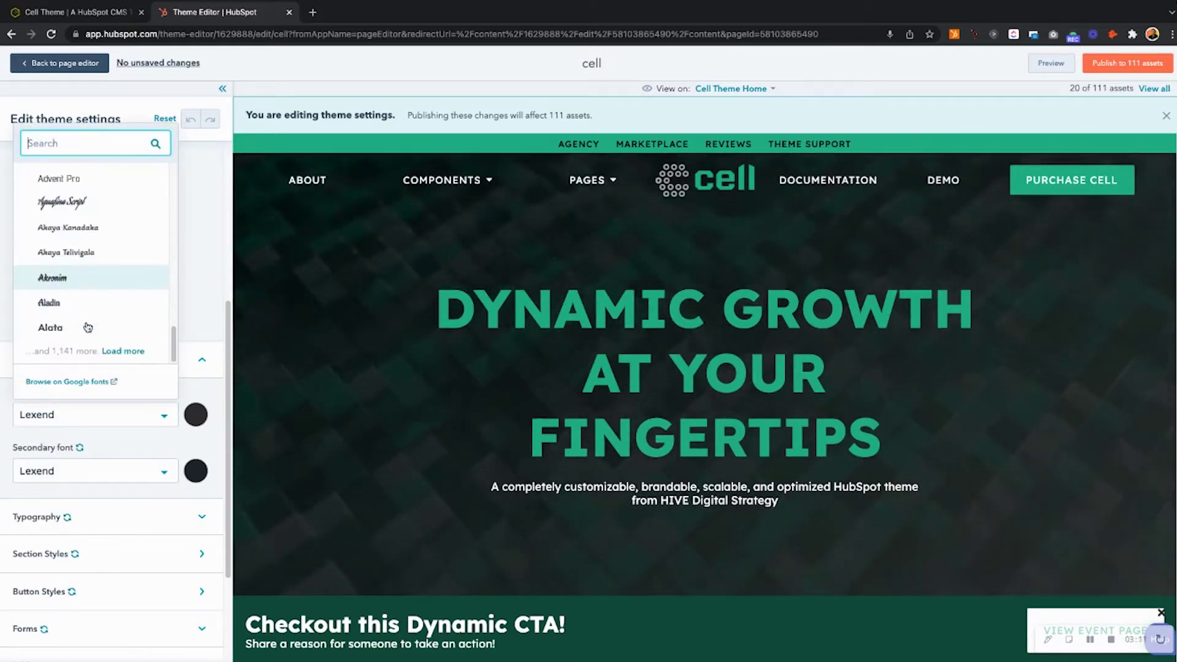
scroll(136, 484, "up", 3)
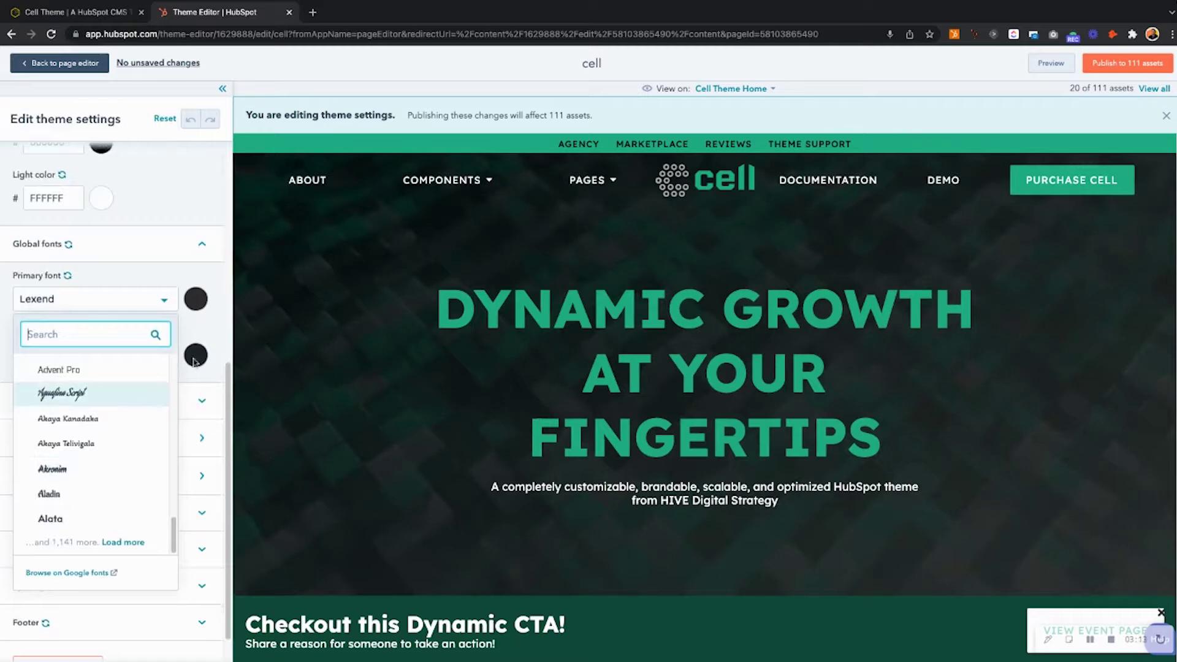
left_click(209, 371)
- Show the Typography settings and review the body text, H1 to H6 heading and link color options
scroll(205, 380, "down", 1)
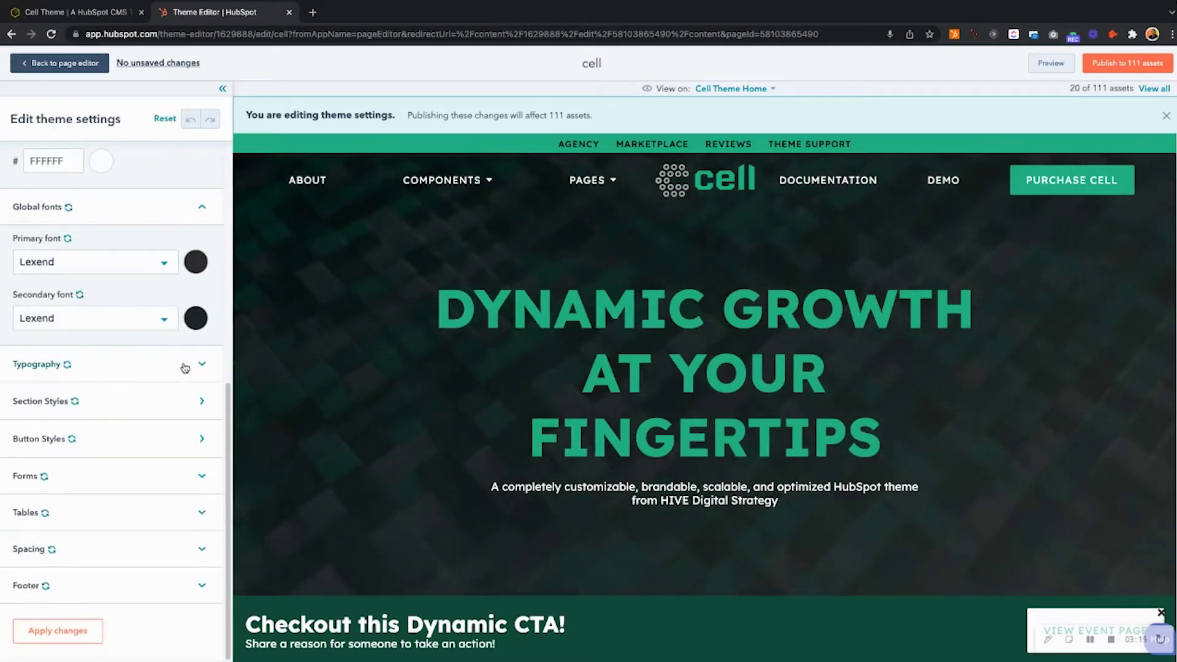
left_click(181, 374)
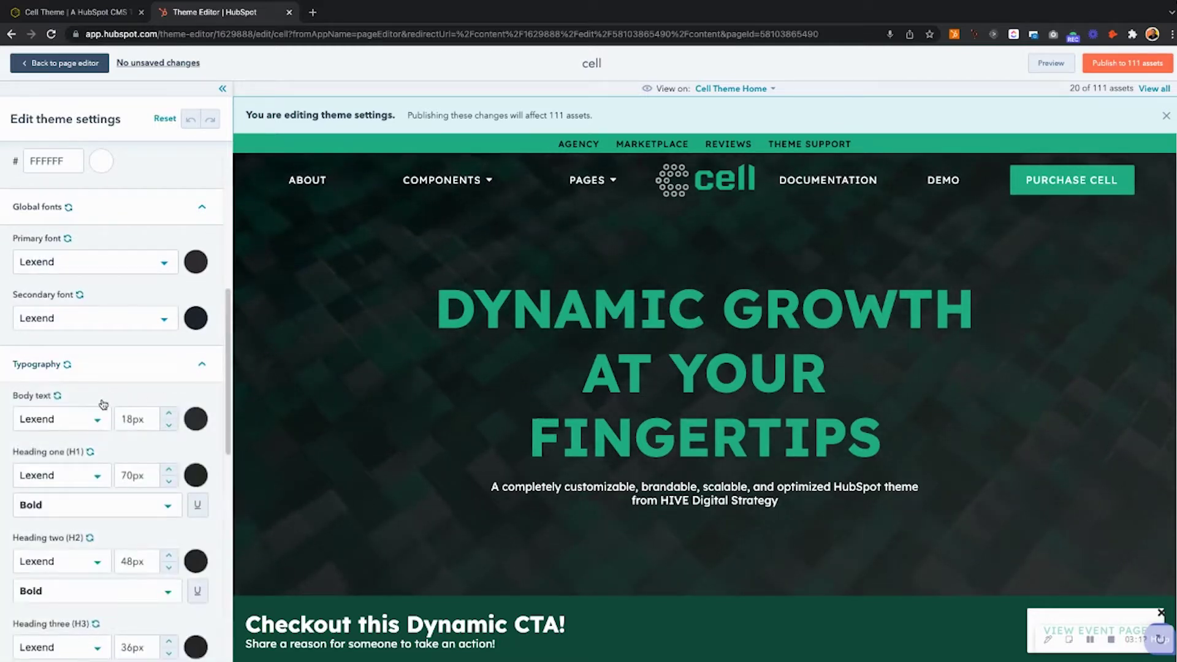
scroll(95, 407, "down", 3)
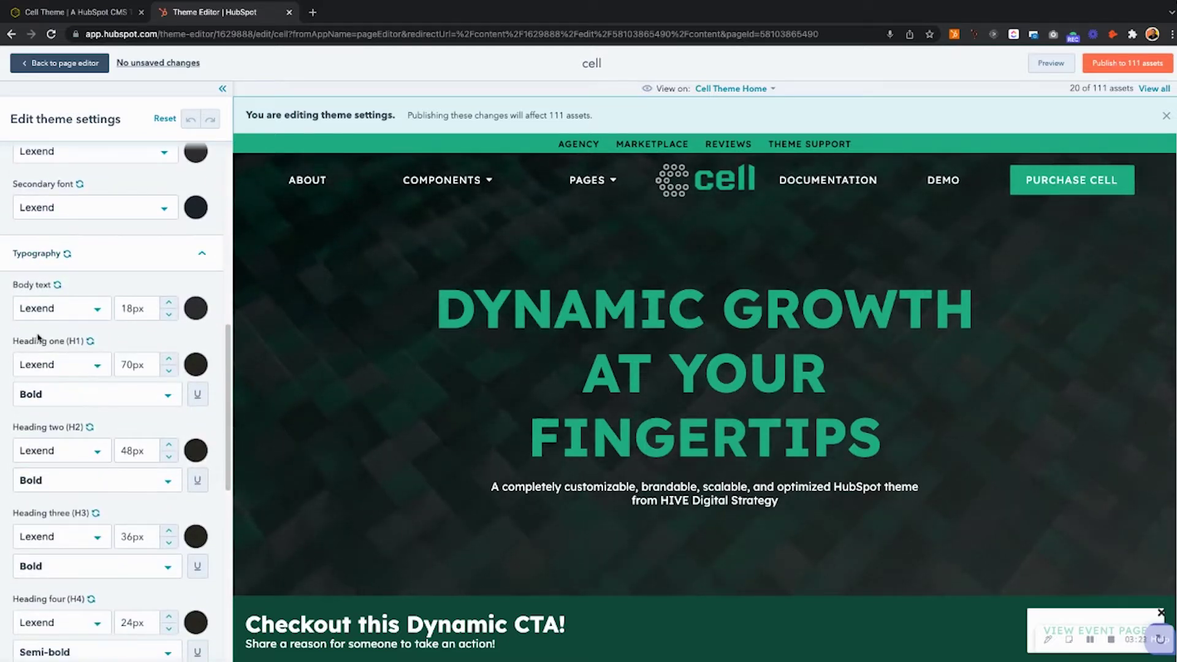
scroll(38, 342, "down", 5)
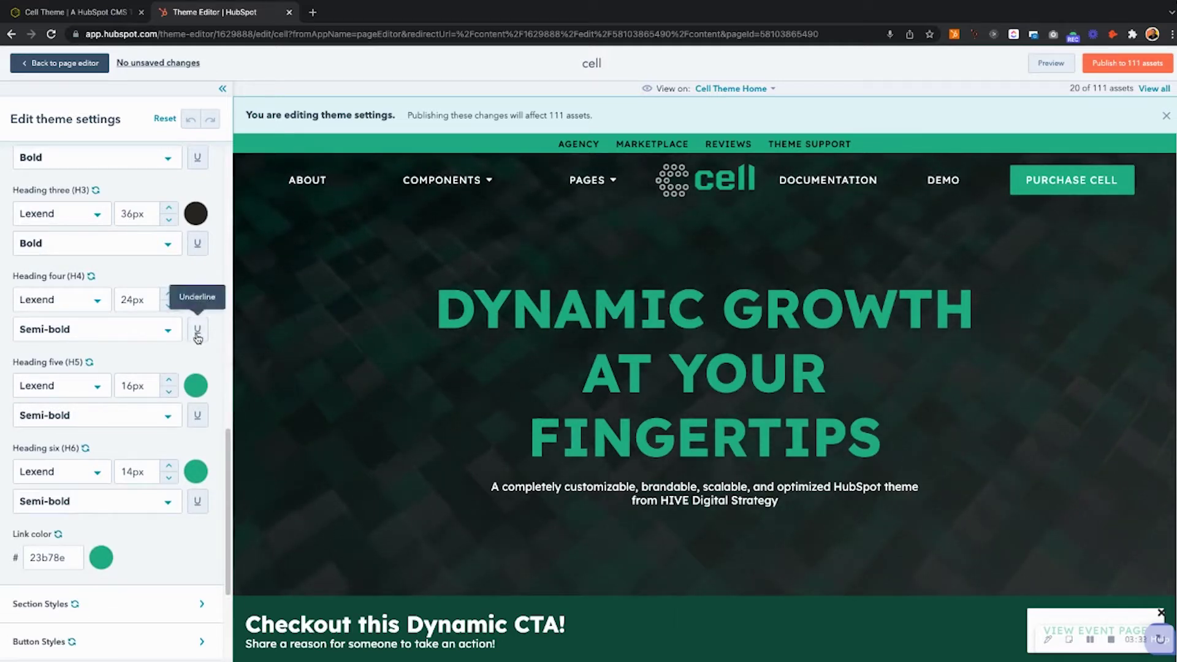
scroll(206, 353, "down", 5)
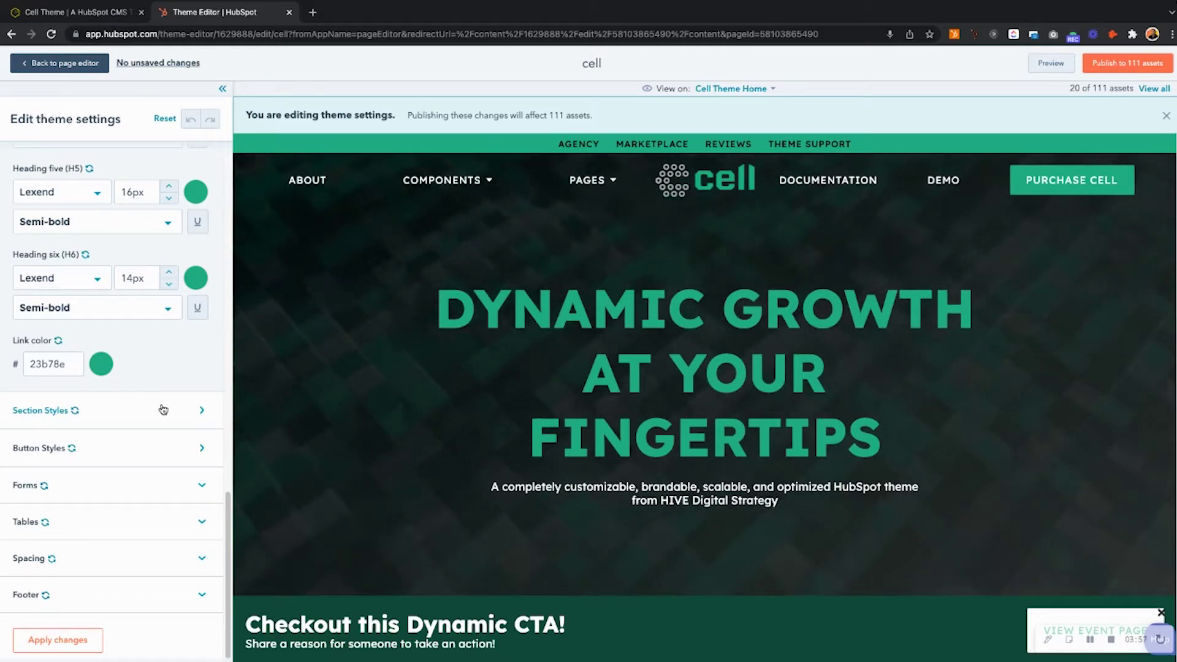
- Open Section Styles and examine the Primary Section's color and button style settings
left_click(117, 419)
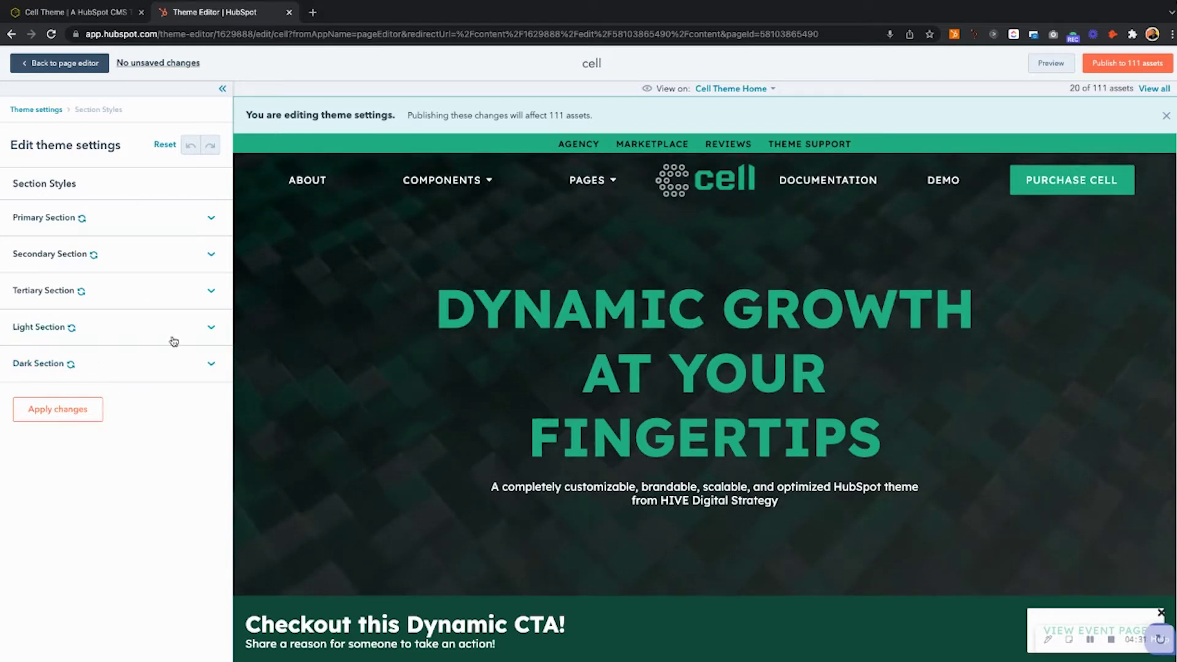
left_click(196, 221)
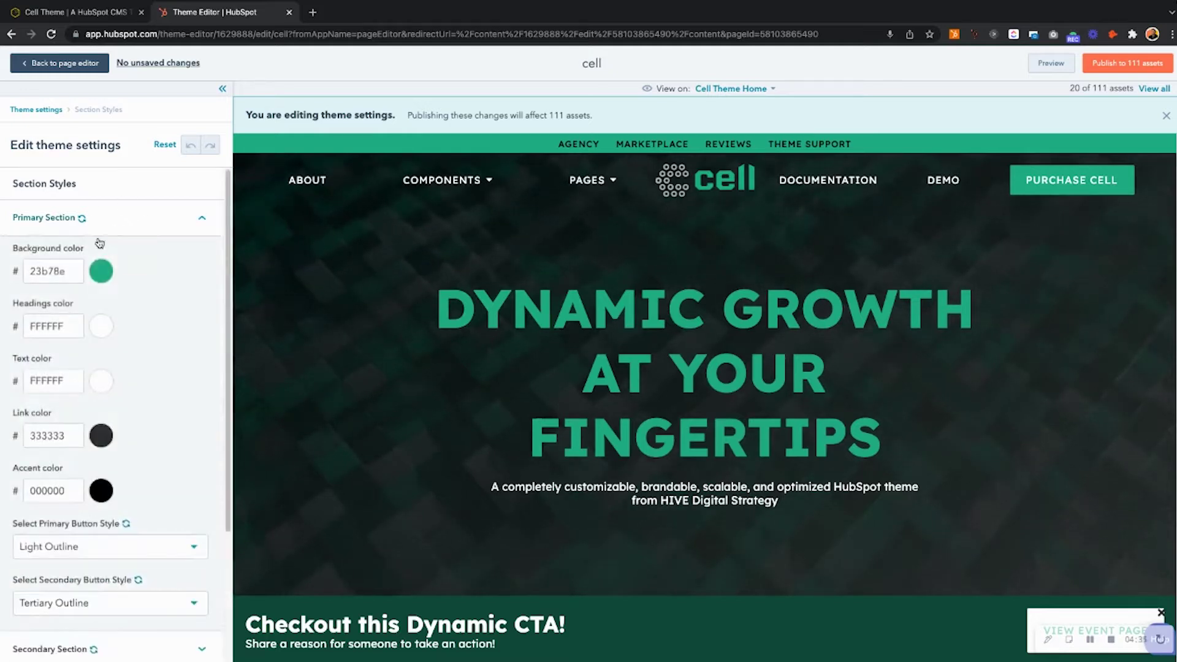
scroll(87, 270, "down", 2)
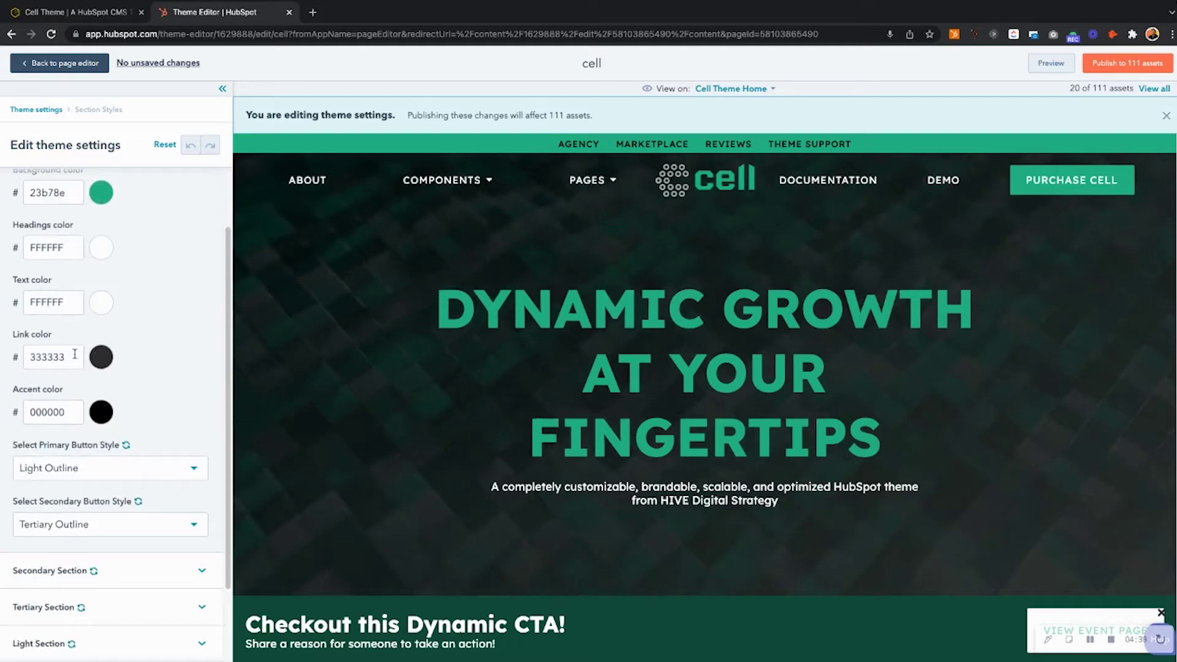
- Check the Secondary, Tertiary, Light and Dark Section groups in Section Styles and return to the main theme settings
scroll(101, 408, "down", 3)
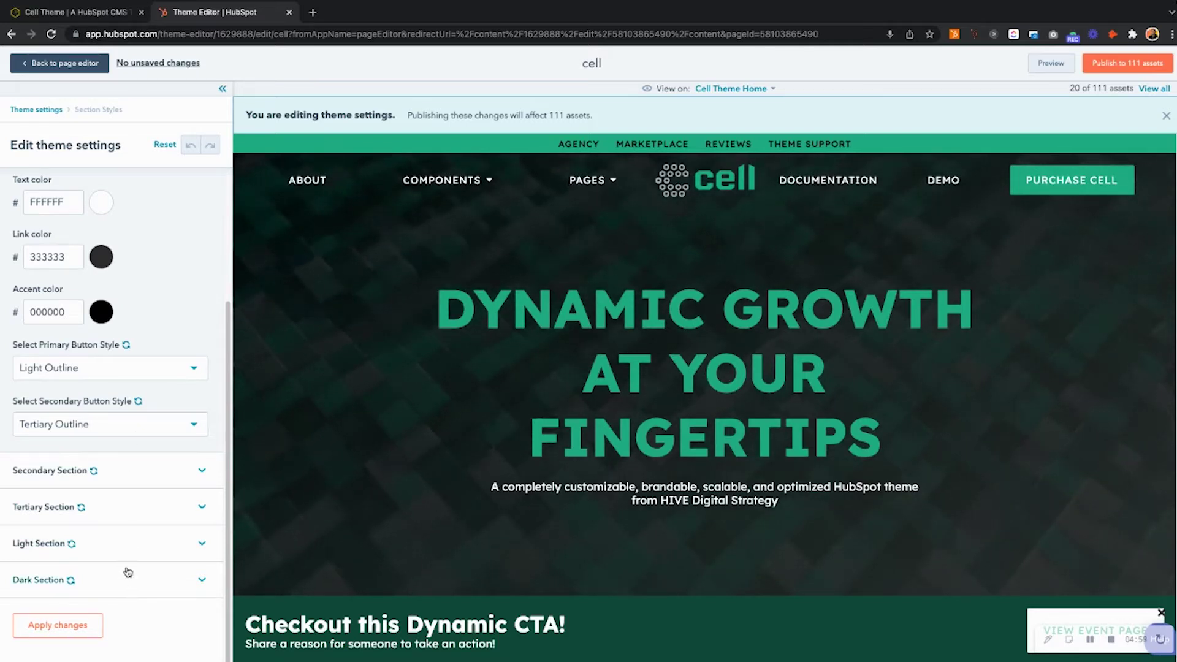
scroll(122, 182, "up", 3)
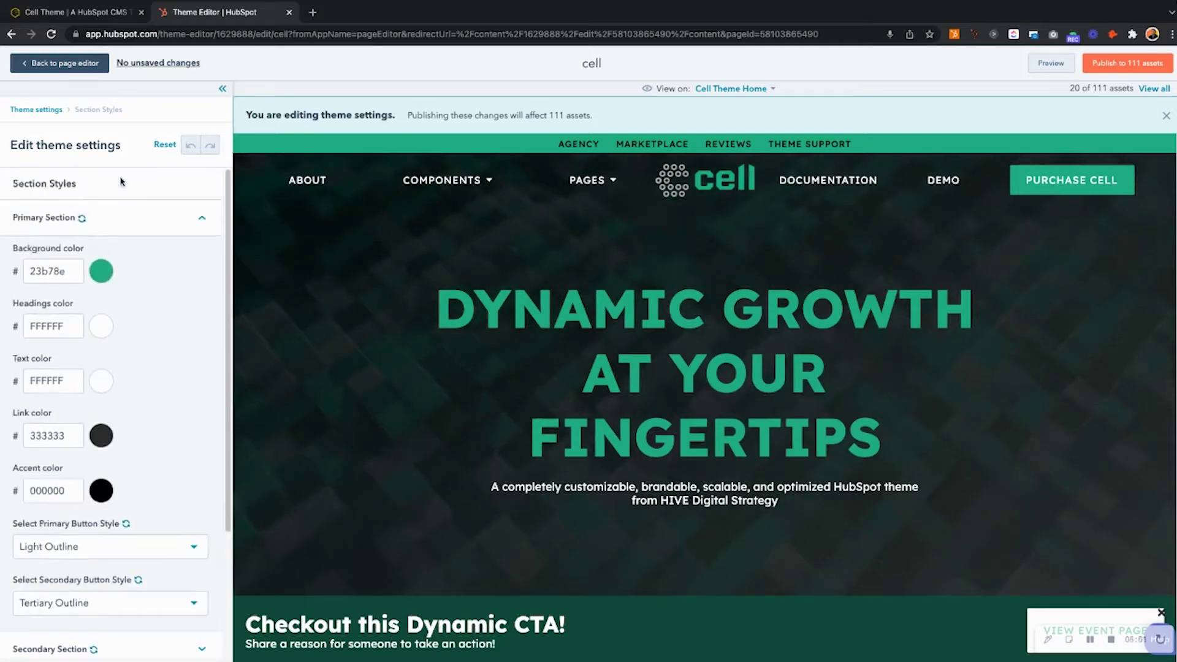
left_click(34, 112)
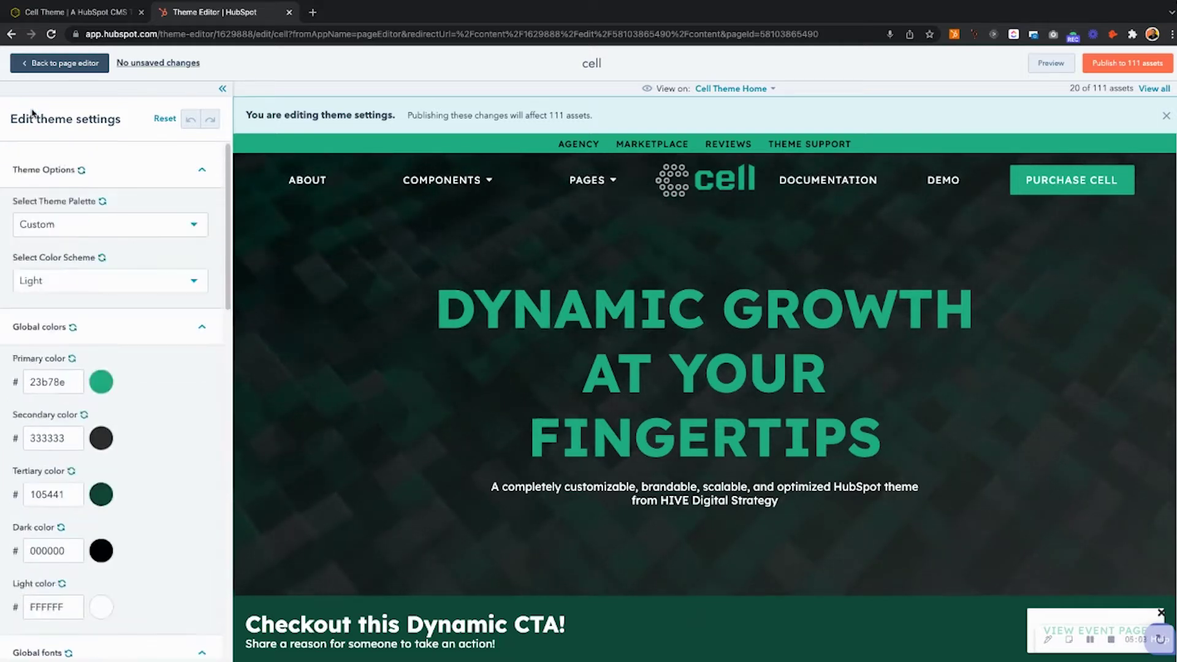
- Open Button Styles in the theme settings and show the Primary Button's Default State and Hovered State groups
scroll(85, 265, "down", 5)
scroll(86, 265, "down", 10)
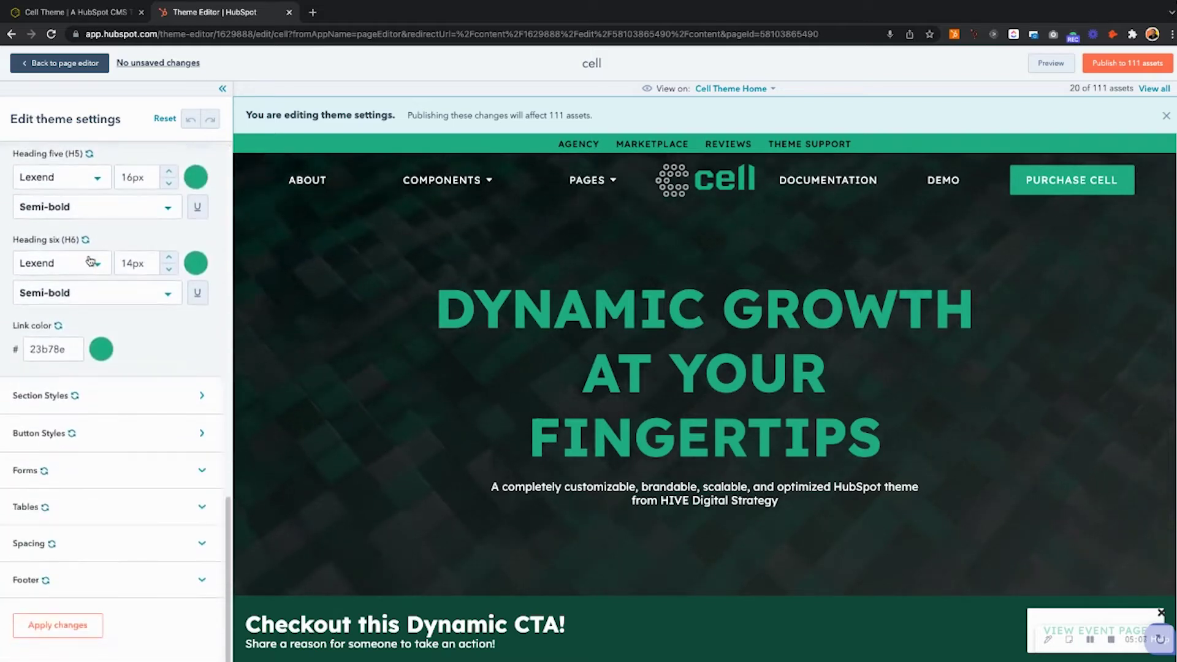
left_click(133, 440)
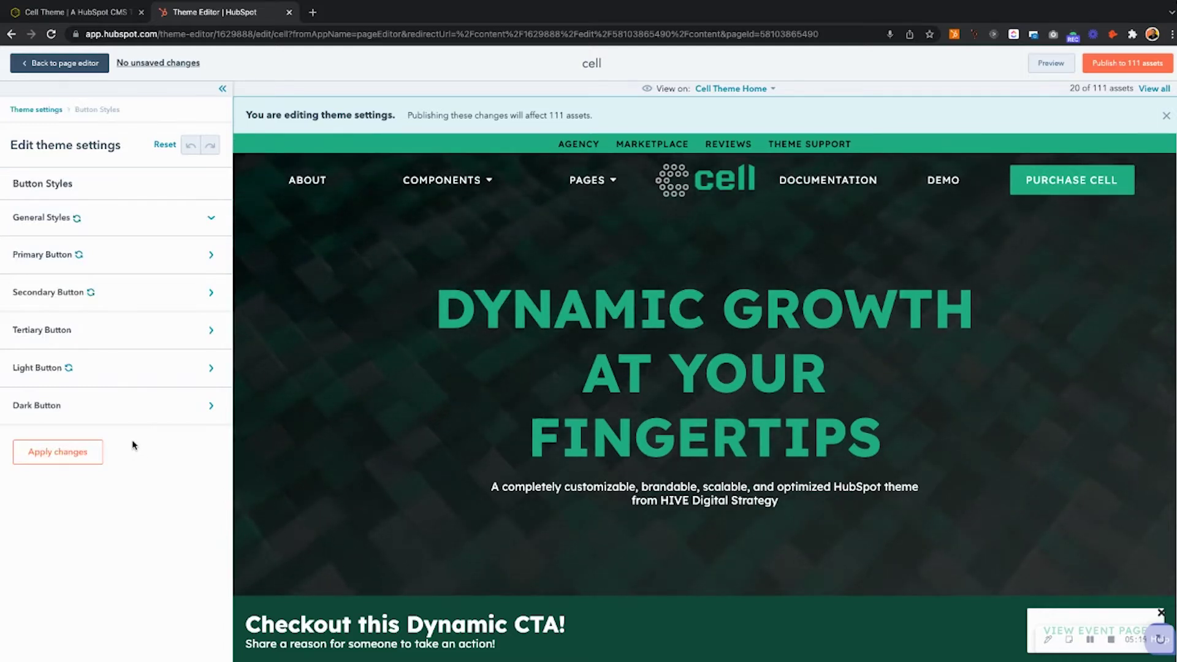
left_click(168, 255)
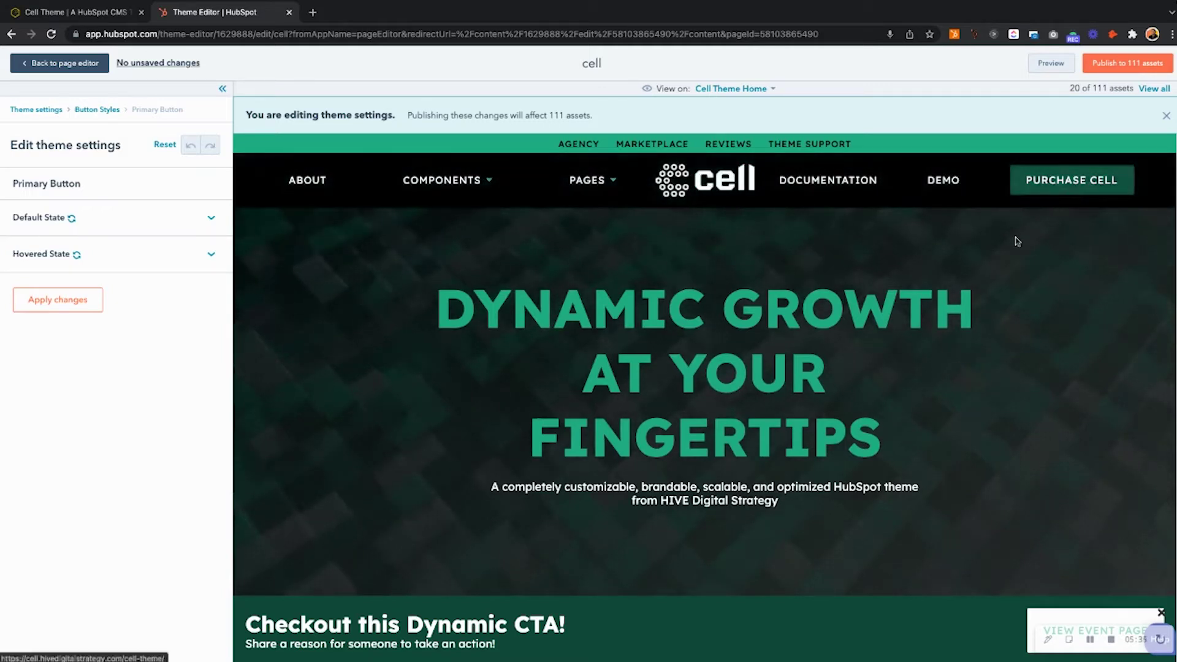
- Return to the main theme settings and look over the Forms, Tables, Spacing and Footer categories
left_click(40, 110)
scroll(180, 398, "down", 15)
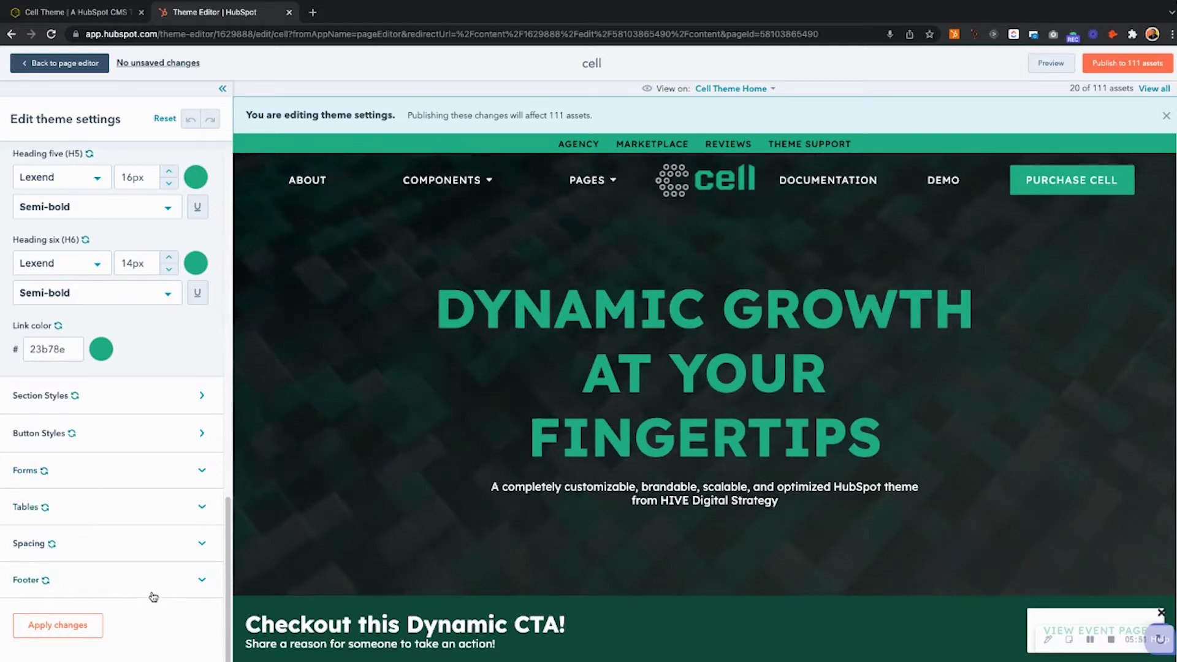
scroll(153, 597, "up", 5)
scroll(153, 596, "up", 10)
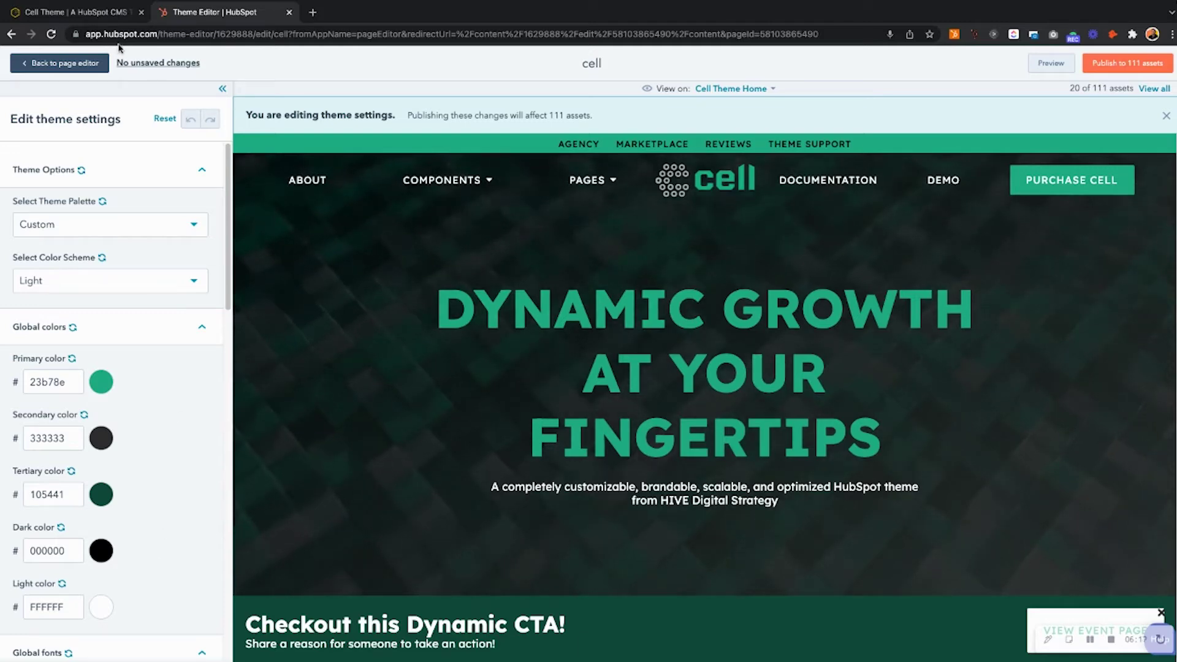
- Glance at the live Cell demo site and leave the theme settings for the Cell Theme Home page editor
left_click(84, 13)
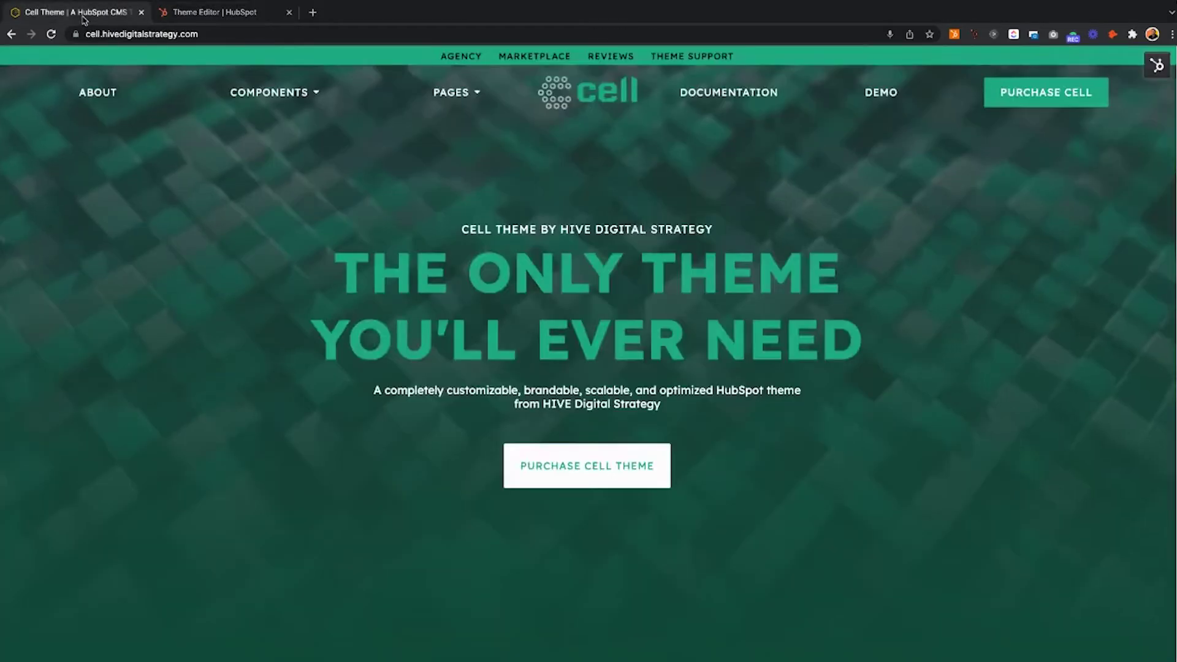
left_click(153, 14)
left_click(58, 66)
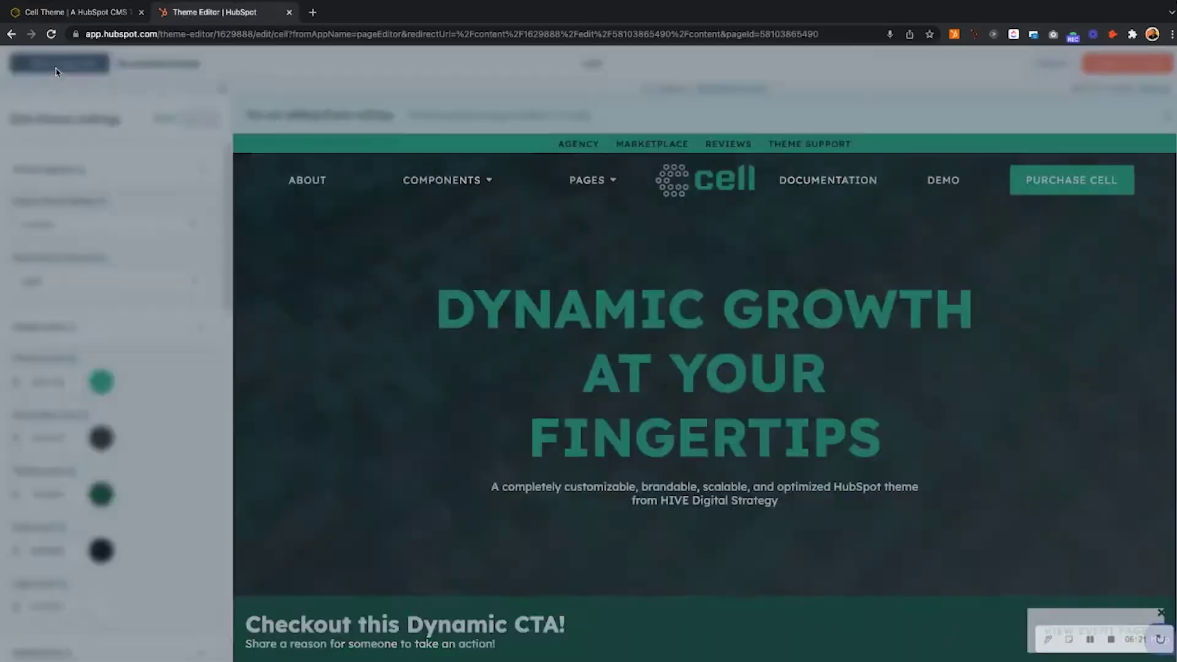
left_click(544, 184)
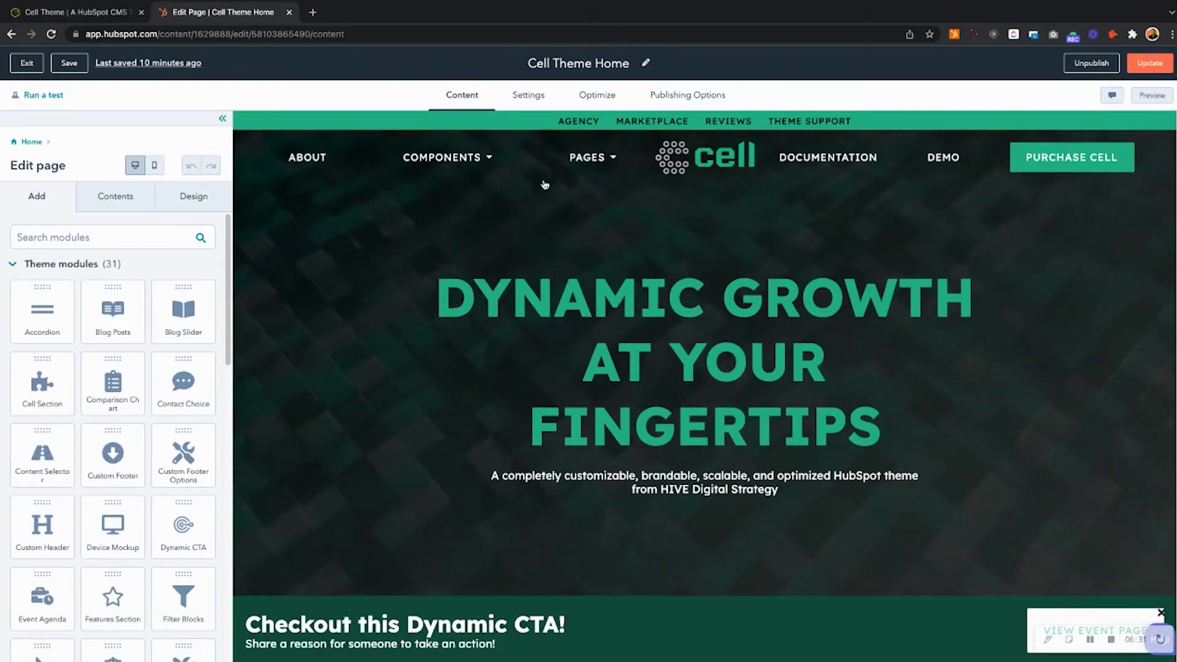
- Switch to the live Cell demo site and view the in-page navigation, Our Story and stats sections on its home page
left_click(43, 13)
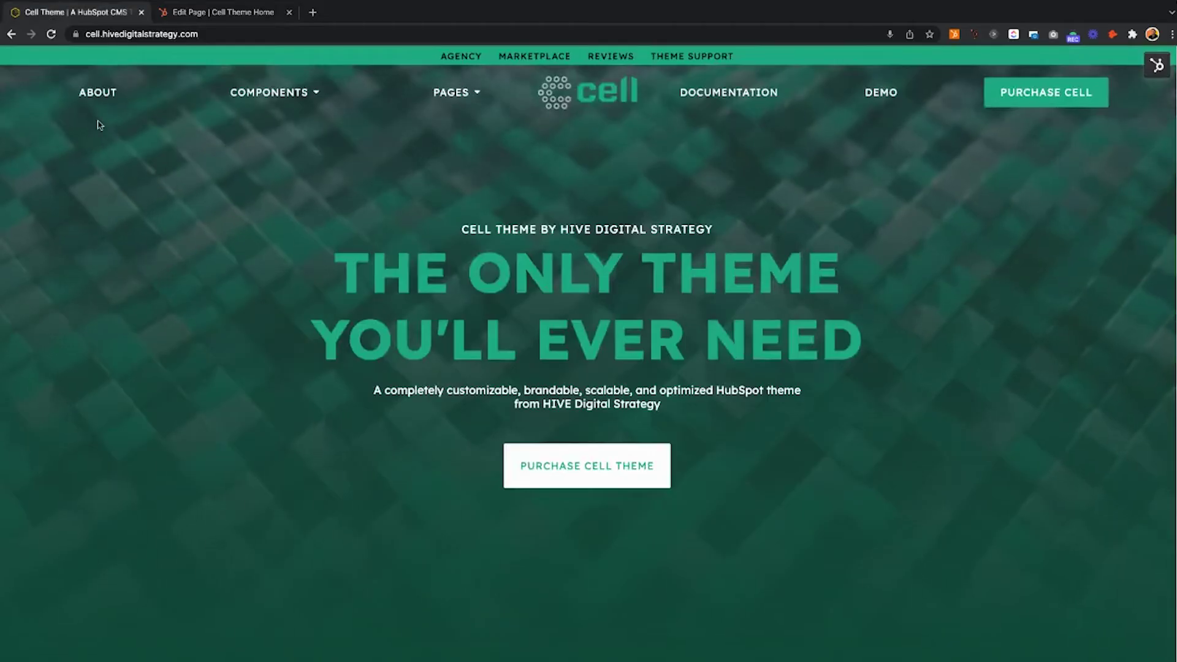
scroll(107, 343, "down", 5)
scroll(107, 343, "down", 3)
scroll(107, 343, "up", 3)
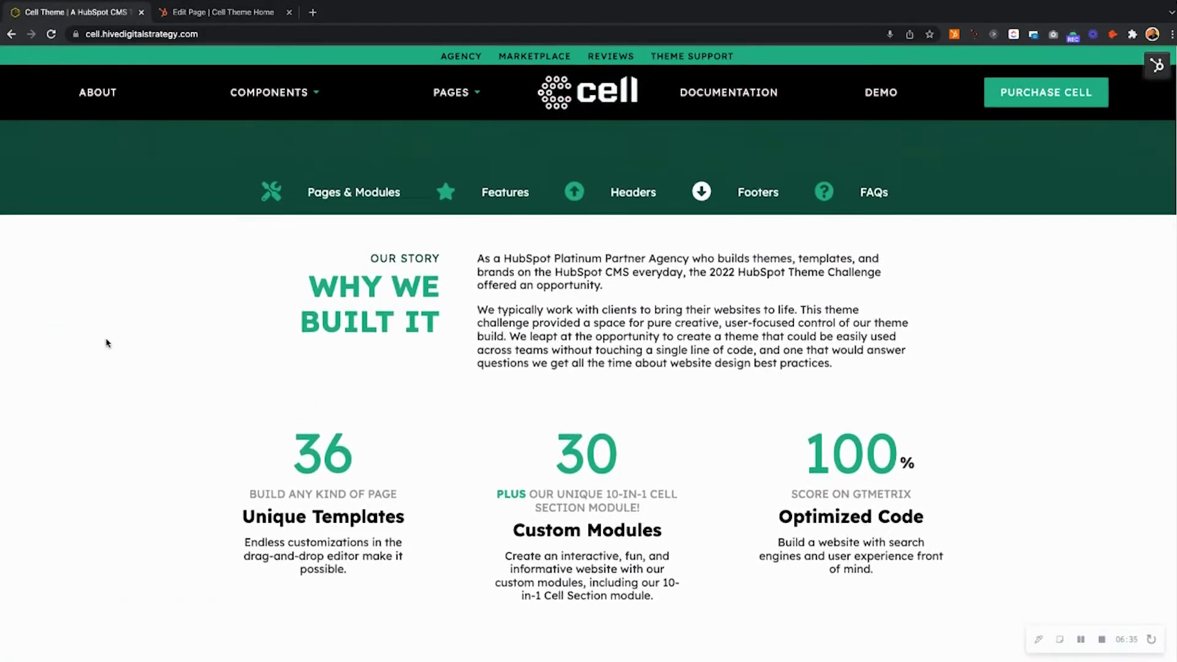
- Switch back to the page editor and look through the Cell Theme Home page from the hero to the testimonials
left_click(204, 16)
scroll(310, 245, "down", 5)
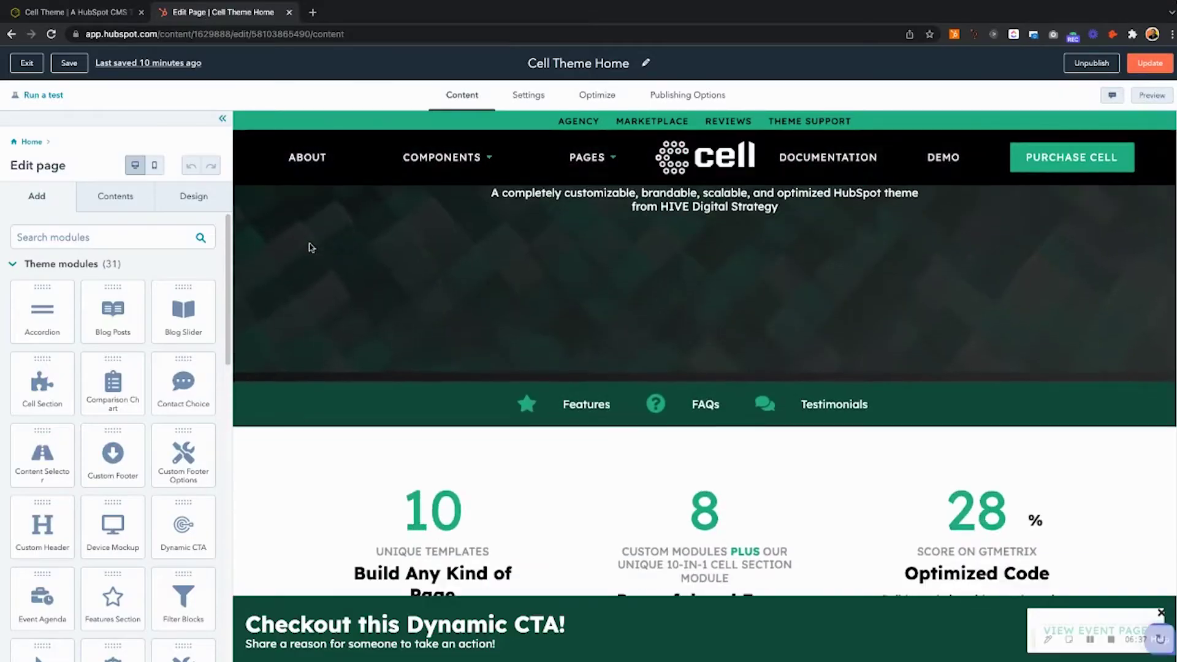
scroll(310, 245, "down", 6)
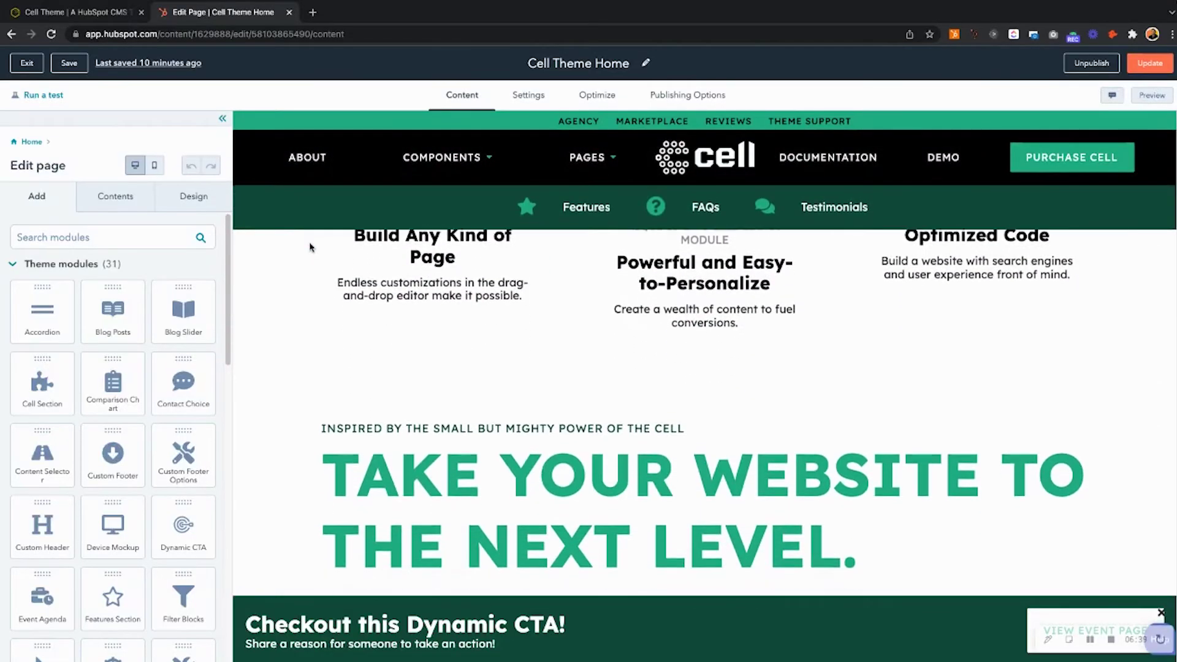
scroll(310, 247, "down", 4)
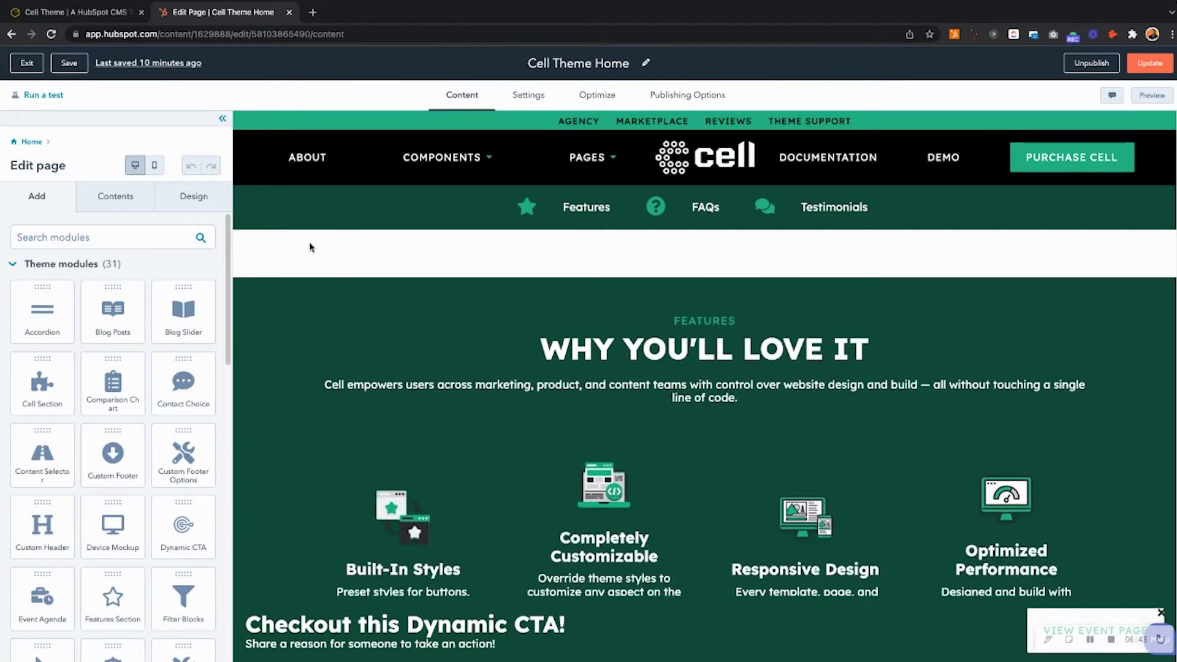
scroll(310, 247, "down", 16)
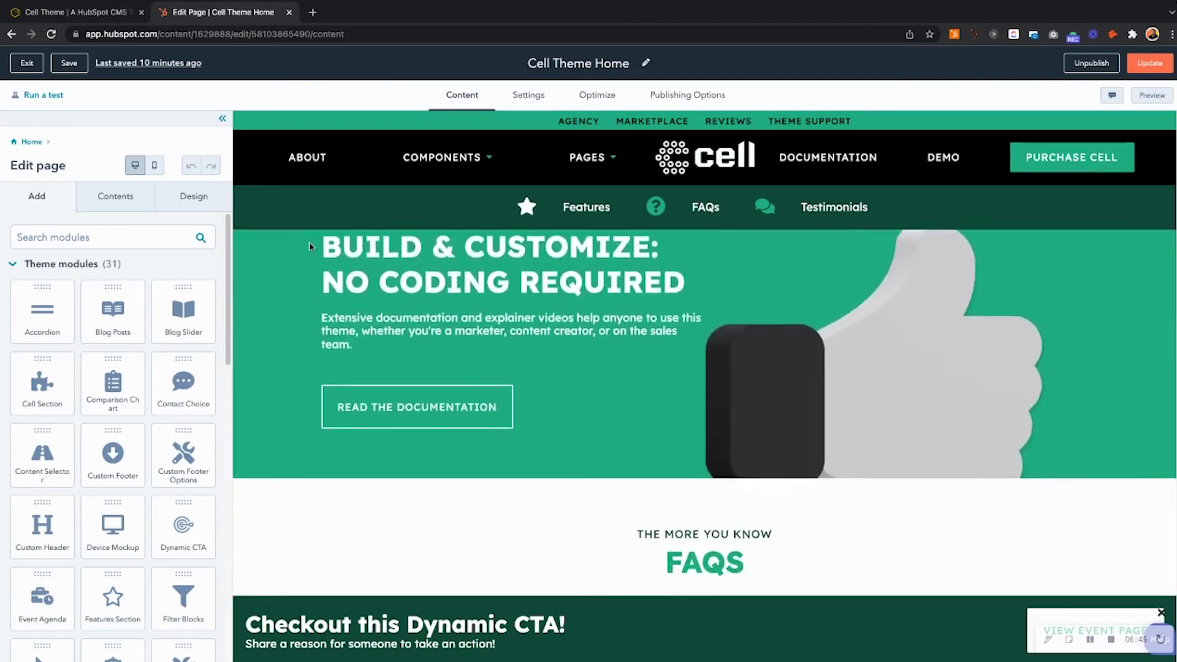
scroll(310, 247, "down", 16)
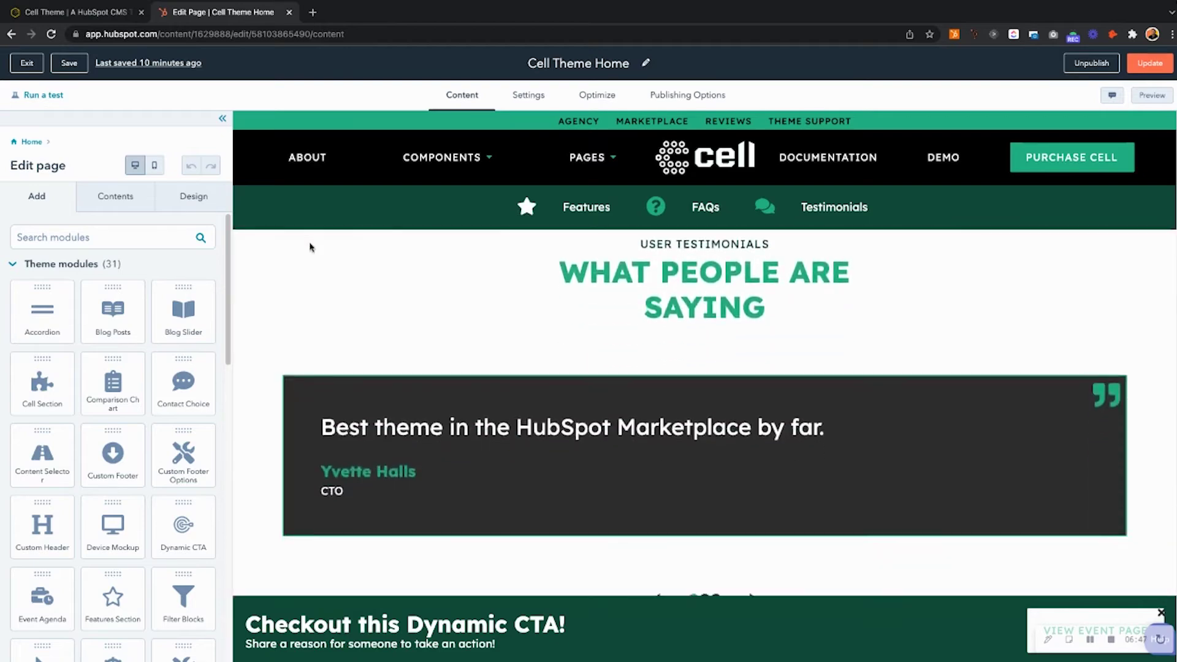
scroll(309, 247, "up", 20)
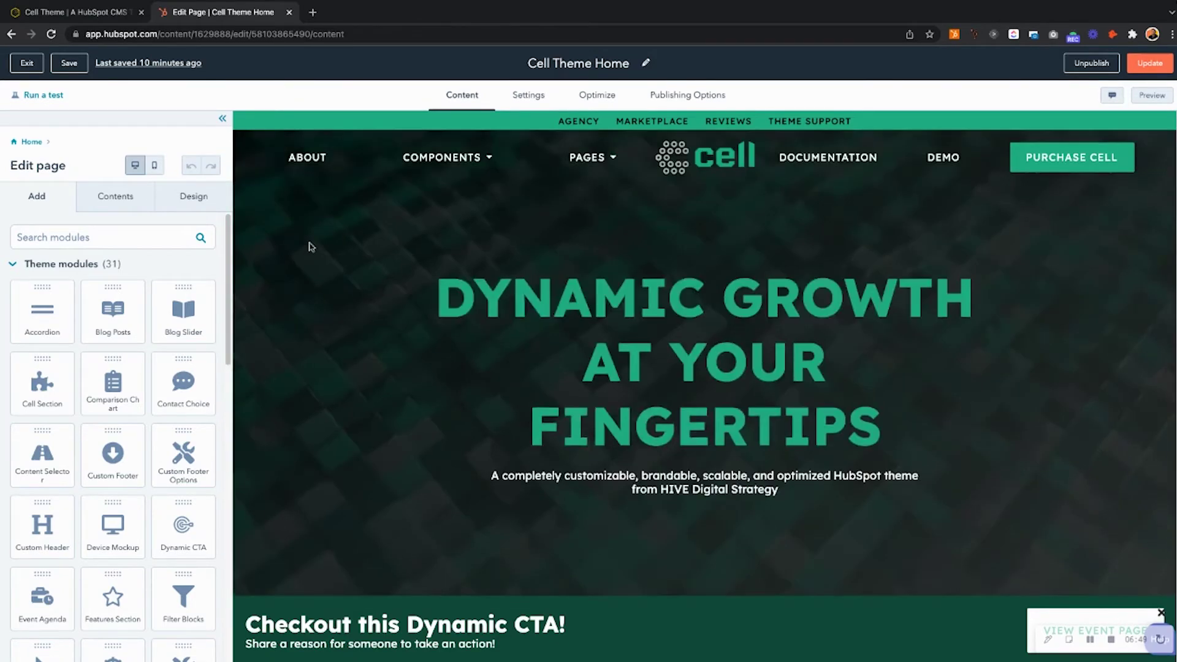
- Examine the in-page navigation, the stats module and the "Take your website to the next level" section on the page
scroll(363, 372, "down", 4)
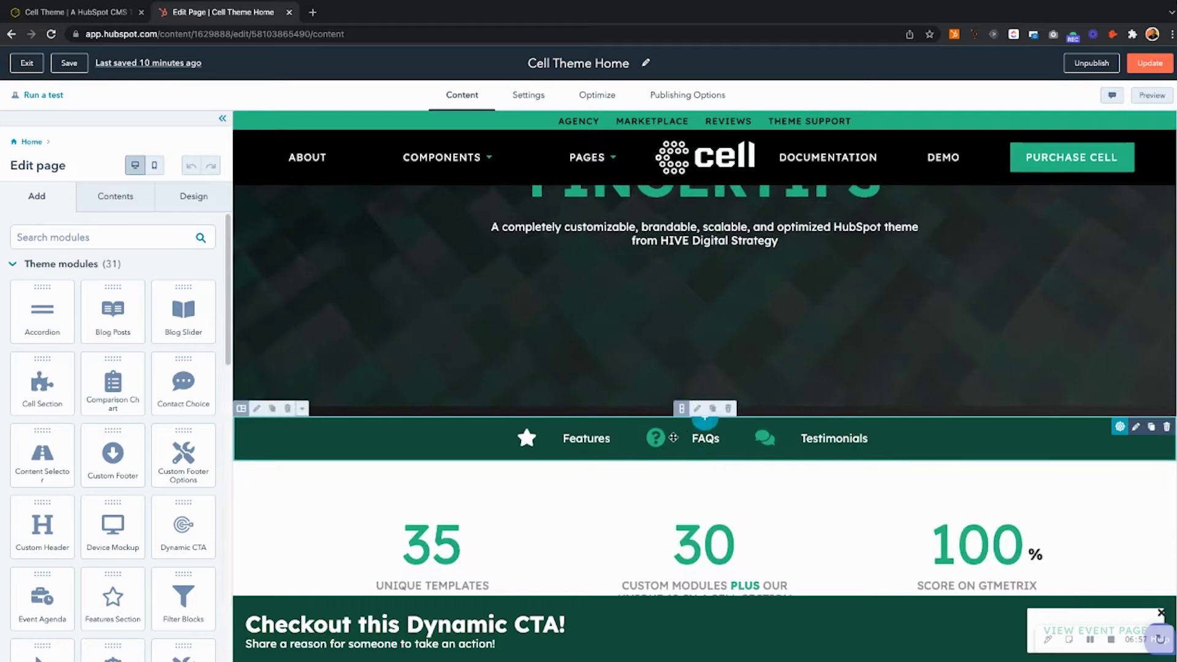
scroll(679, 437, "down", 3)
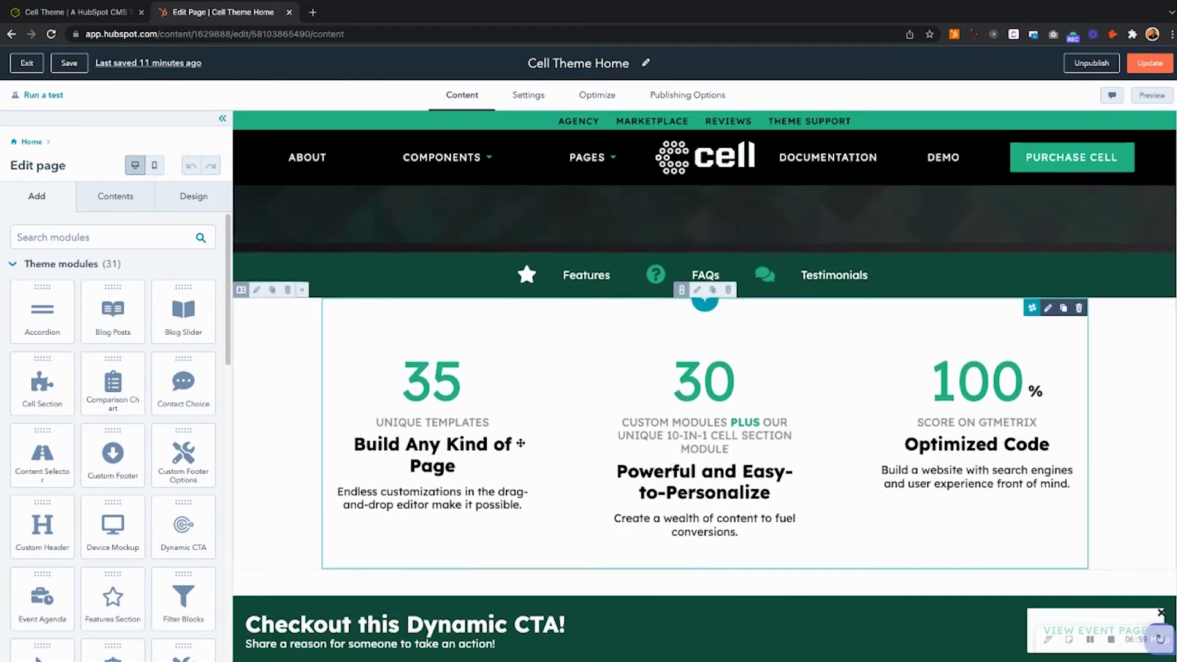
scroll(403, 471, "down", 1)
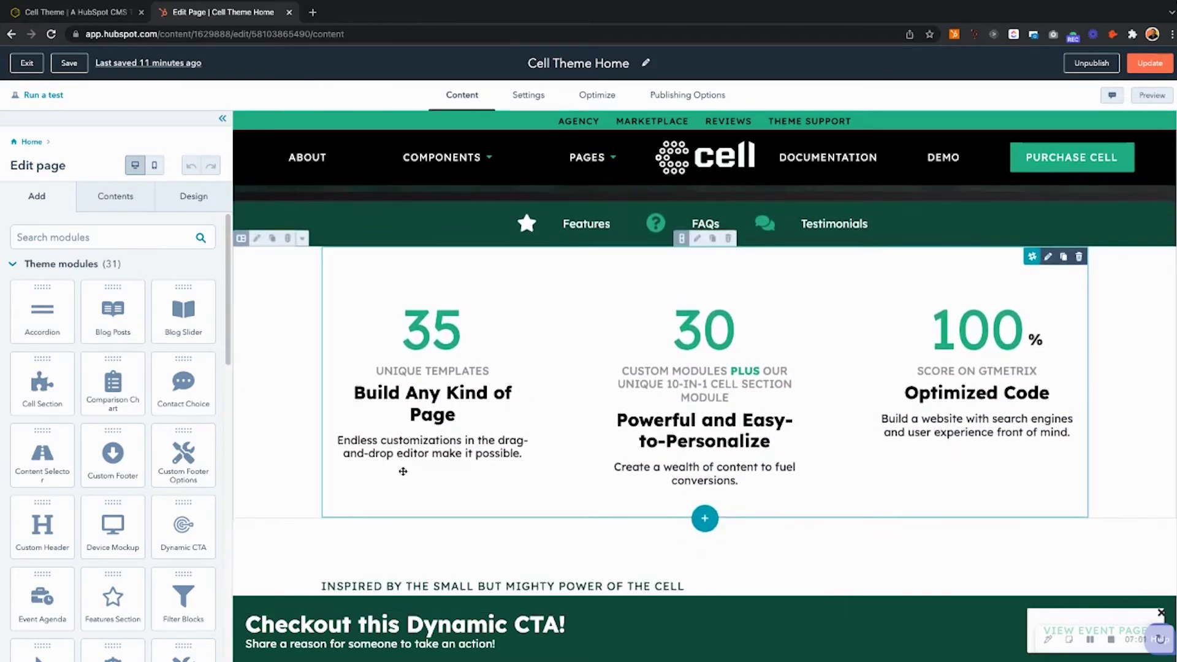
scroll(457, 417, "down", 5)
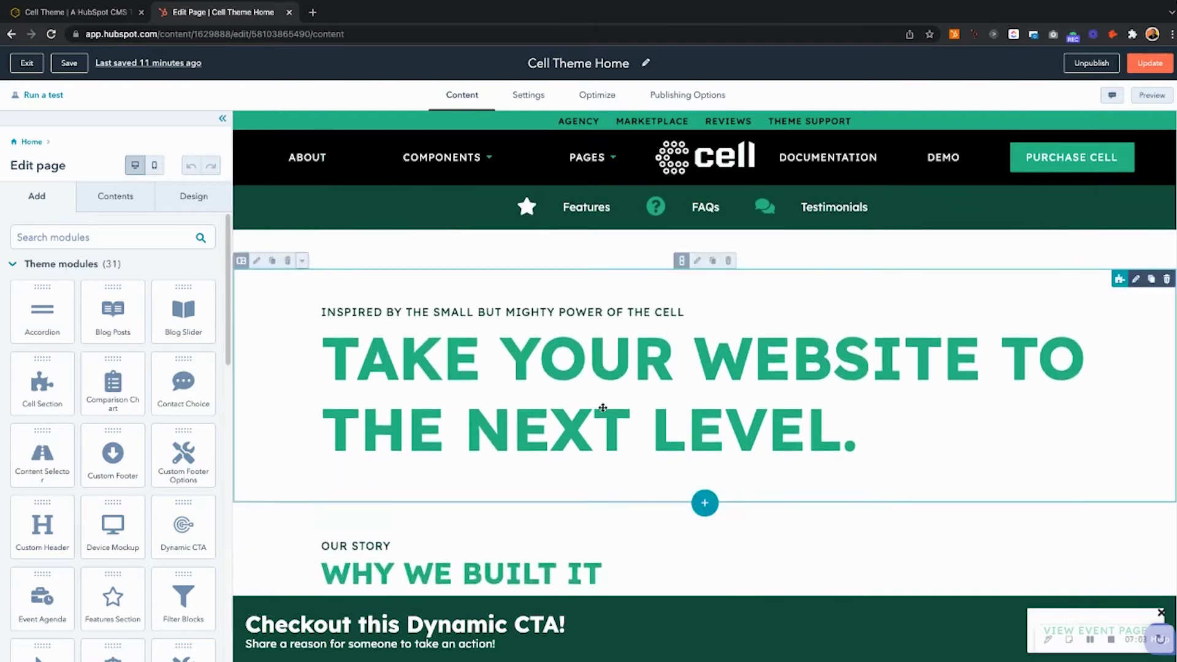
scroll(575, 408, "up", 10)
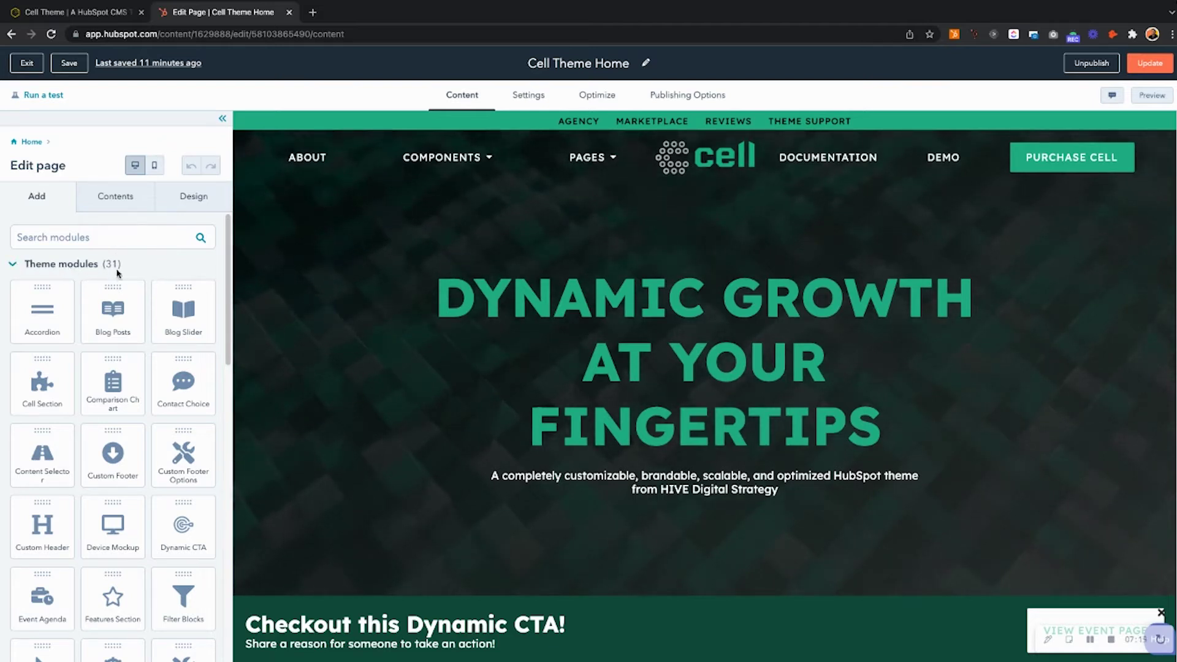
- Browse the theme modules available for adding to the page, from Accordion to Testimonials Carousel
scroll(113, 334, "down", 4)
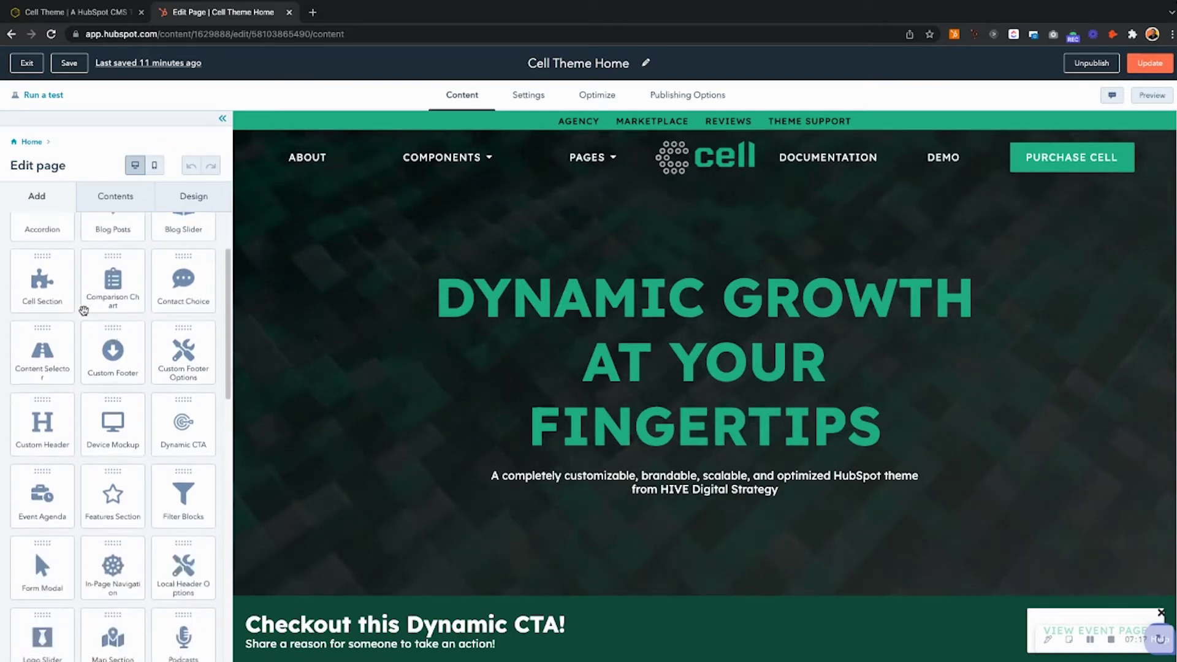
scroll(84, 317, "down", 3)
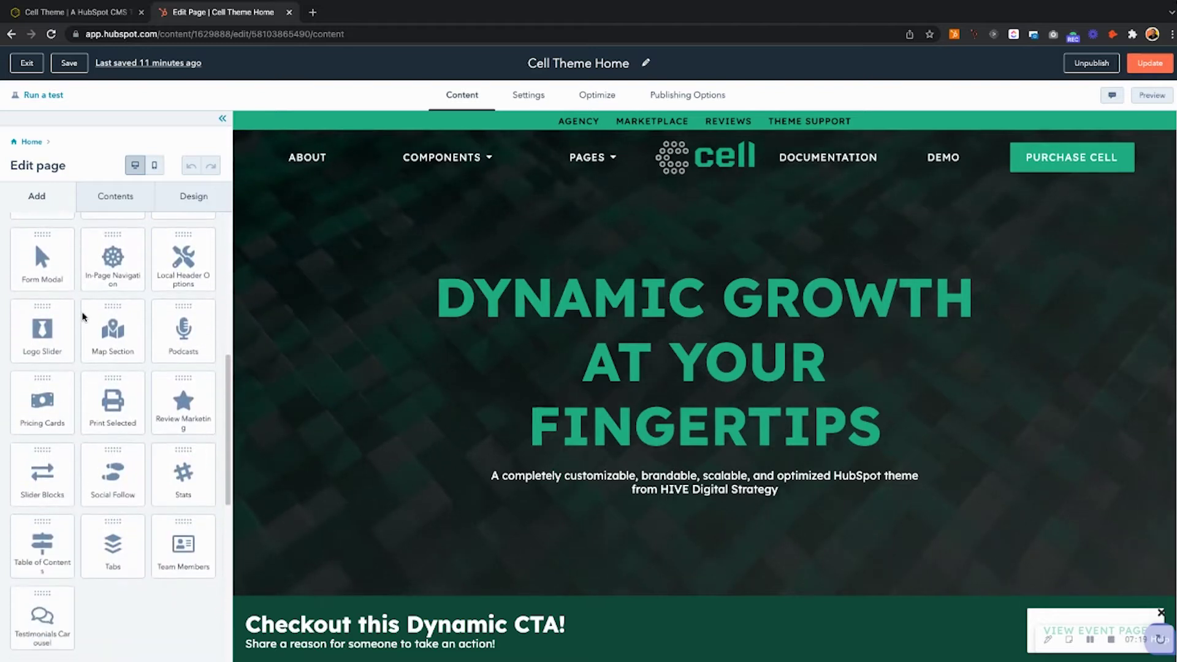
left_click_drag(120, 252, 135, 331)
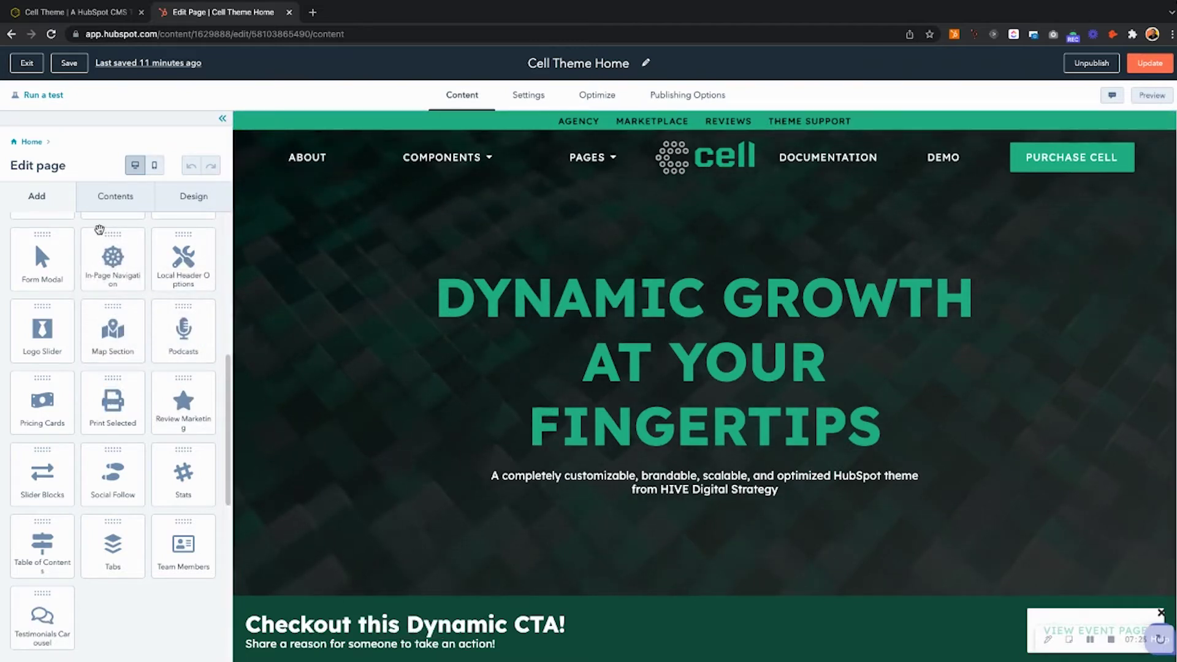
- Show the list of the page's contents and view the page preview down to the subscribe form and footer
left_click(115, 203)
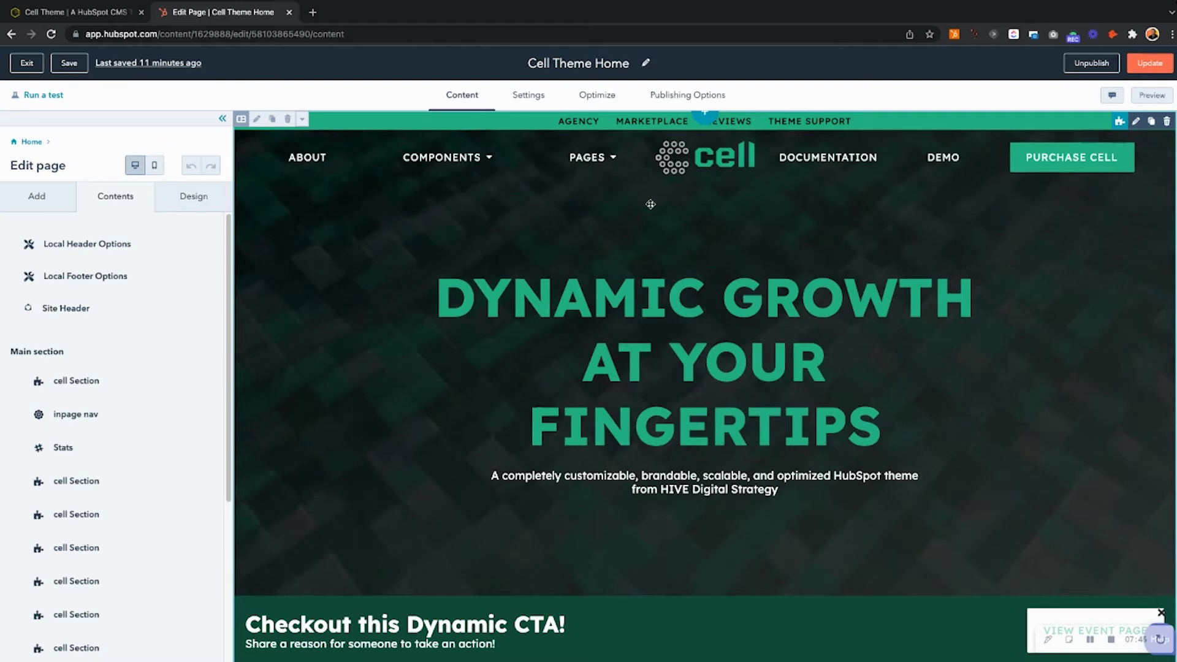
scroll(650, 204, "down", 20)
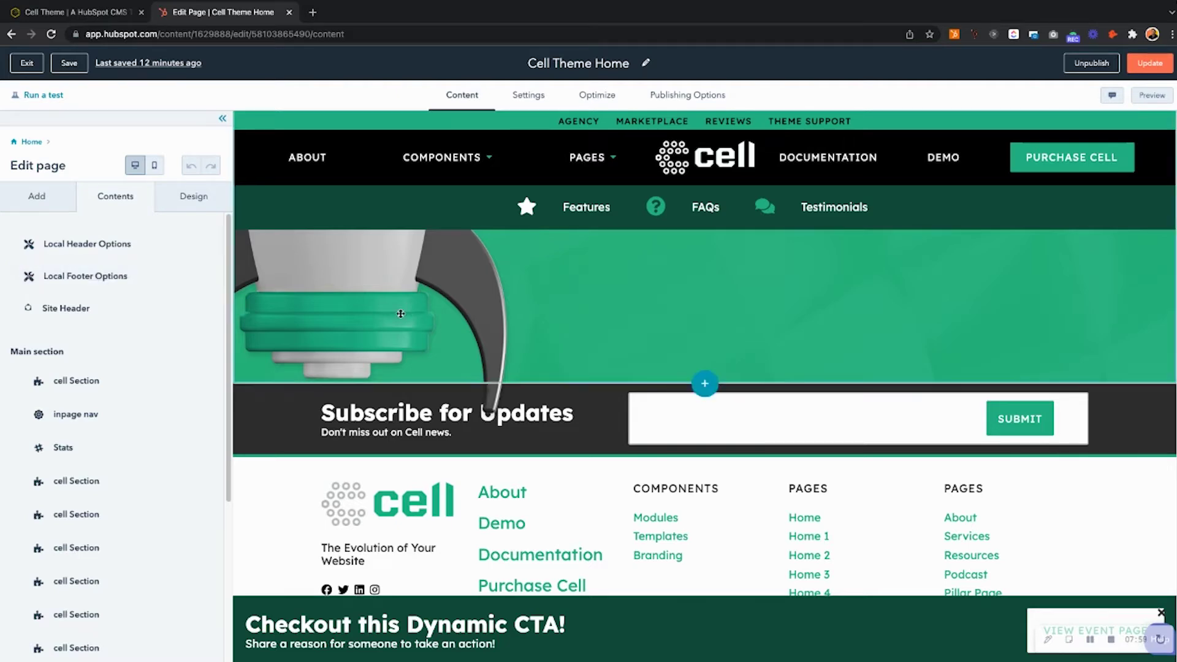
left_click(171, 307)
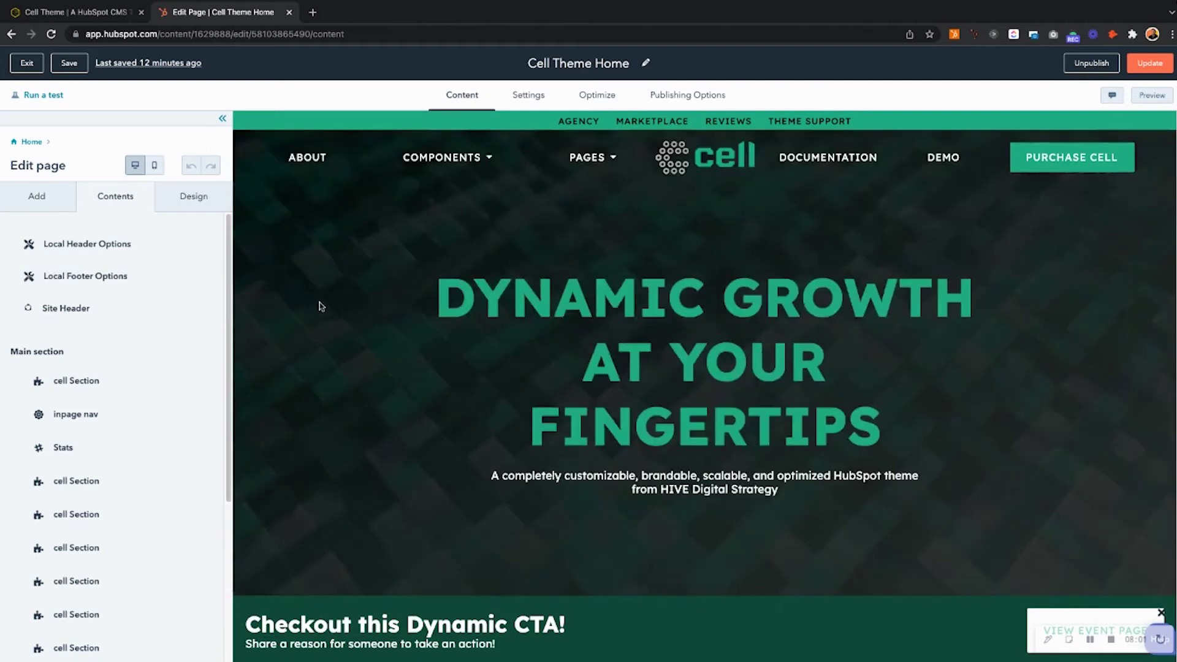
- Look through the modules listed for the page down to the Footer and locate the main section's first cell Section
scroll(145, 318, "down", 2)
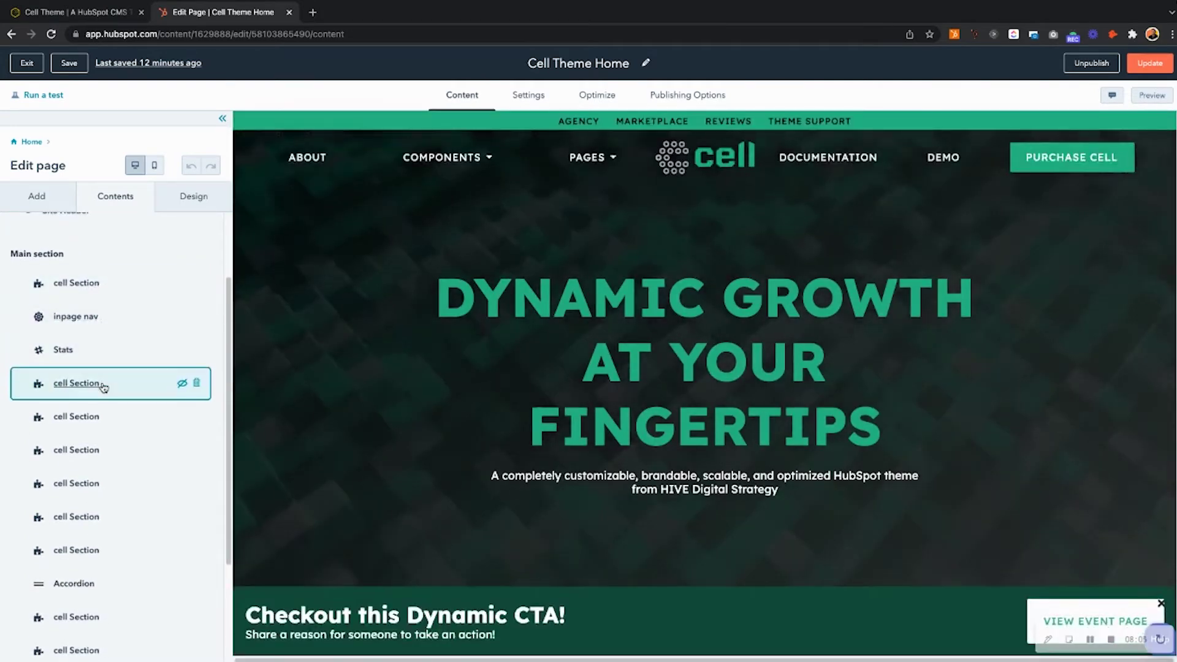
scroll(103, 386, "down", 2)
scroll(103, 387, "down", 2)
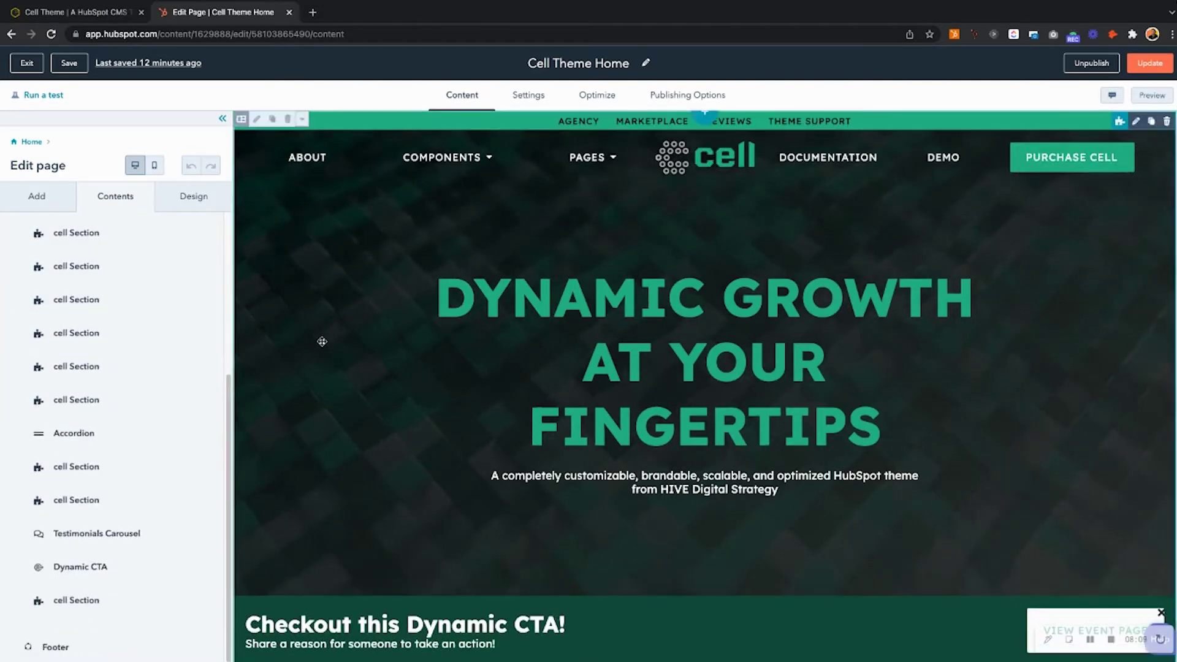
scroll(320, 341, "down", 5)
scroll(324, 349, "down", 5)
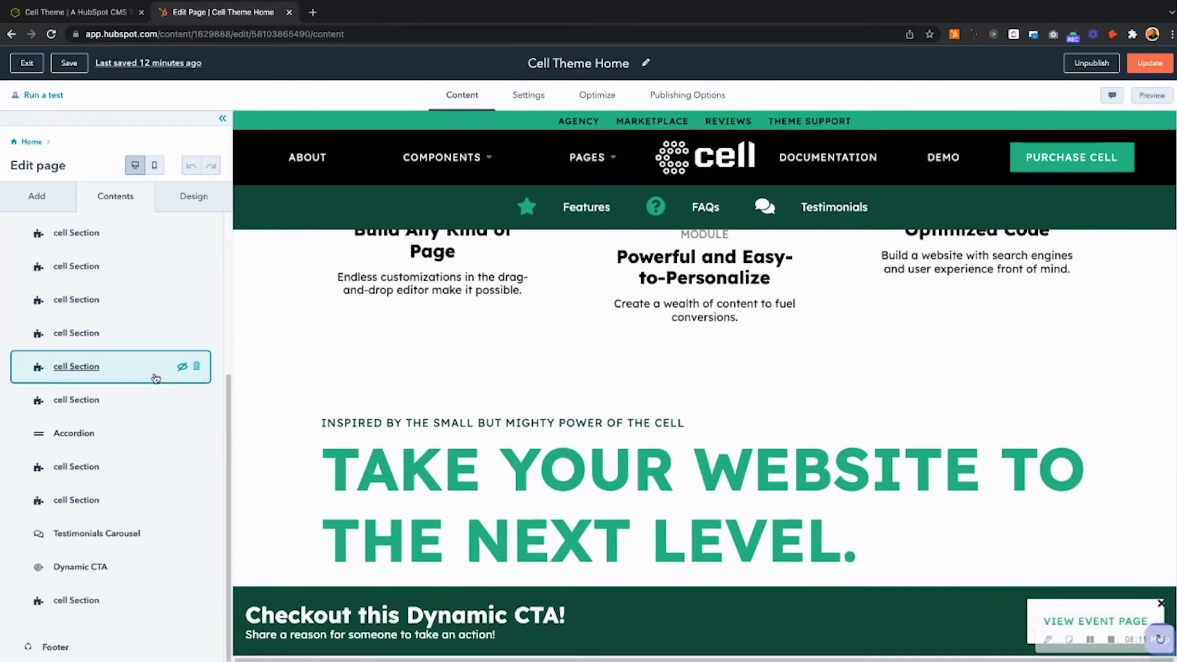
scroll(147, 377, "up", 3)
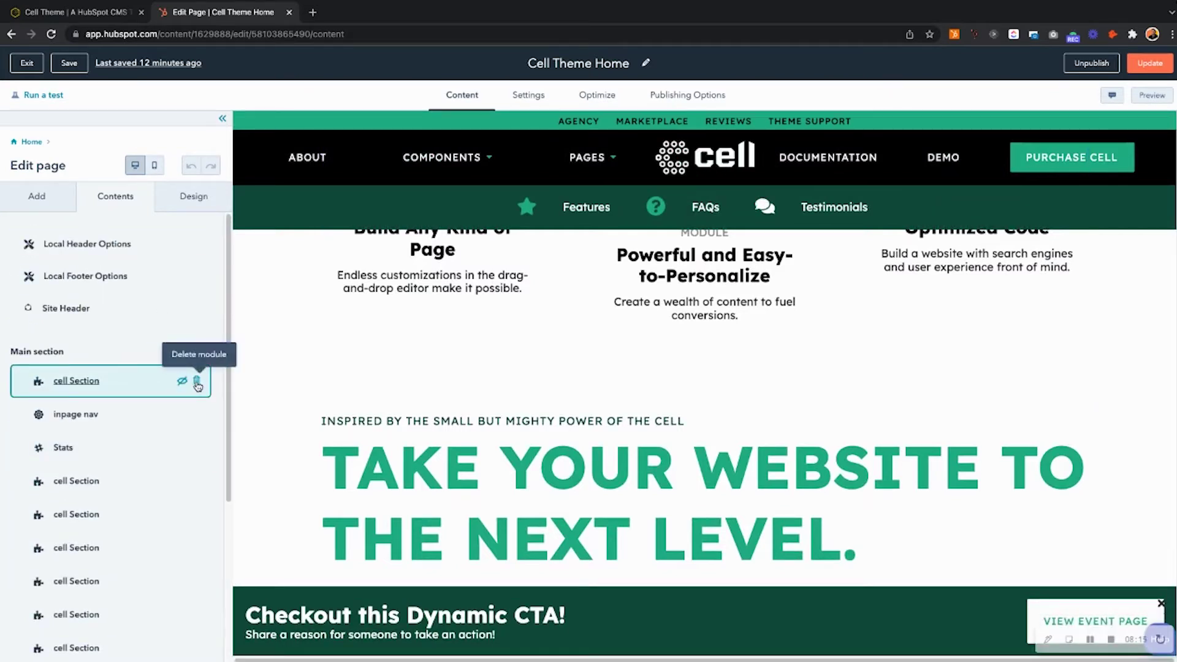
left_click(182, 381)
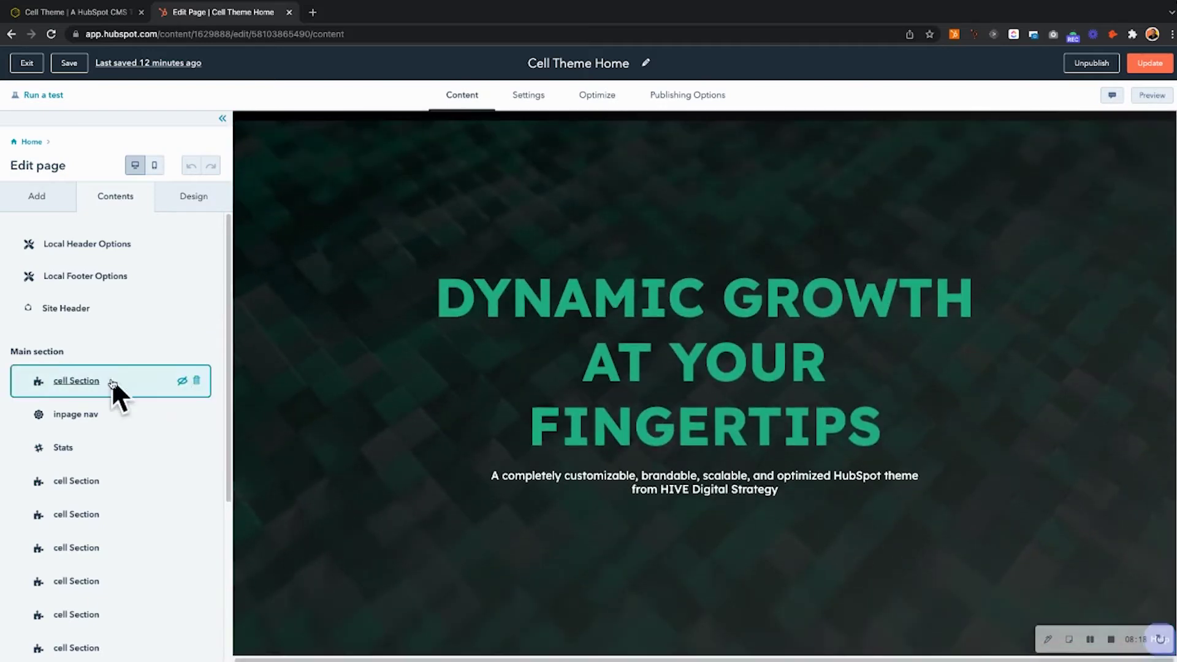
- Hide the main section's first cell Section on the page and show it again
left_click(182, 381)
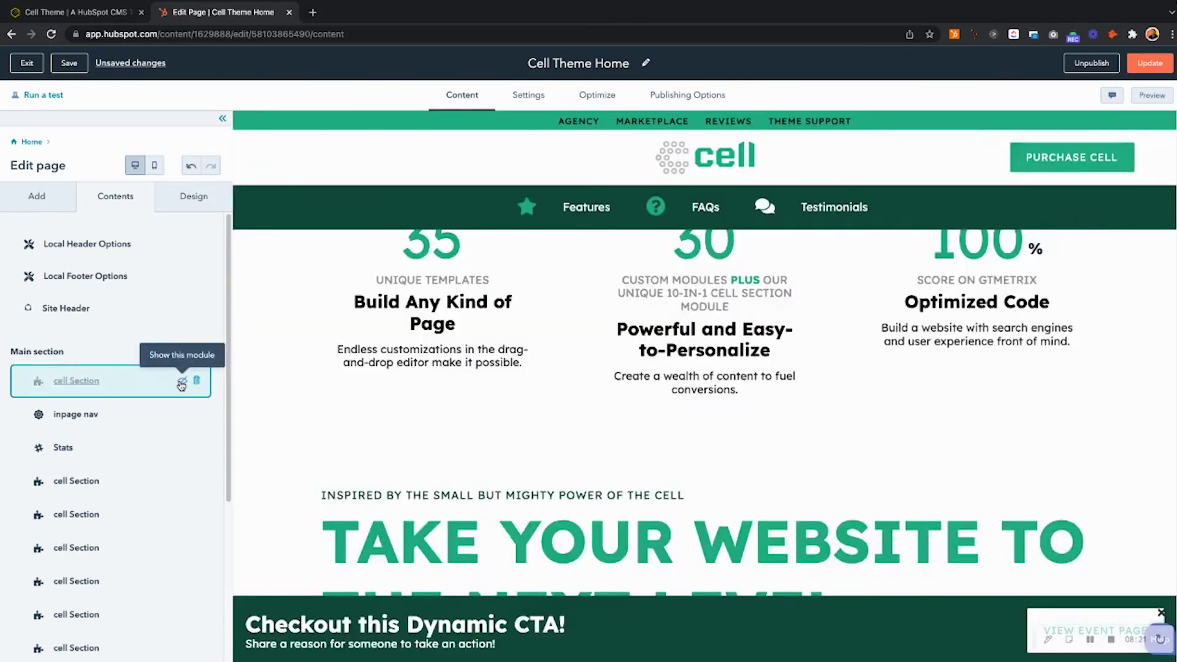
left_click(182, 382)
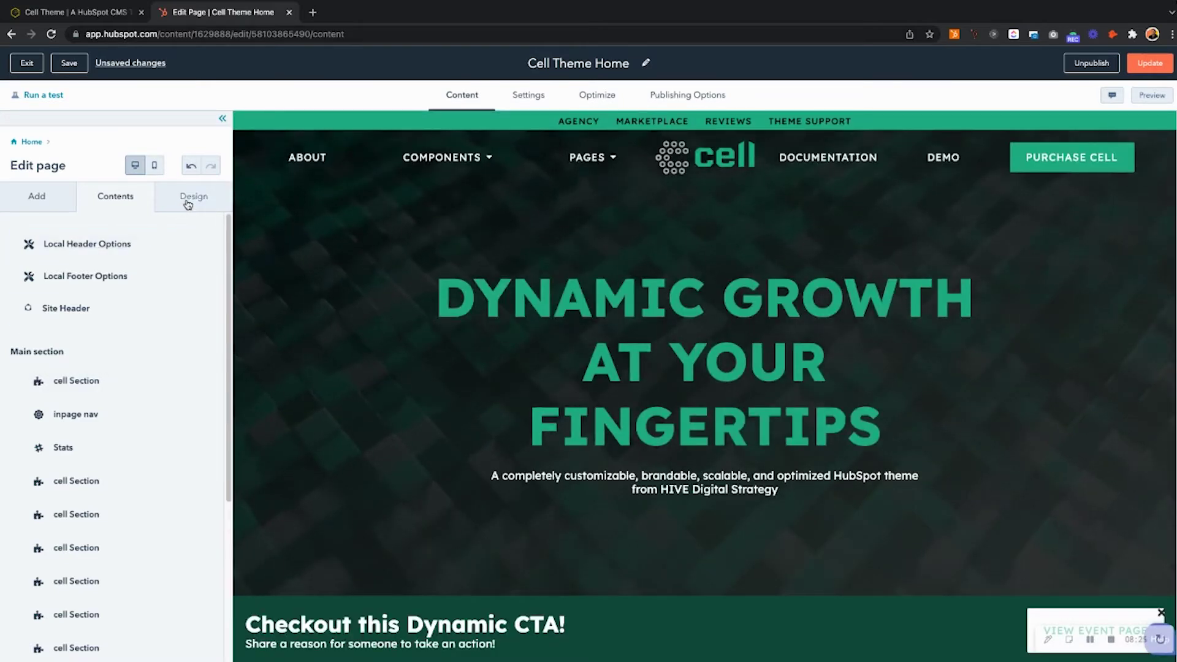
- View the page's theme design information and browse the theme modules up to Accordion
left_click(188, 203)
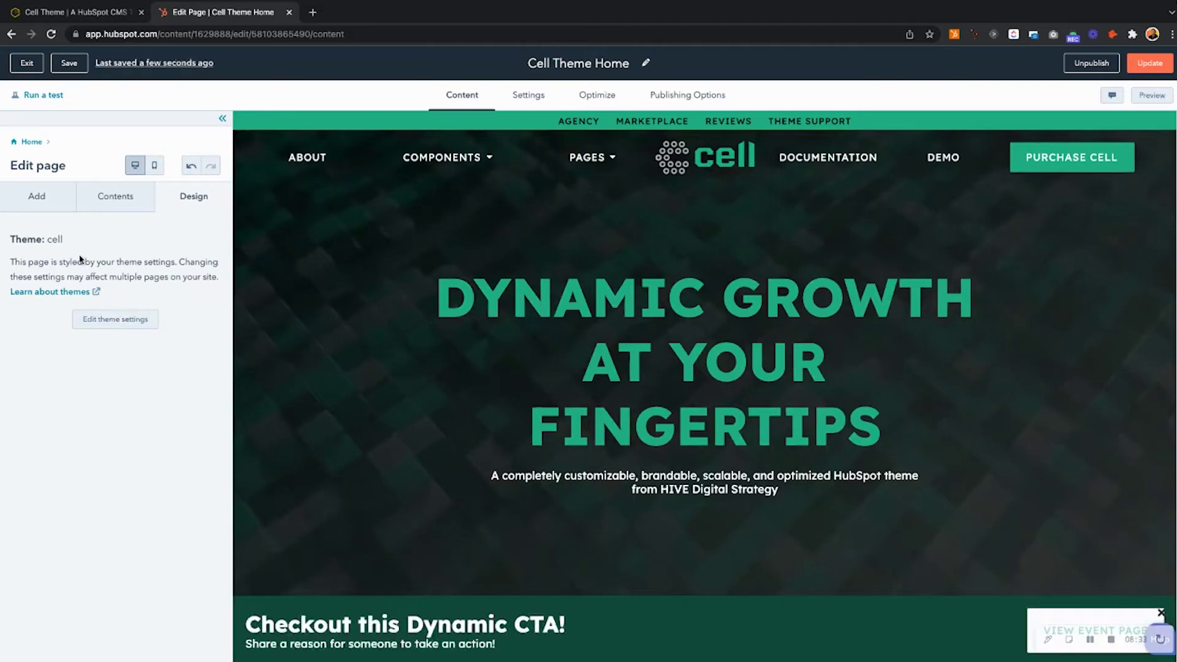
left_click(36, 197)
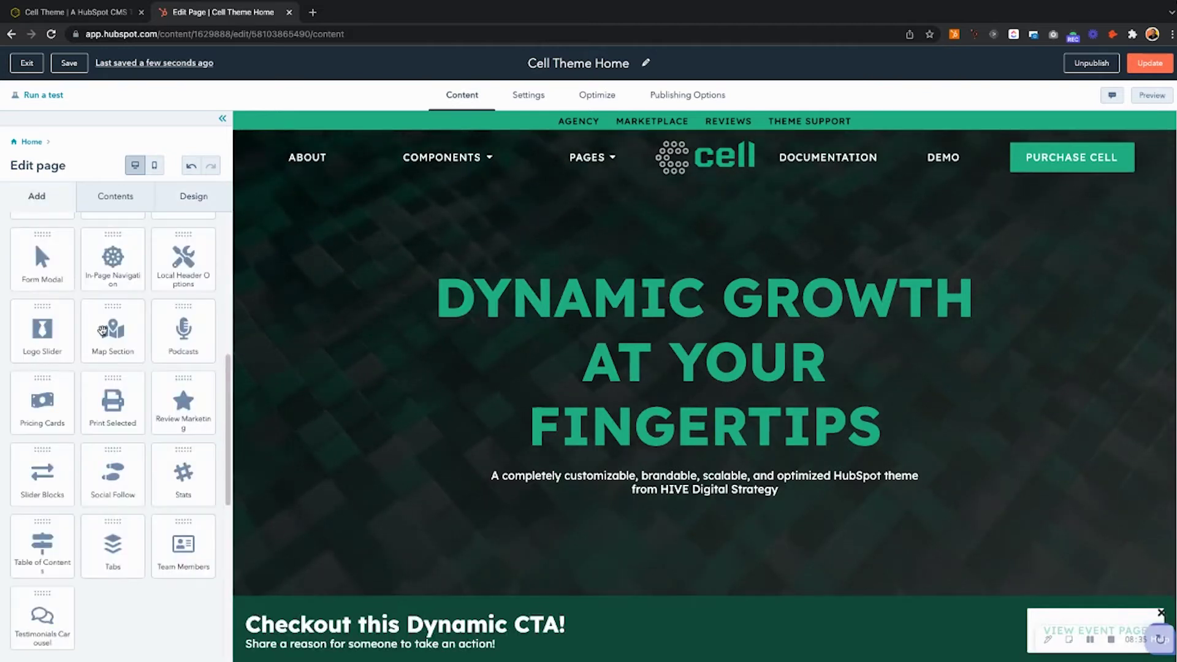
scroll(82, 357, "up", 6)
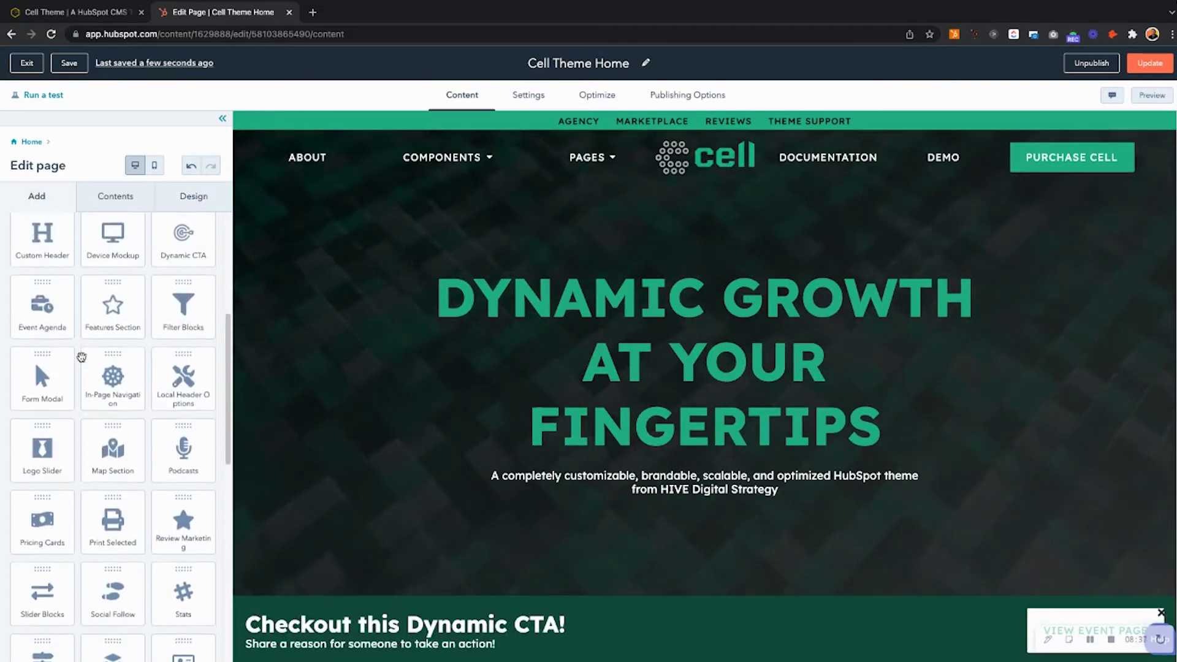
scroll(82, 357, "up", 1)
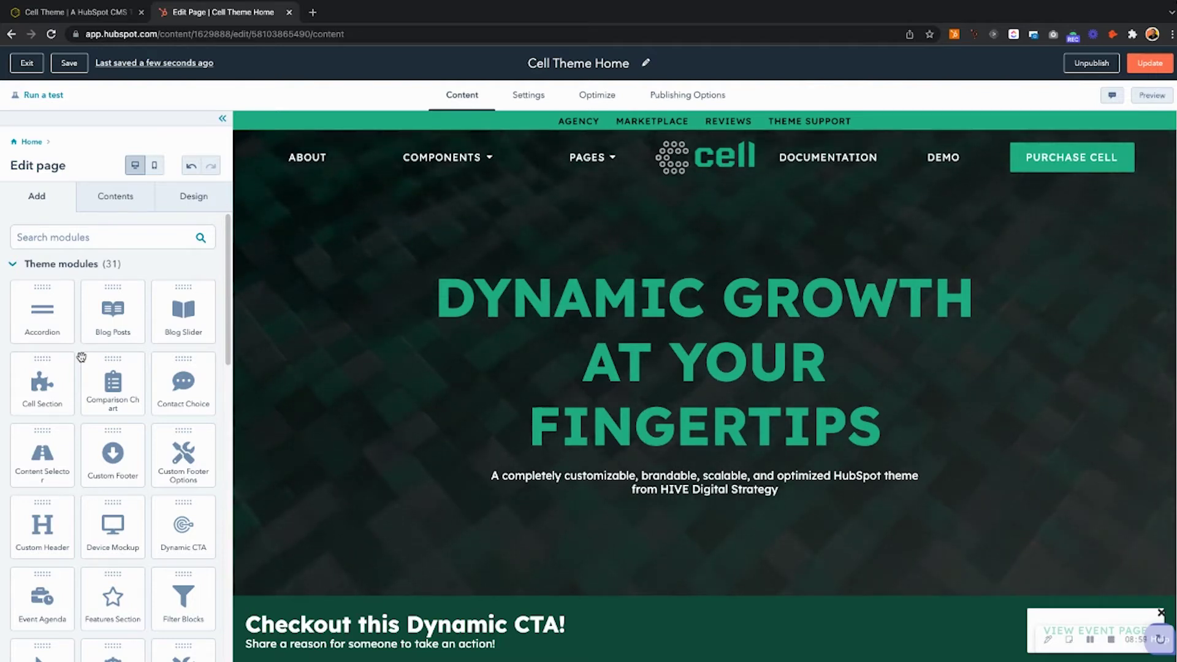
- Show the page's contents and look through the main section's modules down to the Footer
left_click(114, 196)
scroll(124, 358, "down", 1)
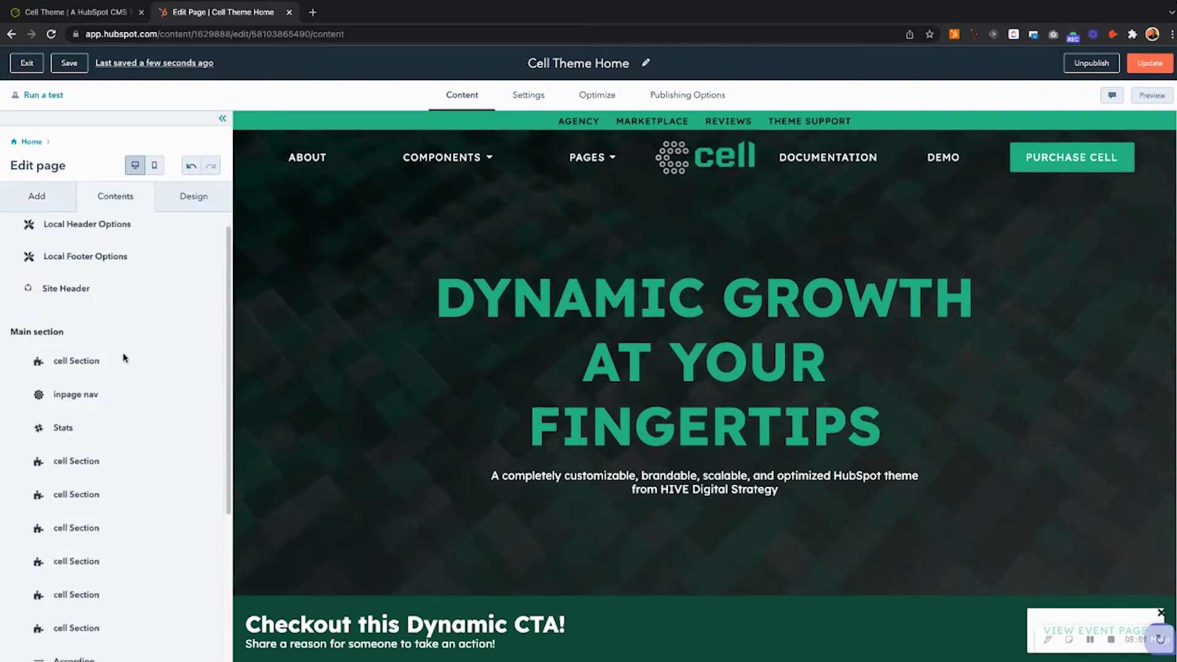
scroll(124, 358, "down", 2)
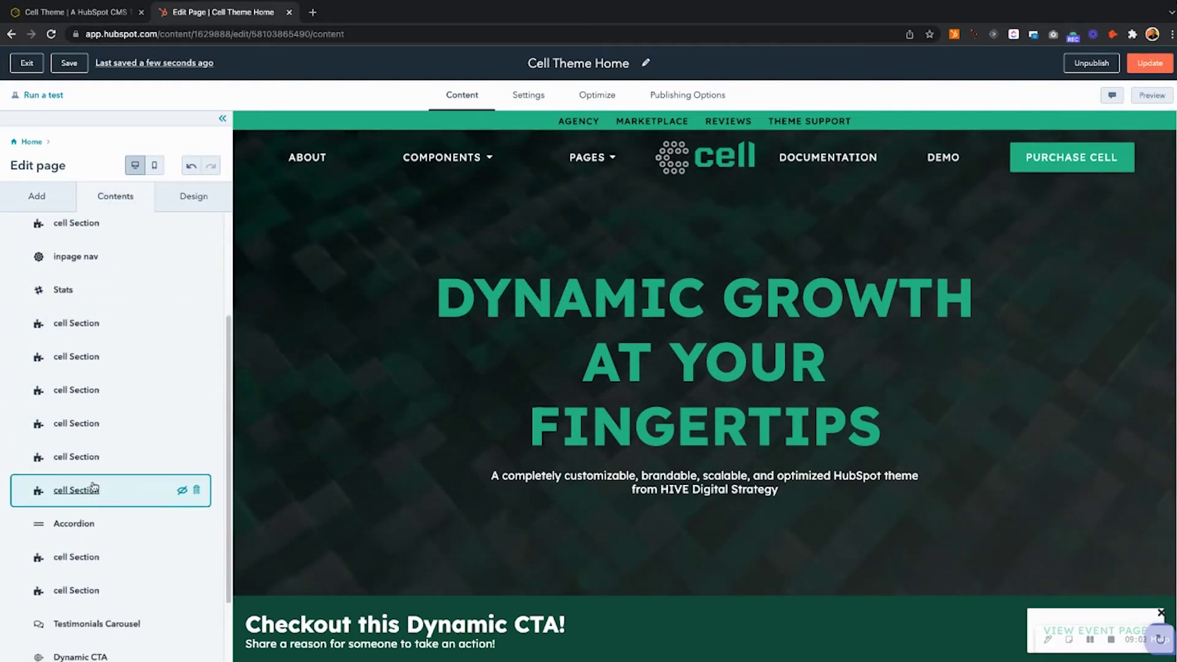
scroll(92, 489, "down", 2)
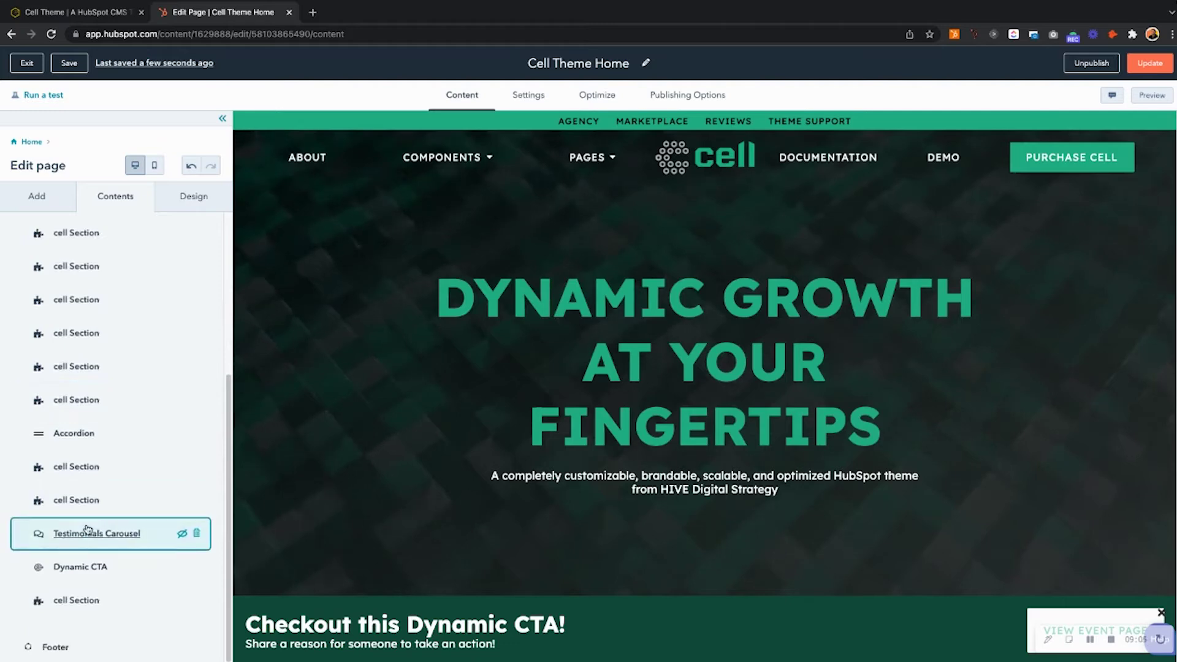
- View the page preview down to the user testimonials and return to the hero section
scroll(491, 460, "down", 10)
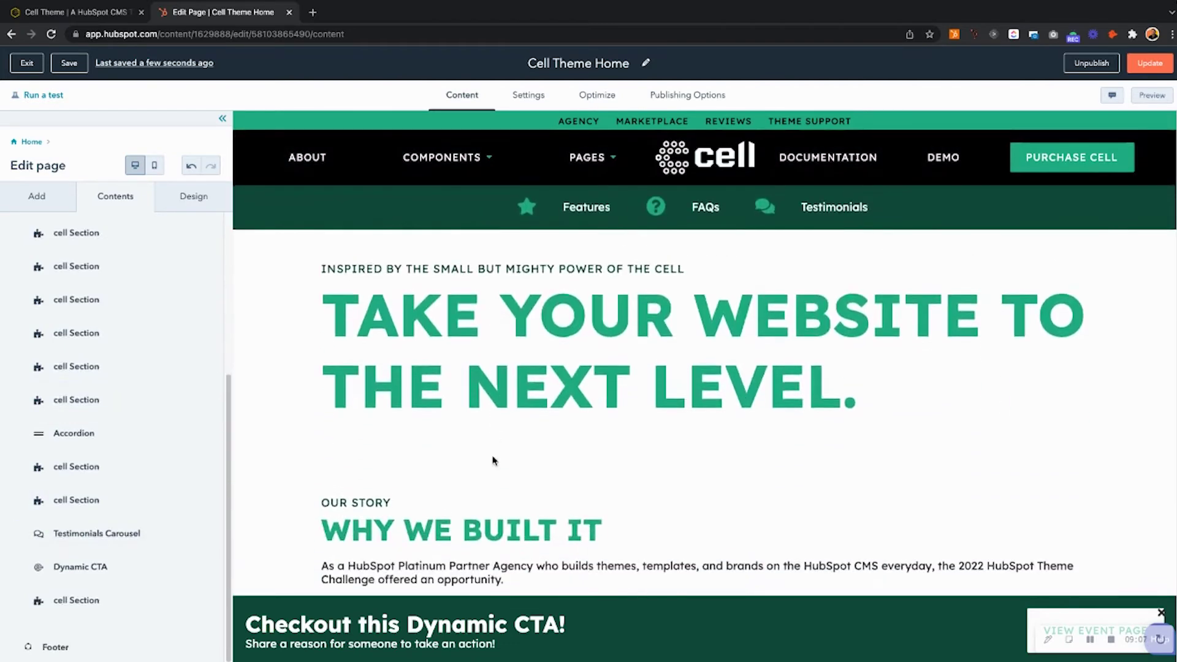
scroll(493, 460, "down", 8)
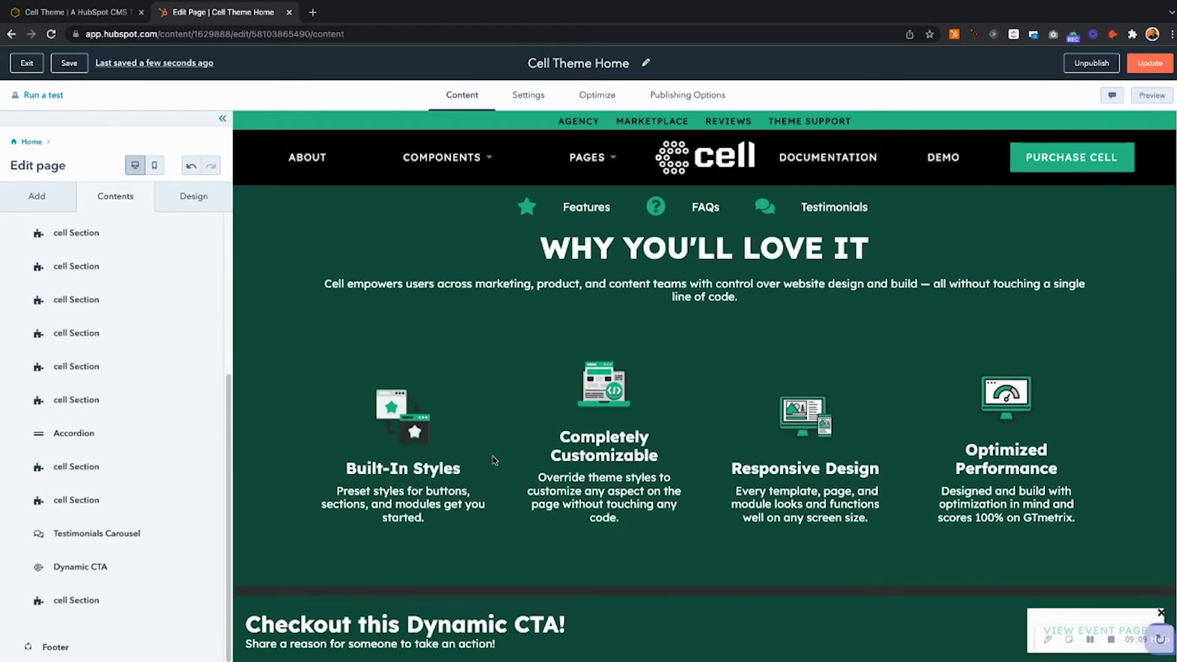
scroll(494, 460, "down", 10)
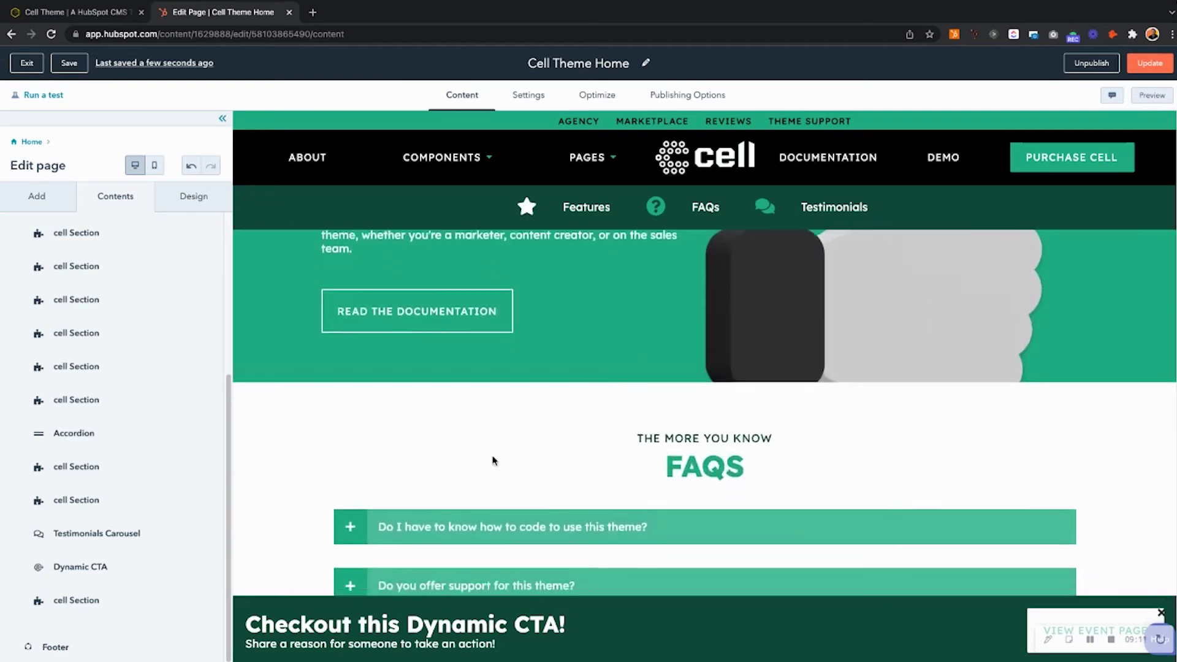
scroll(493, 461, "down", 10)
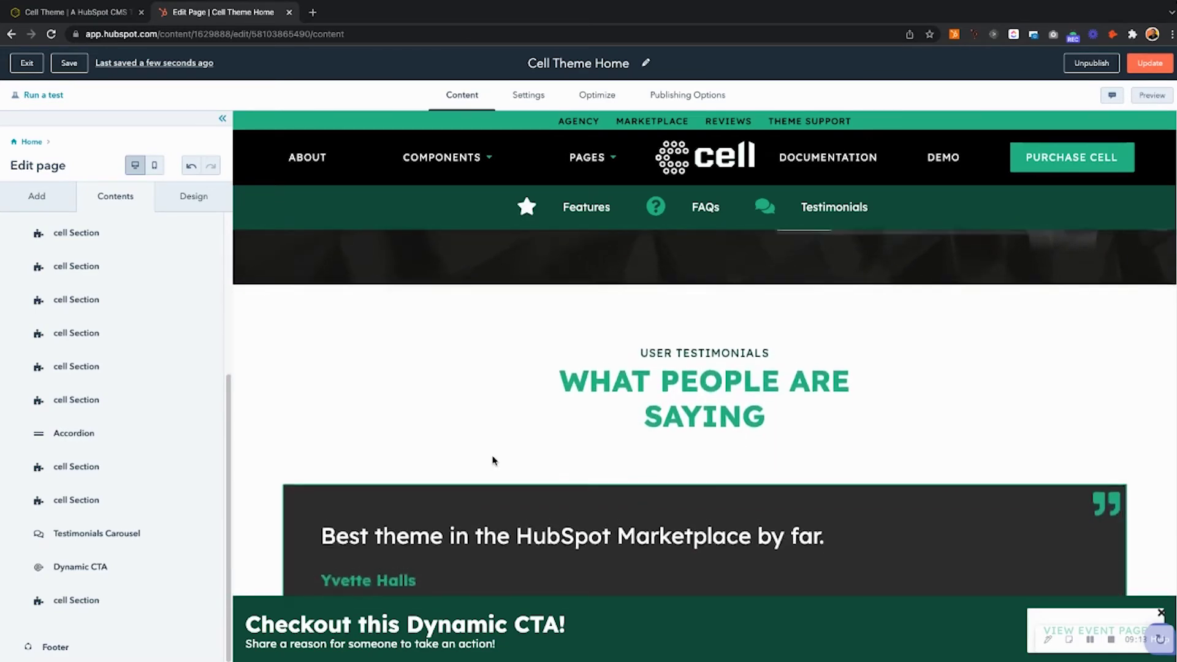
scroll(494, 460, "up", 20)
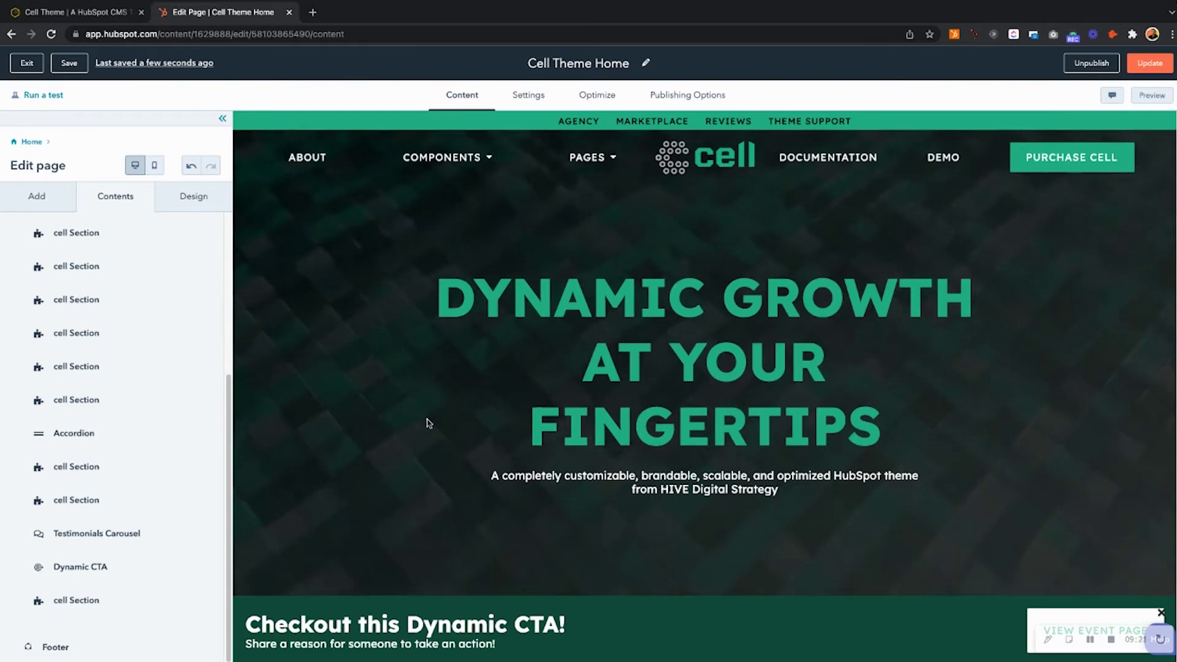
- Show the theme modules available to add and view the stats section in the page preview
left_click(37, 196)
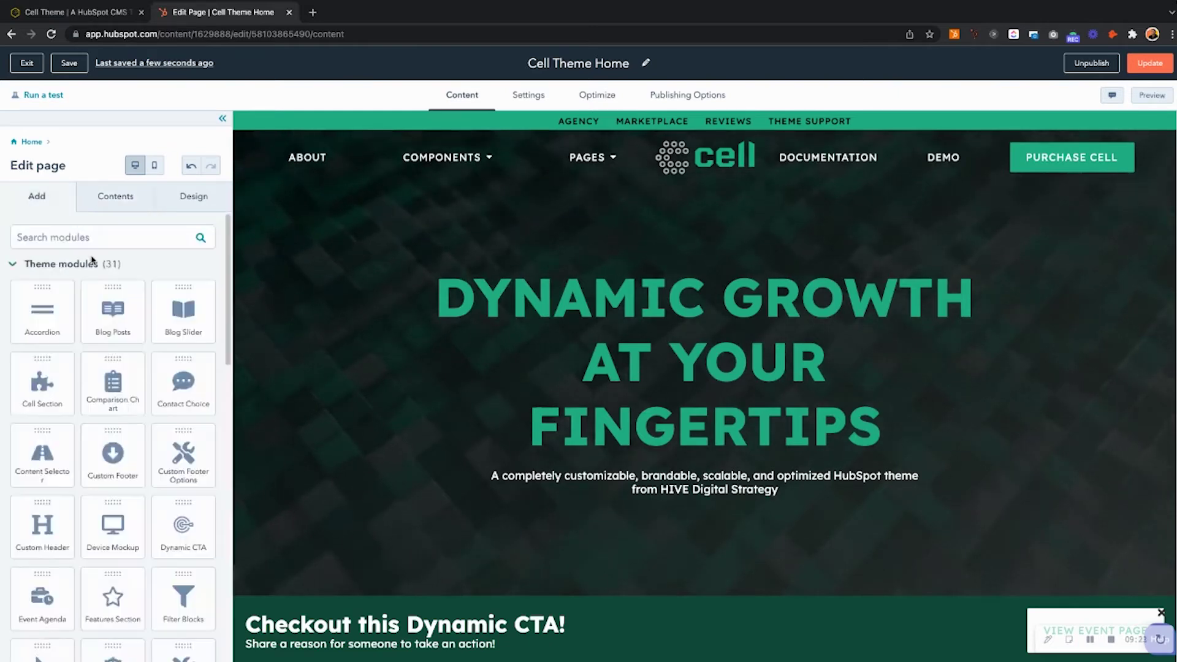
scroll(441, 282, "down", 6)
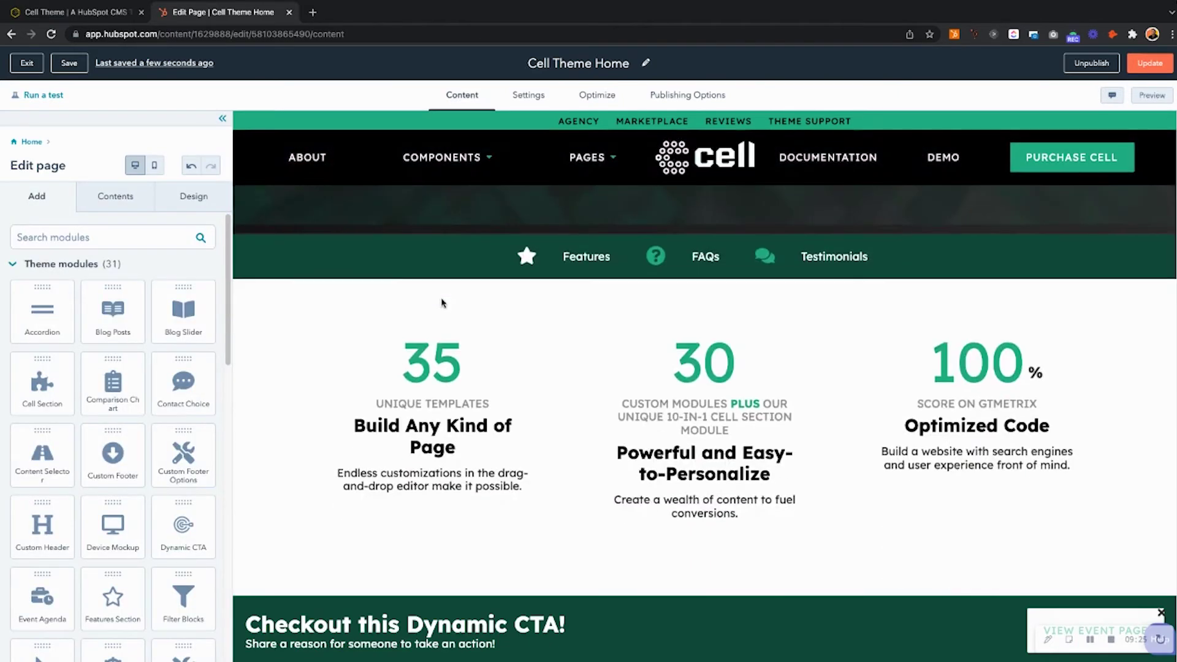
scroll(360, 370, "down", 1)
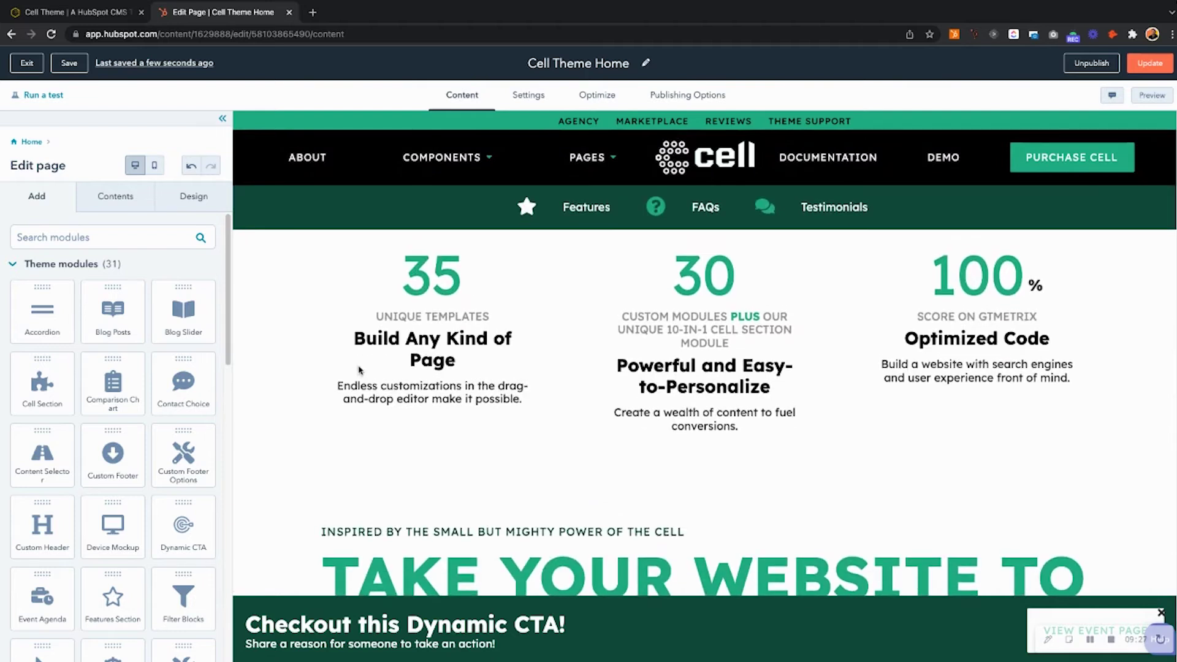
- Open the settings of the main section's first cell Section and expand its basic module options
left_click(114, 209)
left_click(68, 381)
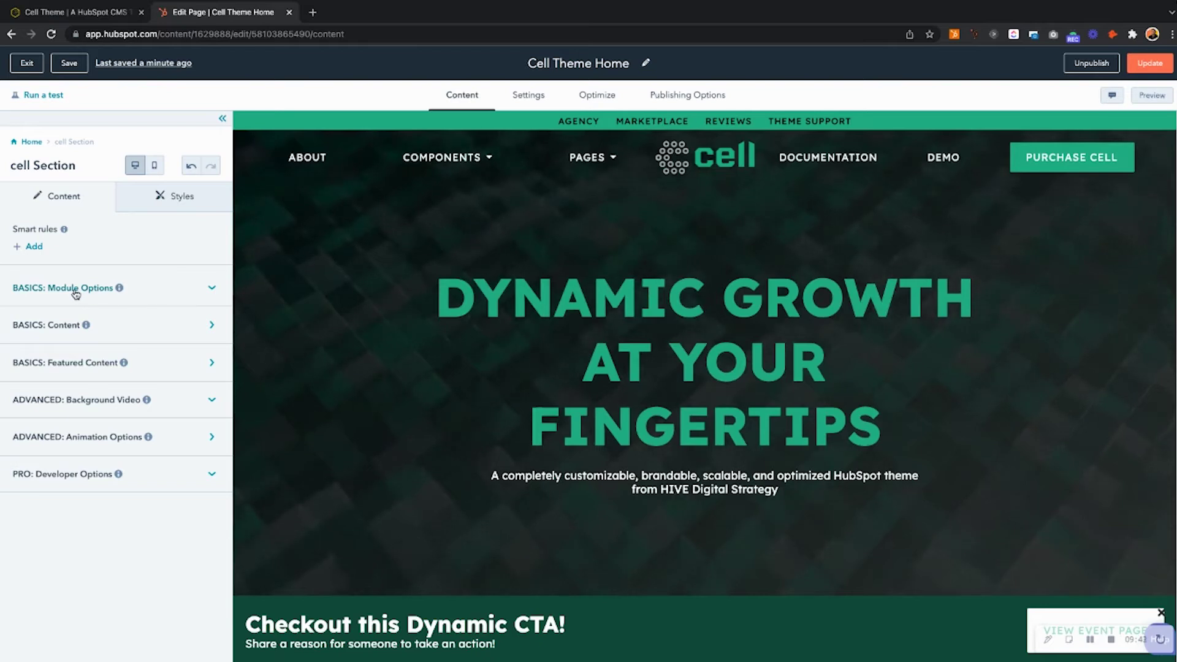
left_click(195, 292)
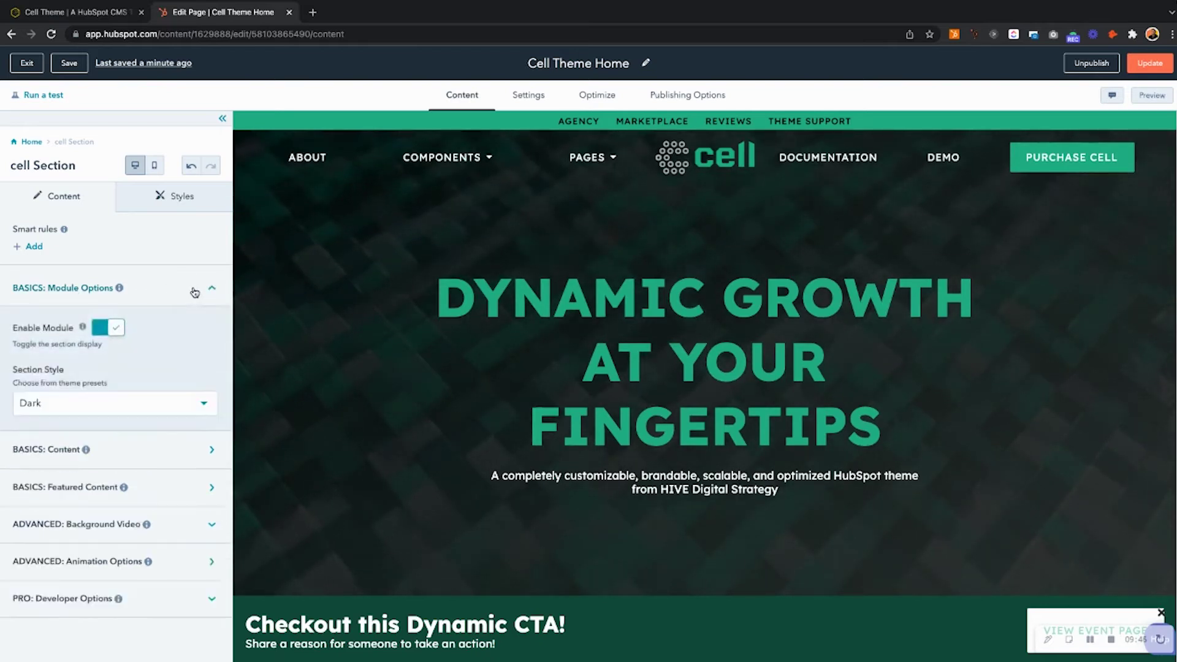
- Turn Enable Module off and back on, and check the Section Style choices without picking one
left_click(100, 330)
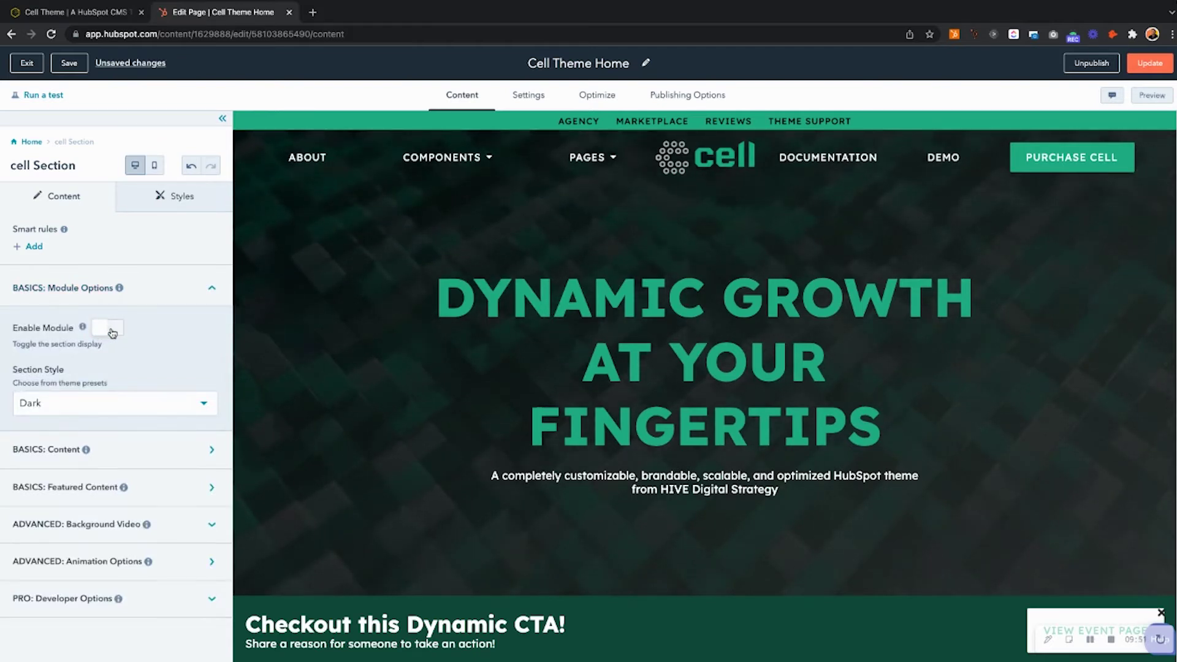
left_click(112, 333)
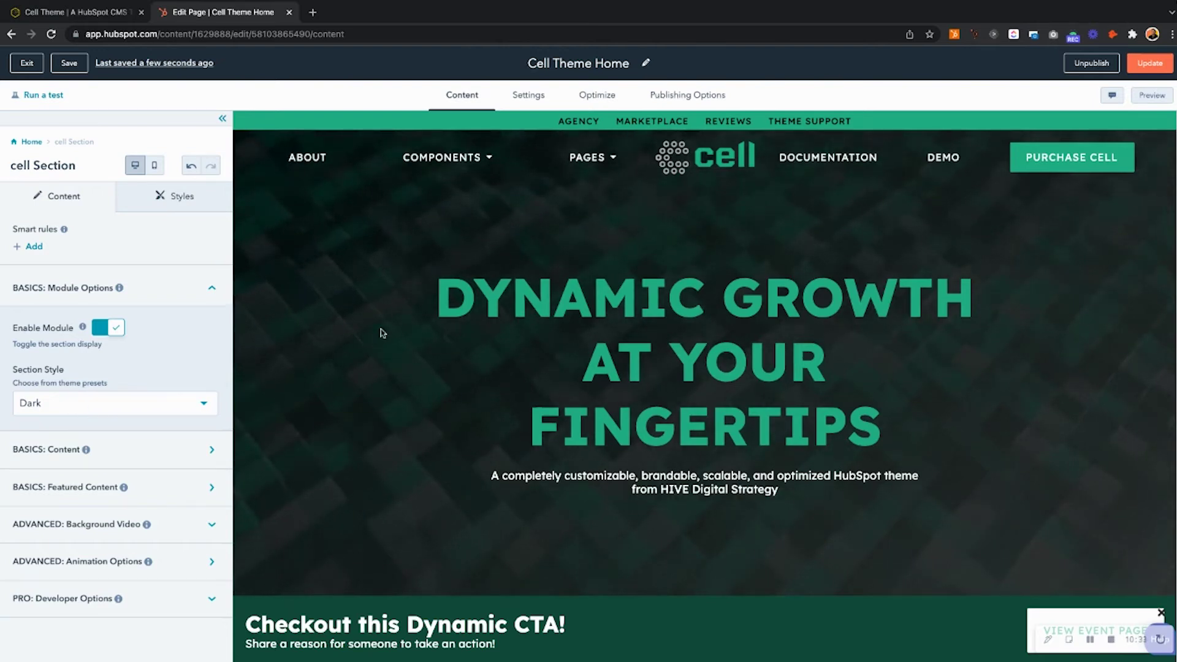
left_click(109, 404)
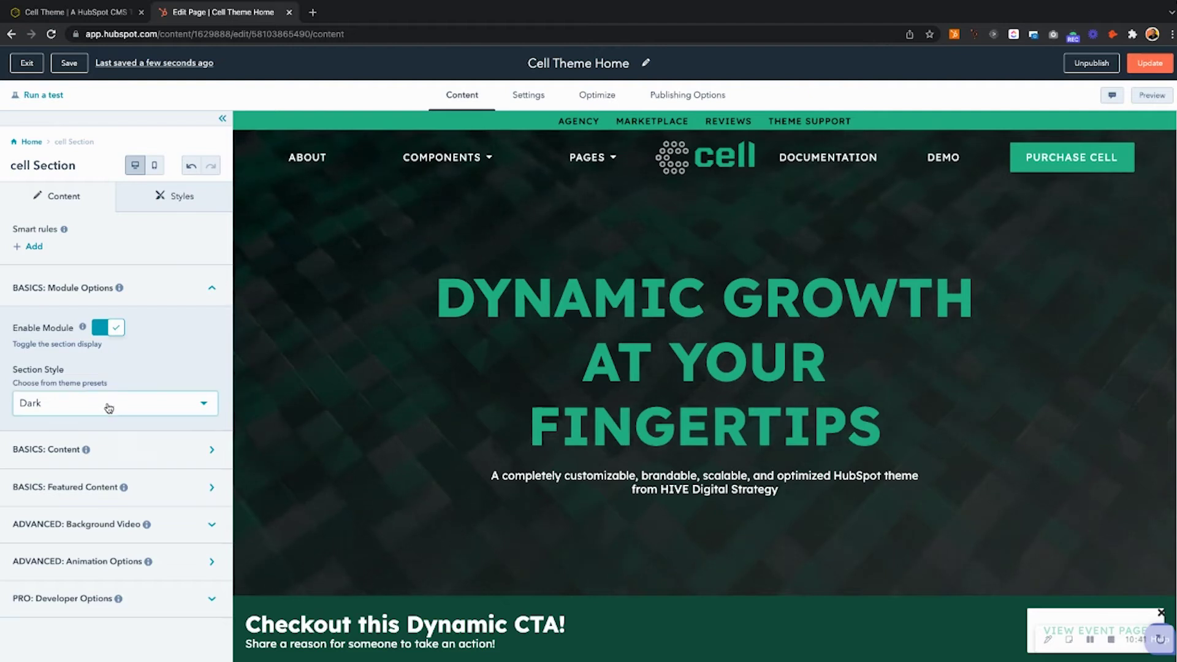
left_click(187, 363)
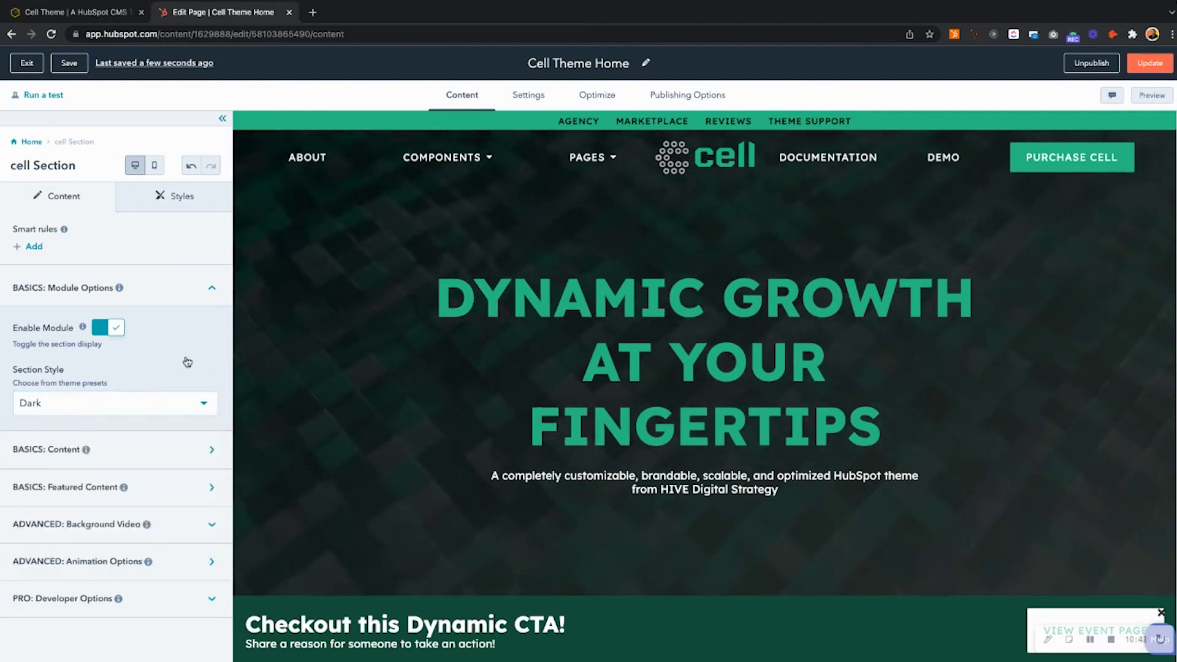
- Examine the cell Section's basic content settings down to the CTA, turning Add Small Title on and back off
left_click(198, 452)
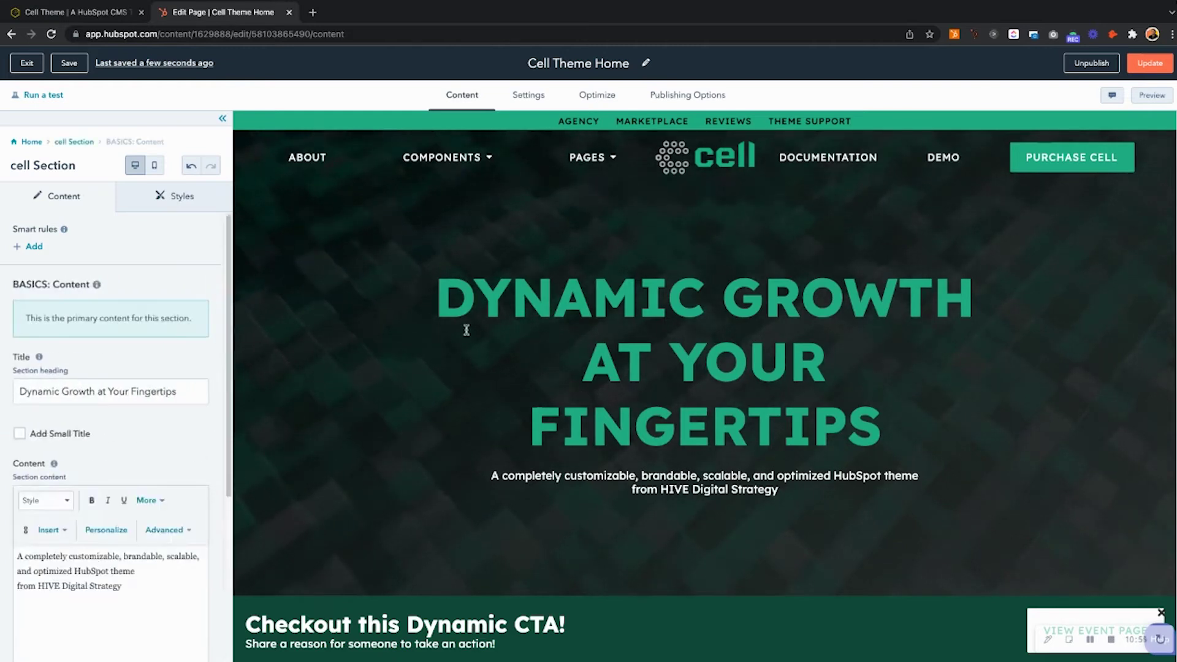
left_click(20, 434)
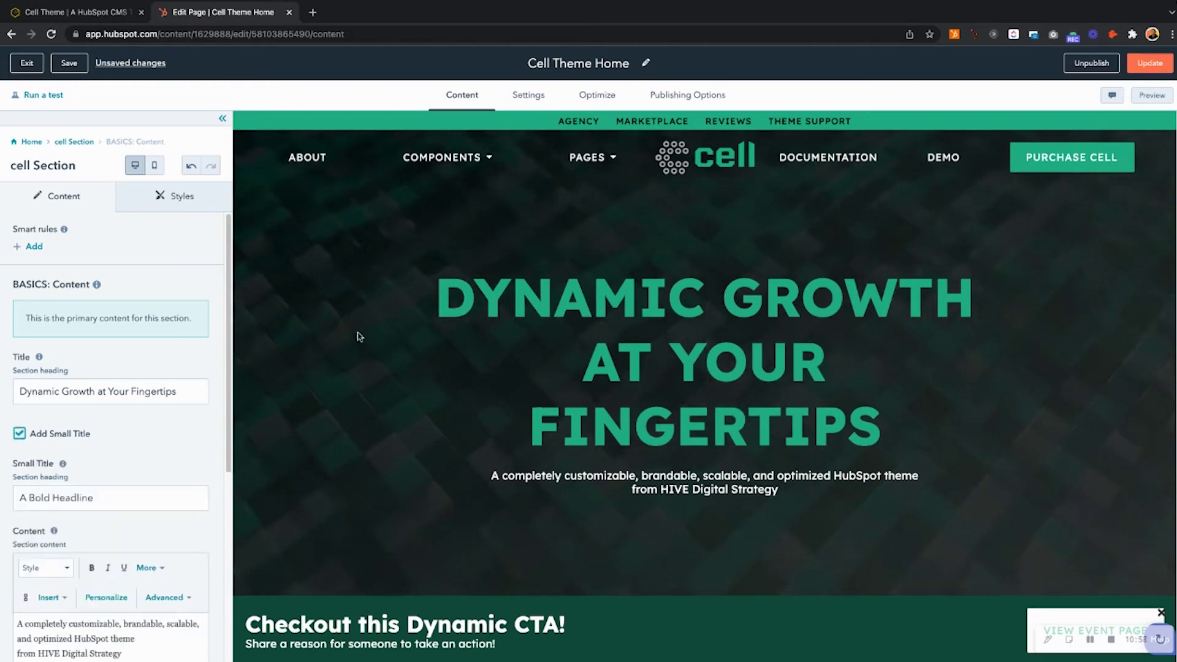
left_click(21, 435)
scroll(21, 435, "down", 3)
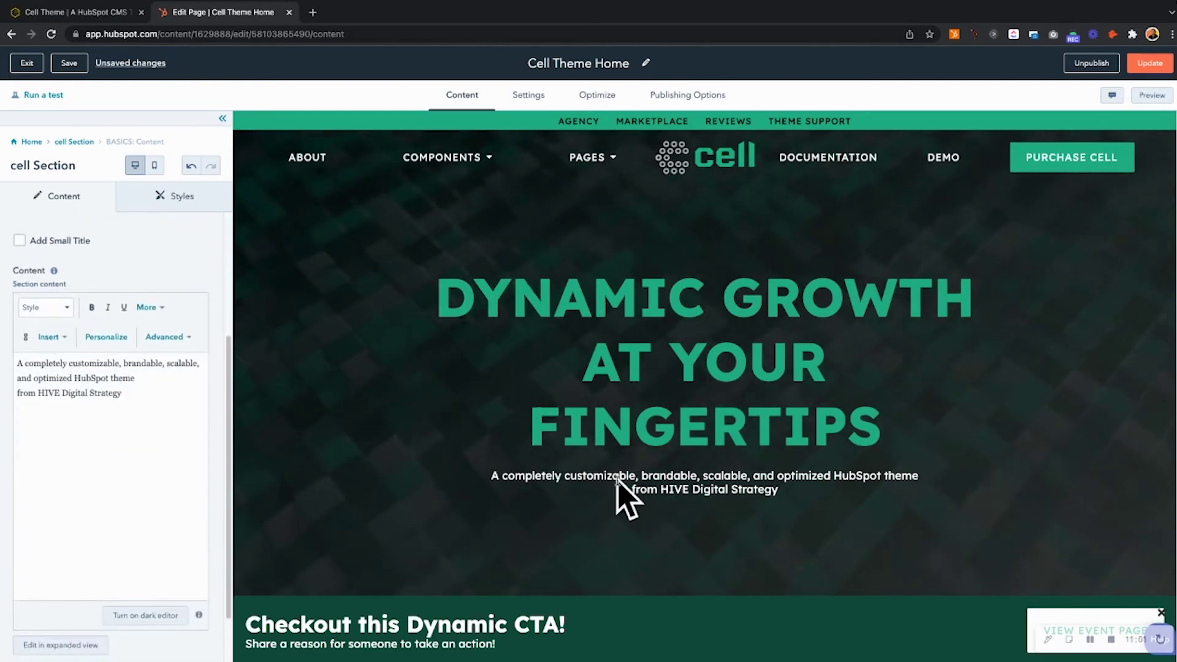
scroll(197, 482, "down", 1)
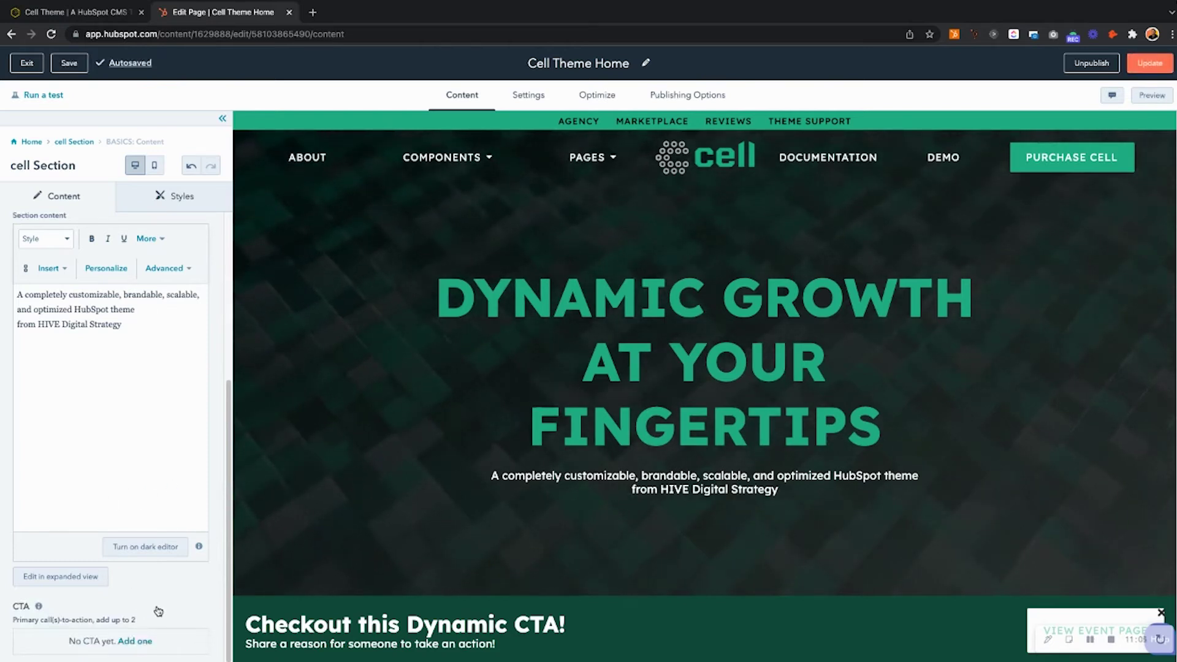
scroll(182, 470, "up", 4)
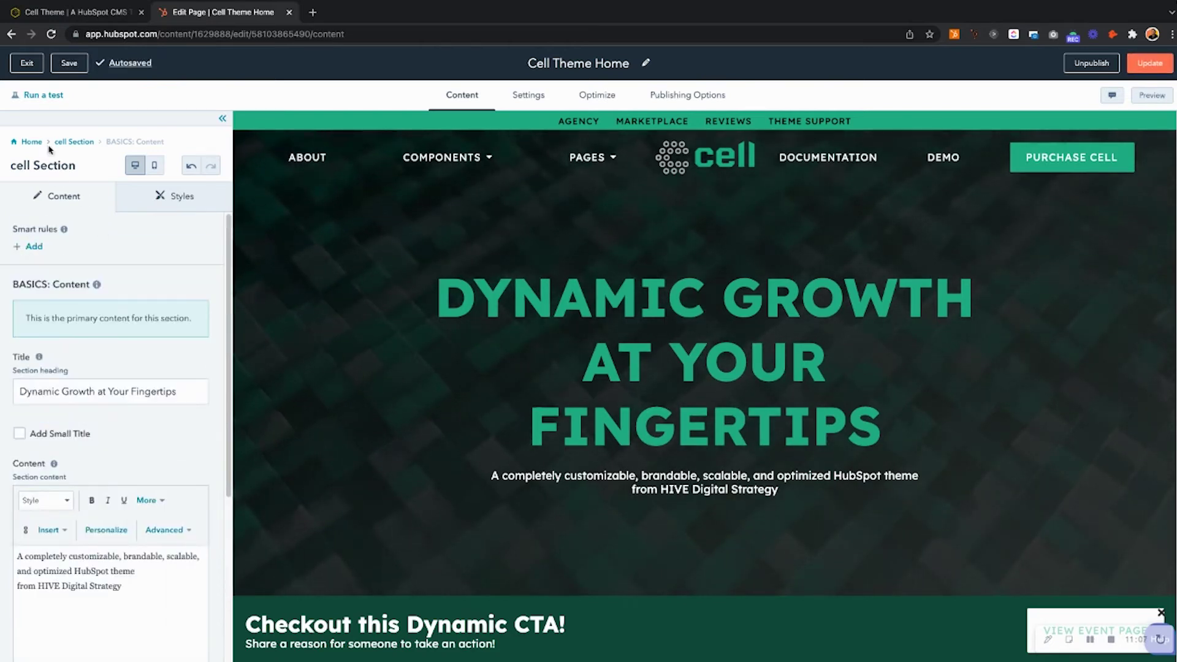
- Open the cell Section's featured content settings and look through the featured content types down to Blocks
left_click(73, 142)
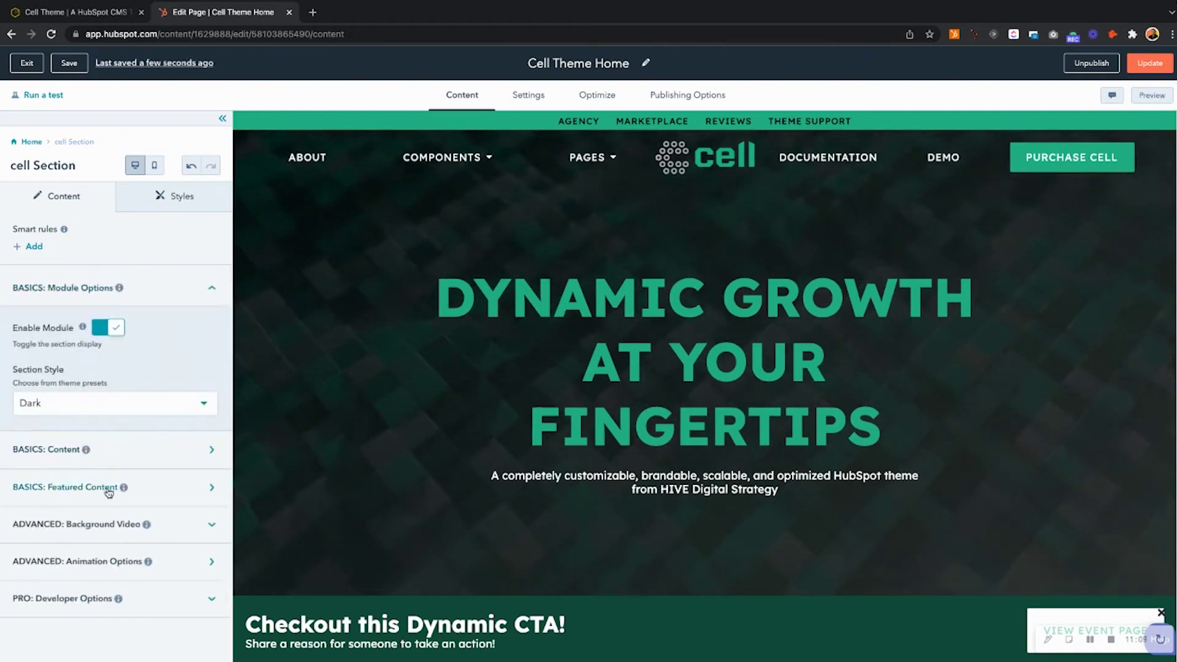
left_click(175, 493)
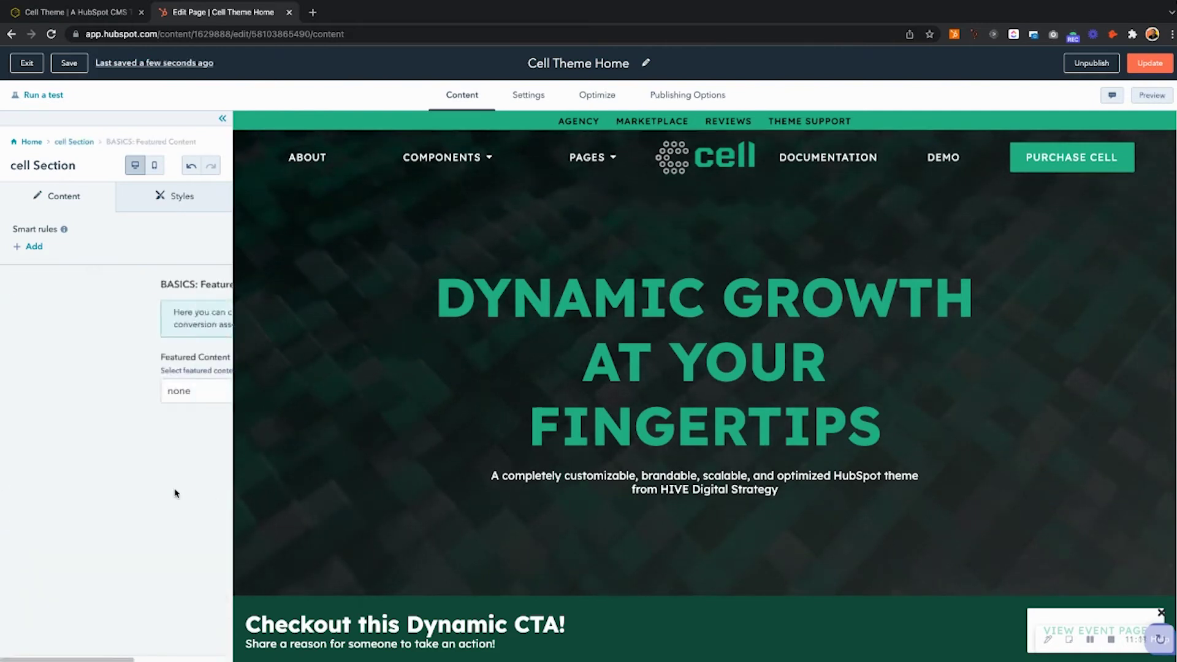
left_click(159, 393)
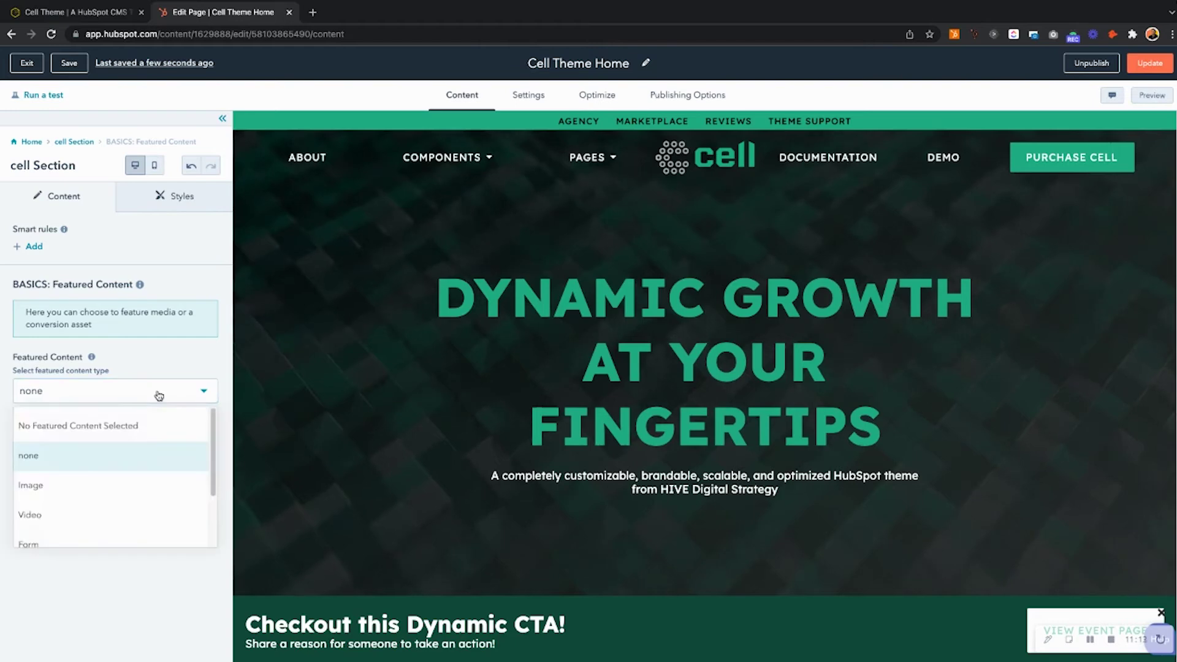
scroll(109, 489, "down", 3)
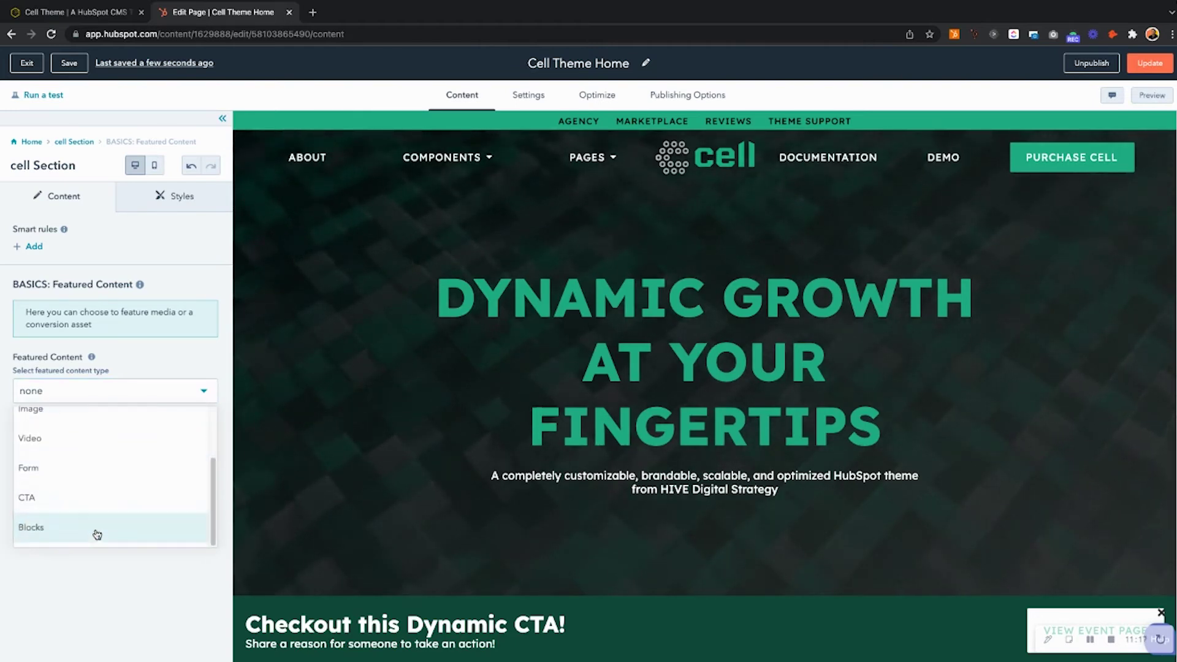
- Examine the feature blocks in the page's "Why you'll love it" section and close the featured content type choices
scroll(361, 495, "down", 10)
scroll(362, 495, "down", 15)
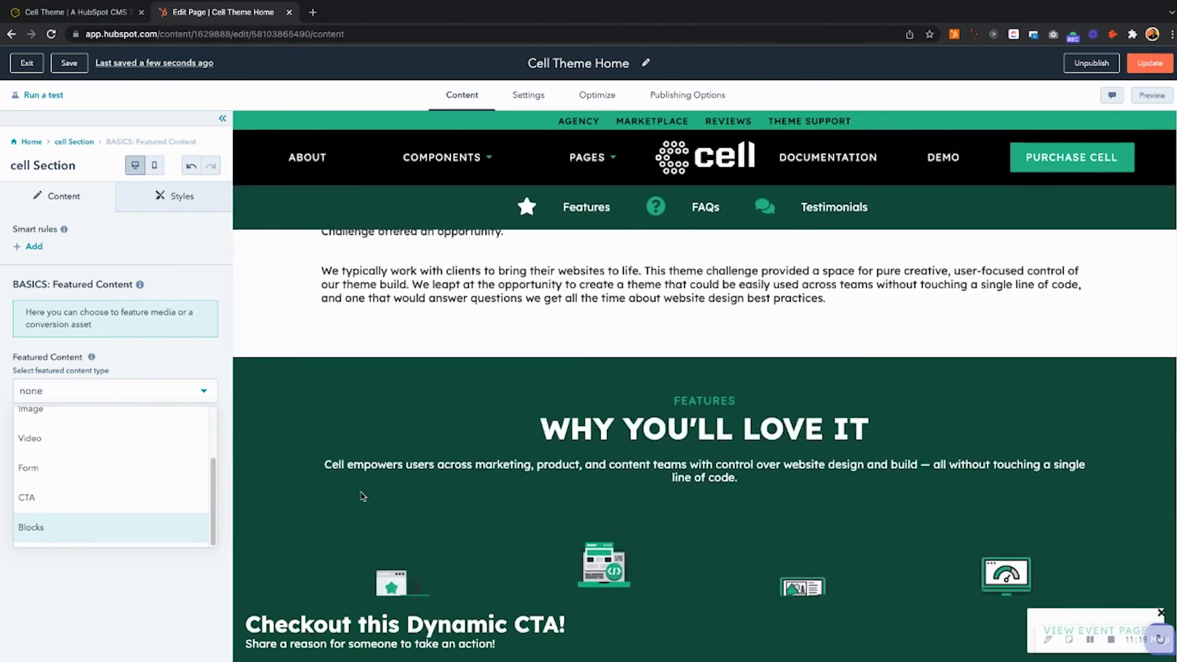
scroll(407, 403, "up", 5)
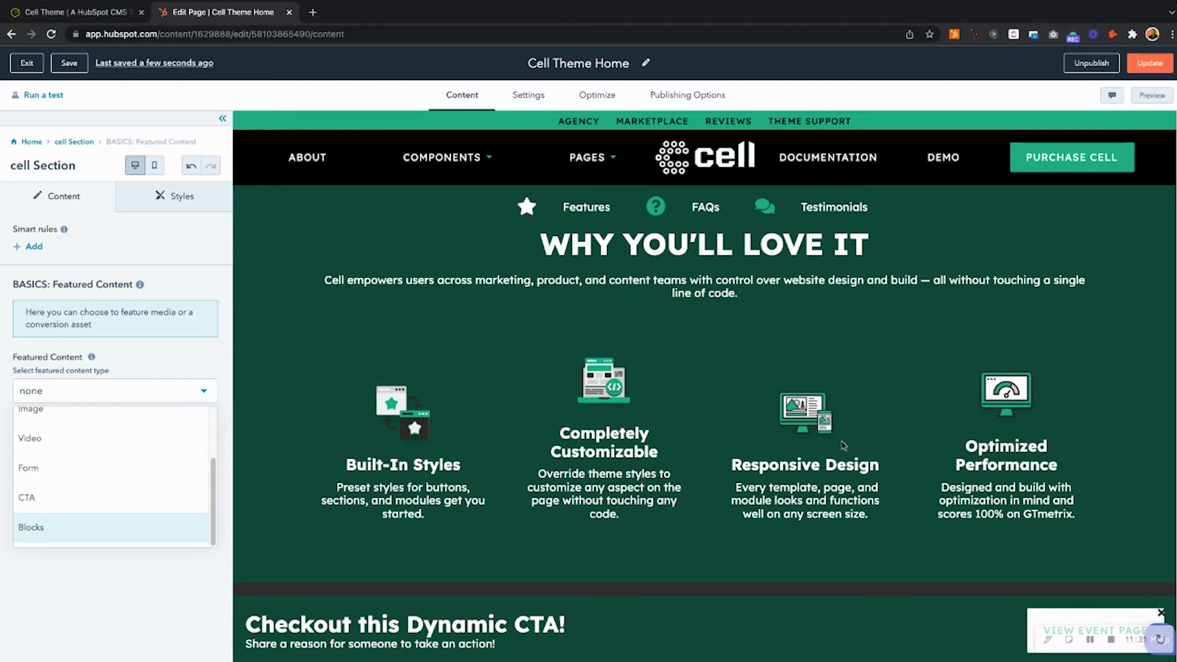
left_click(143, 356)
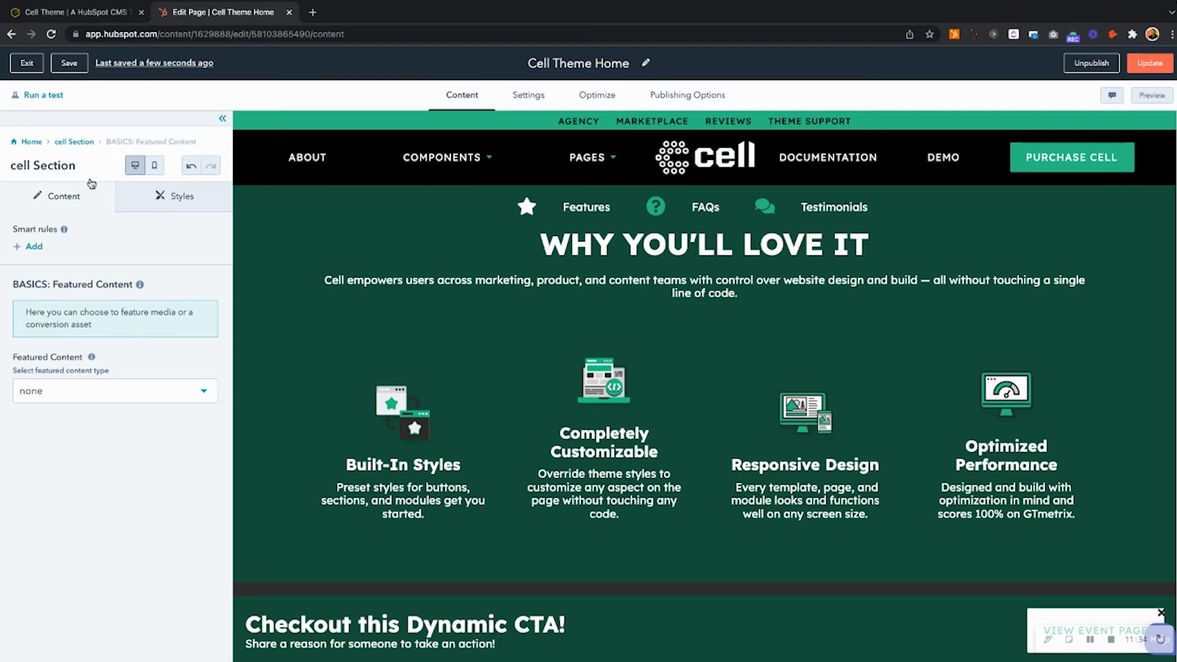
- Return to the cell Section's options and examine its Background Video settings, including the Use File and Video Link options
left_click(73, 141)
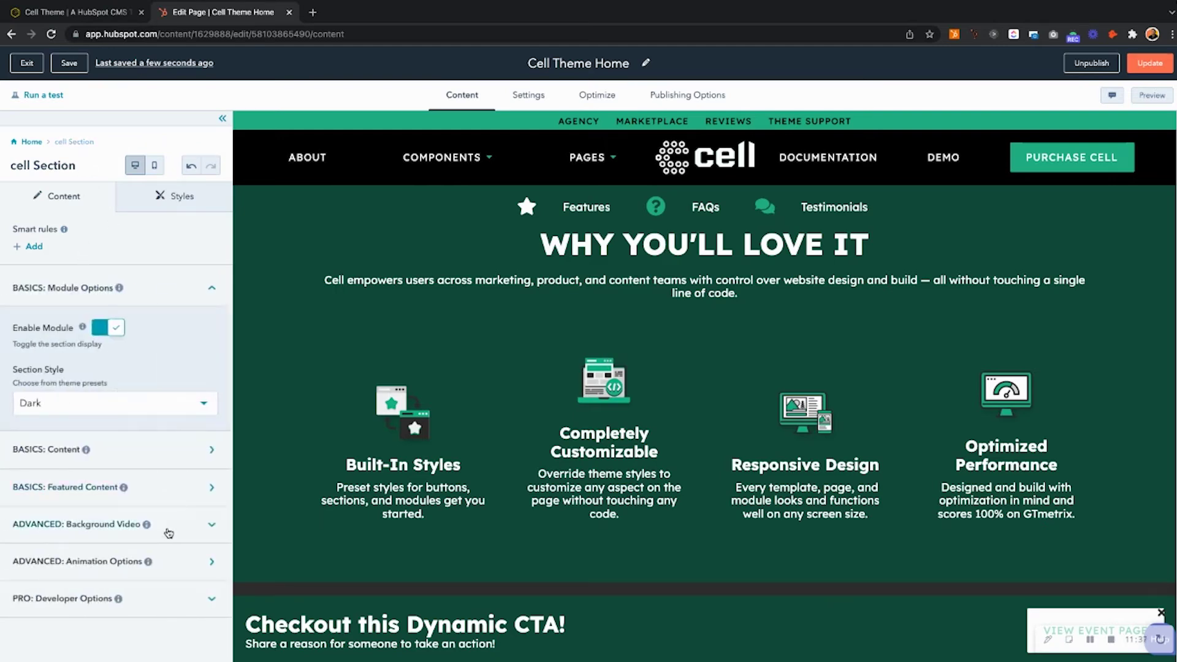
scroll(360, 429, "up", 10)
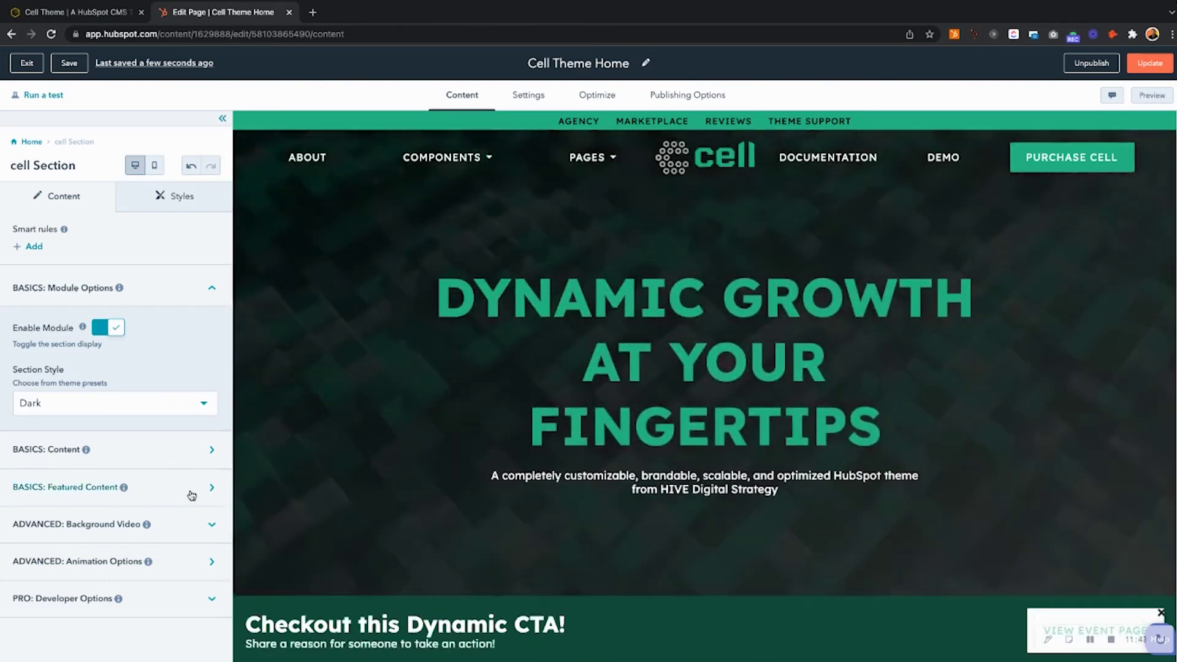
left_click(178, 525)
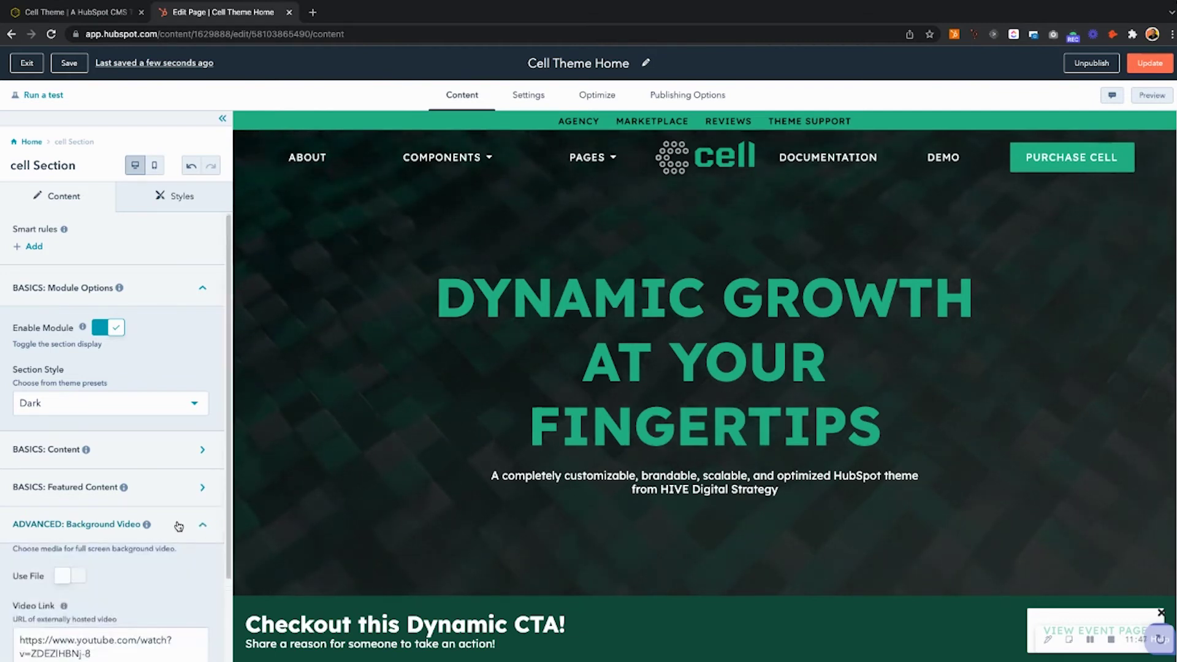
scroll(179, 526, "down", 1)
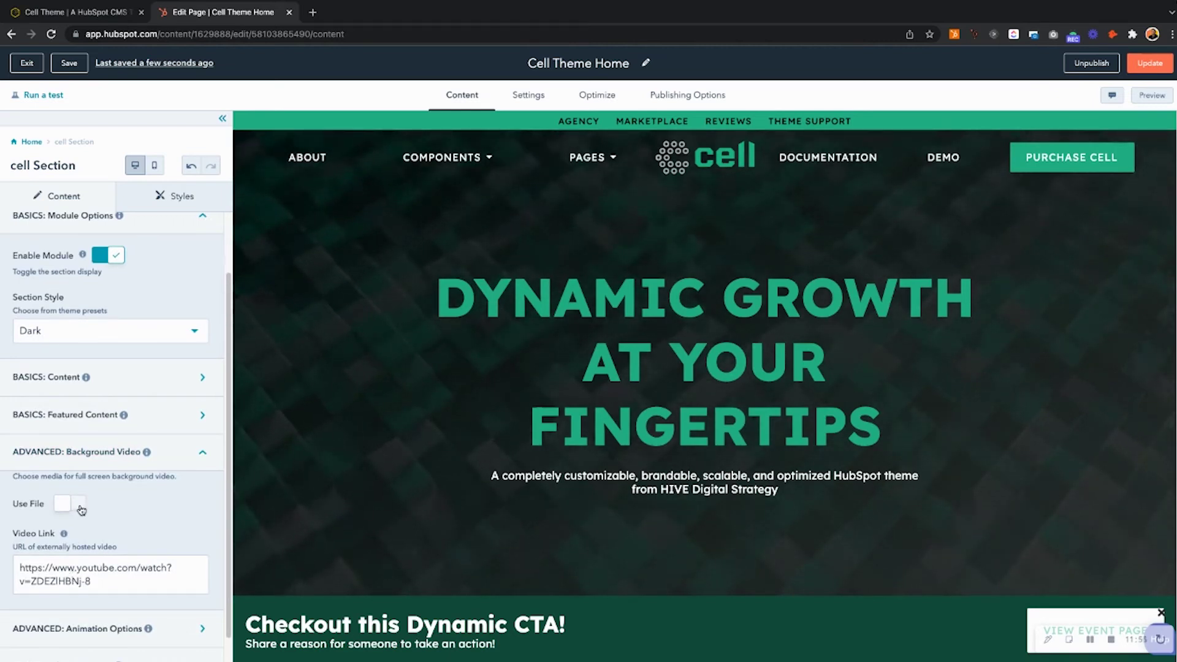
scroll(81, 510, "down", 1)
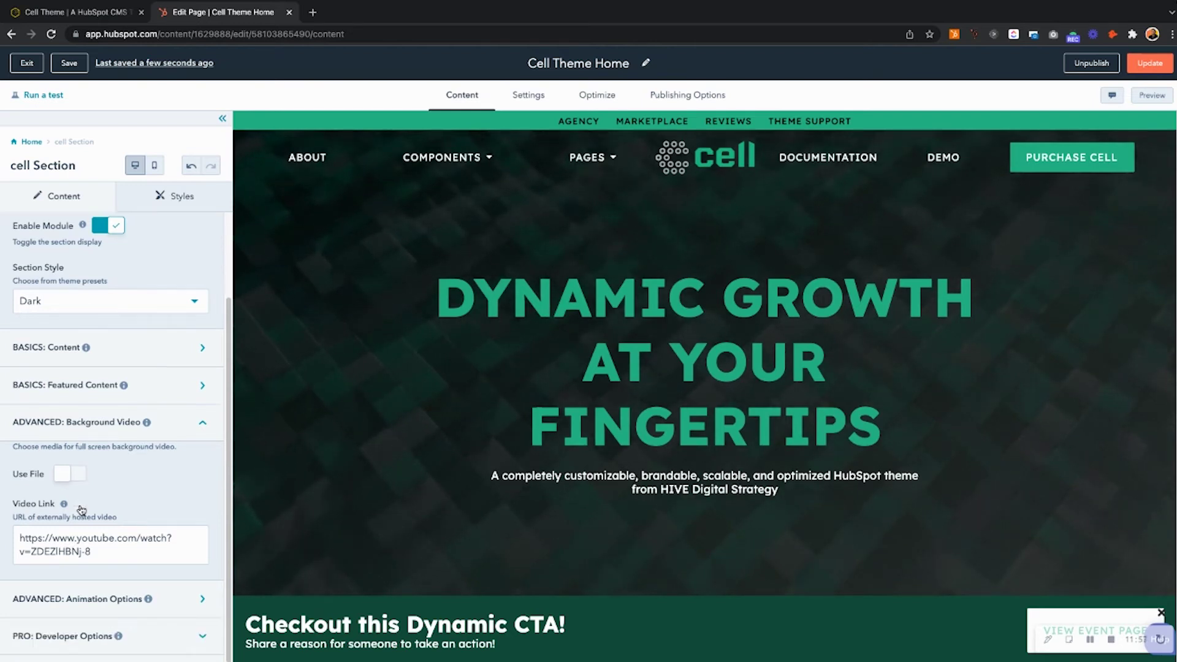
- Open the Headings animation in the cell Section's Animation Options and check the Animation Target choices without picking one
left_click(127, 601)
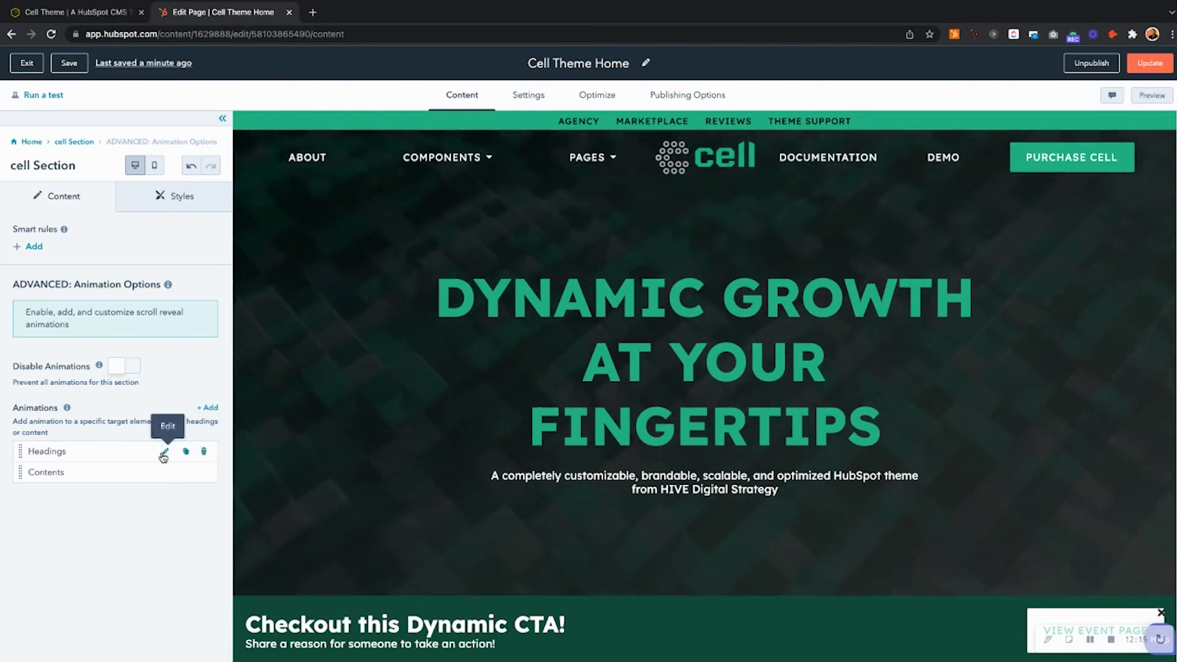
left_click(164, 453)
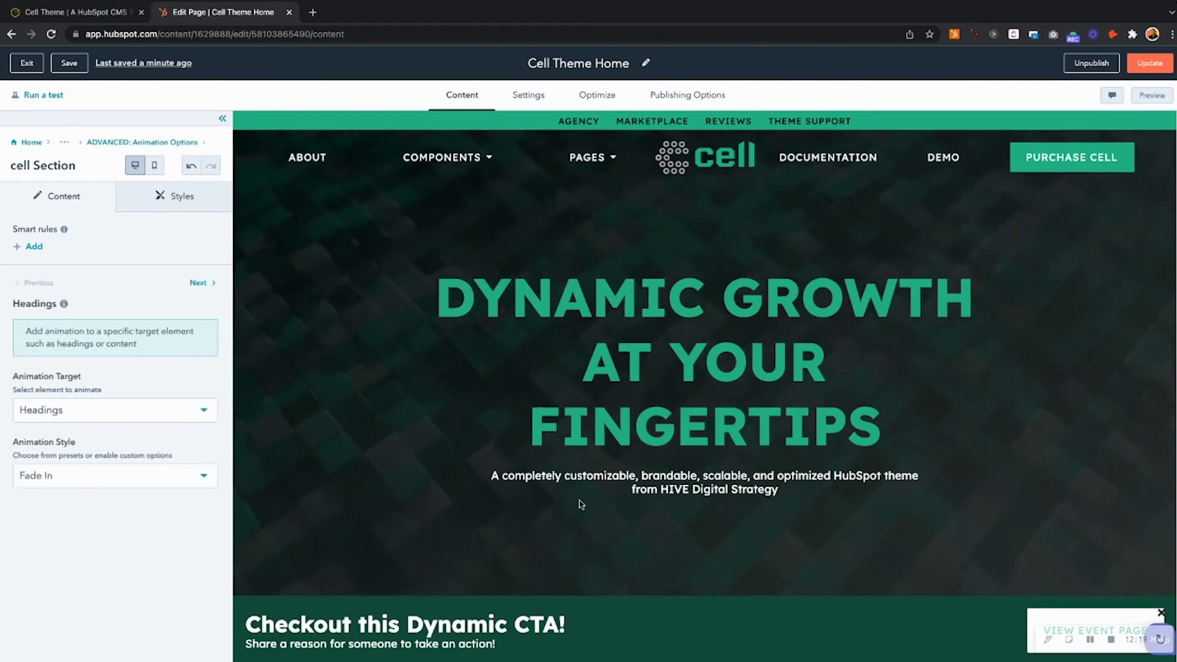
left_click(168, 412)
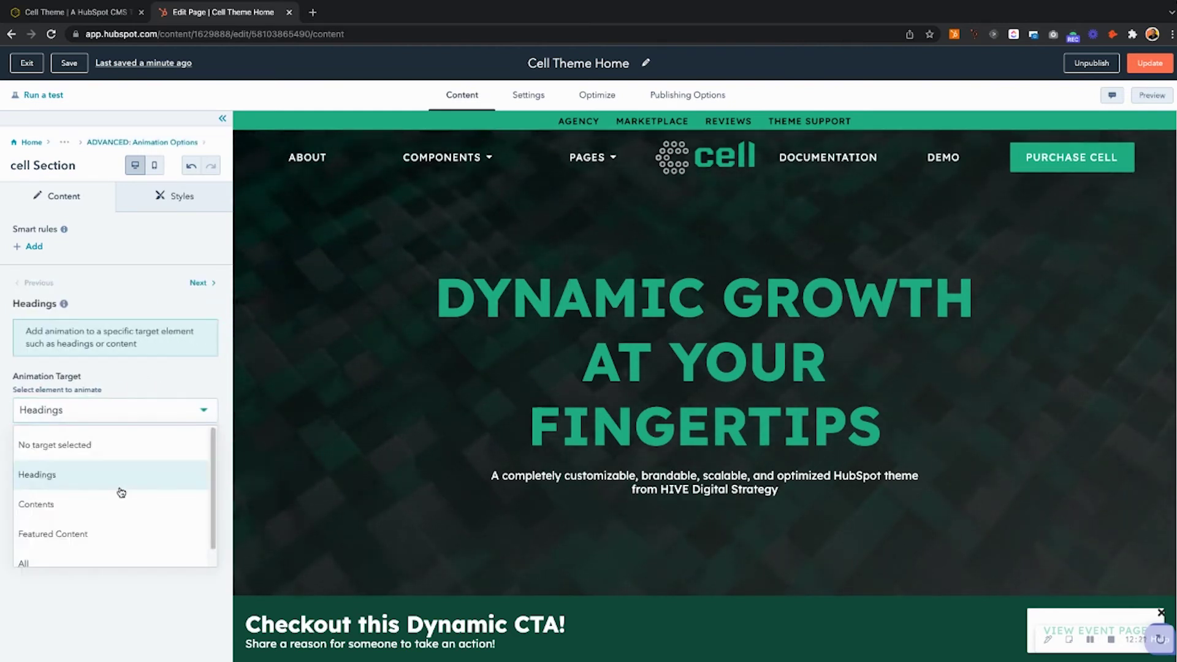
scroll(121, 492, "down", 1)
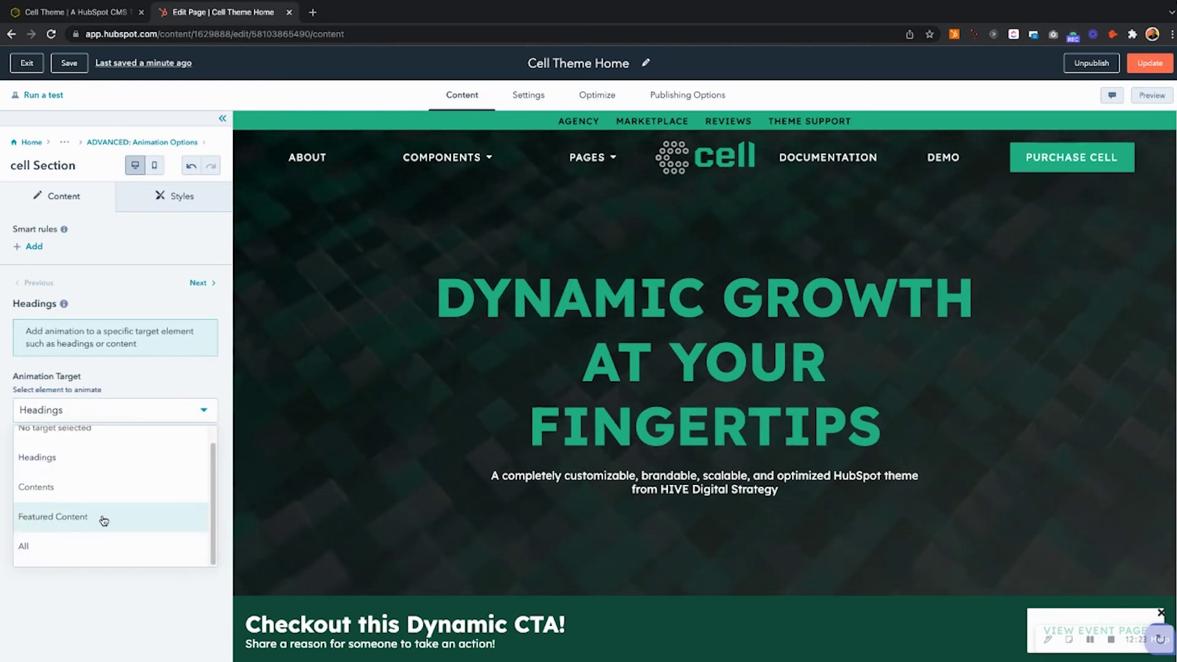
left_click(175, 373)
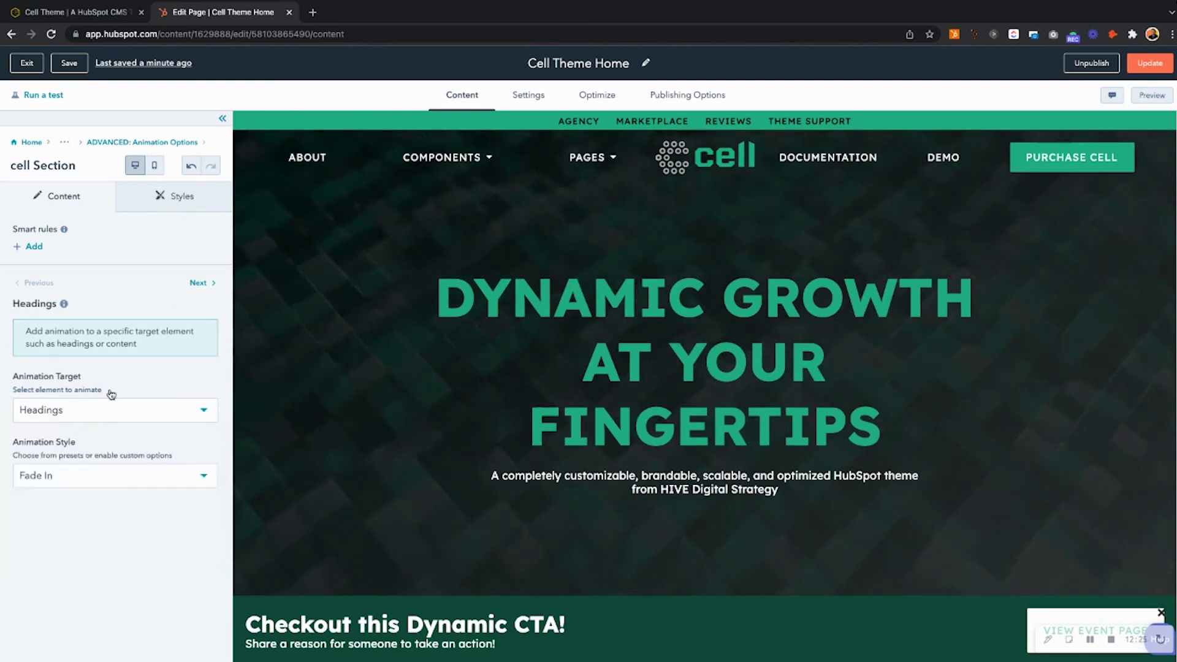
- Set the Headings animation's style to Custom
left_click(92, 477)
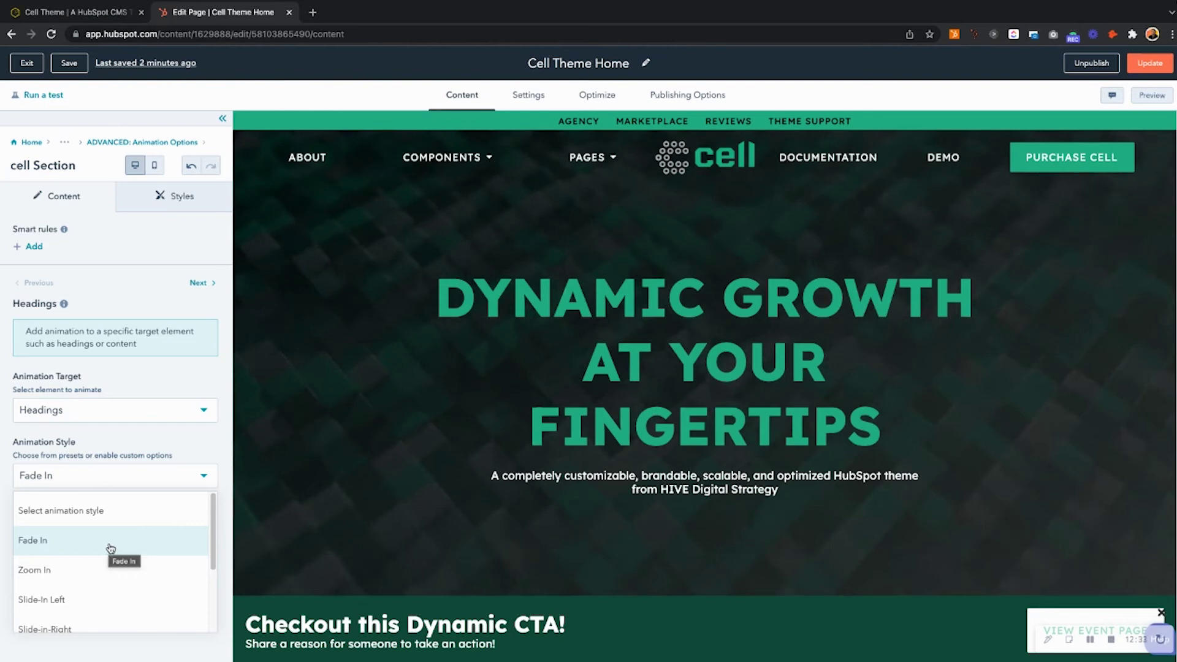
scroll(107, 549, "down", 2)
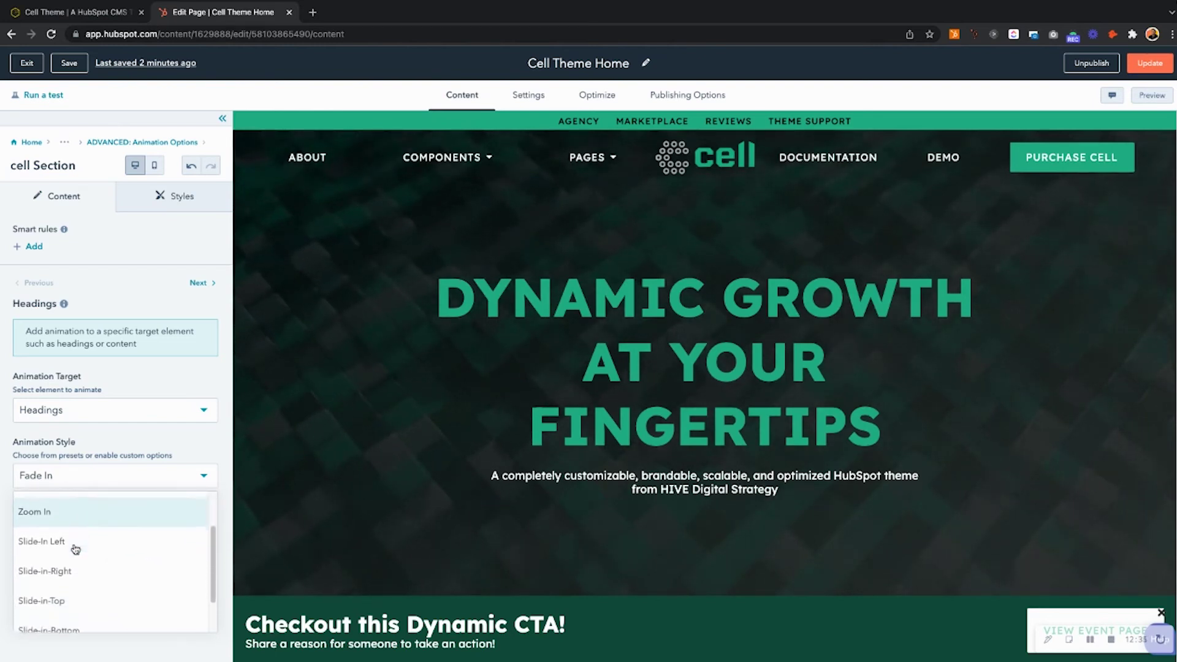
scroll(76, 552, "down", 2)
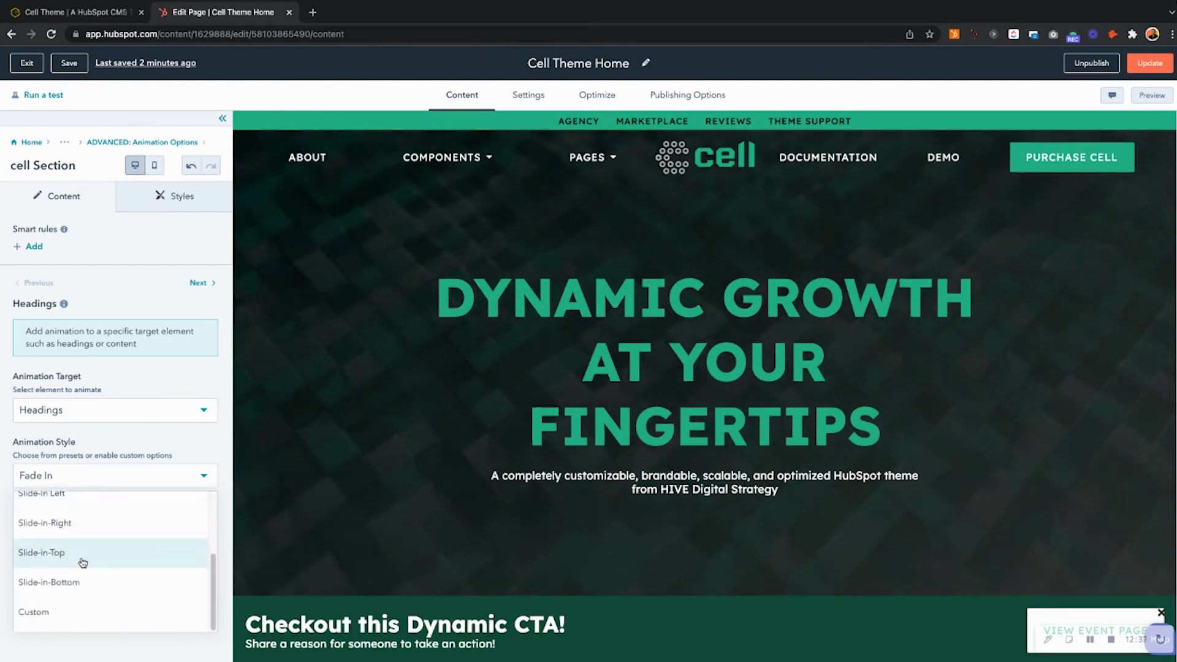
left_click(54, 611)
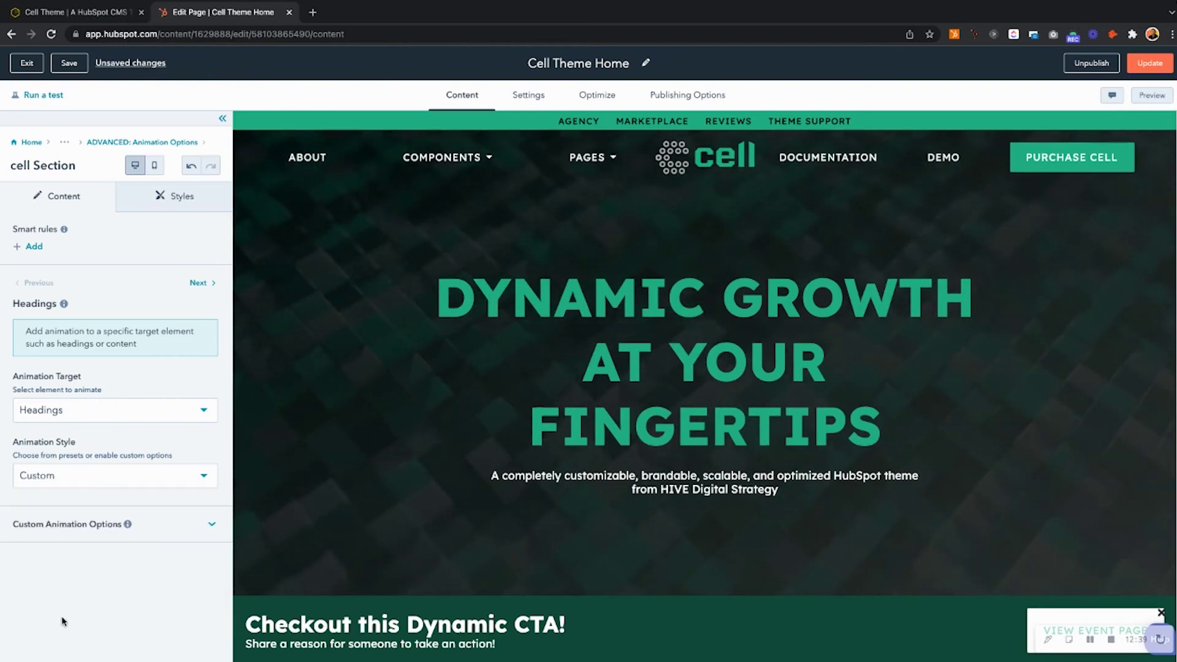
- Examine the Headings animation's custom options from Delay down to Origin and return to the cell Section's main options
left_click(95, 524)
scroll(95, 529, "down", 3)
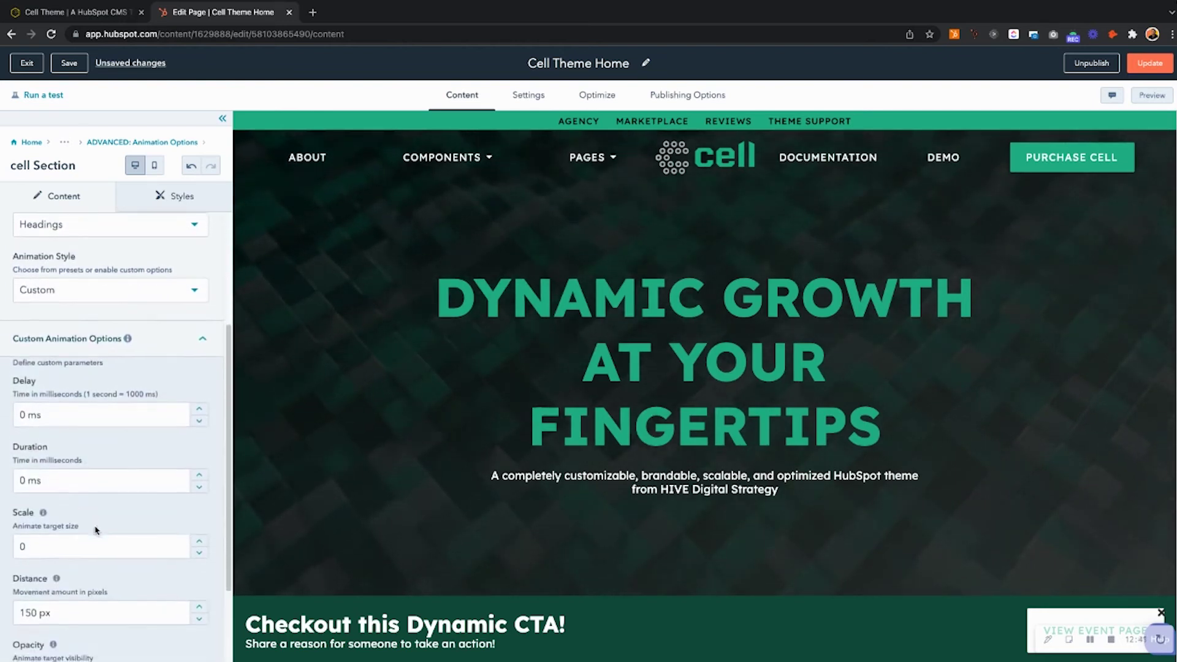
scroll(95, 530, "down", 2)
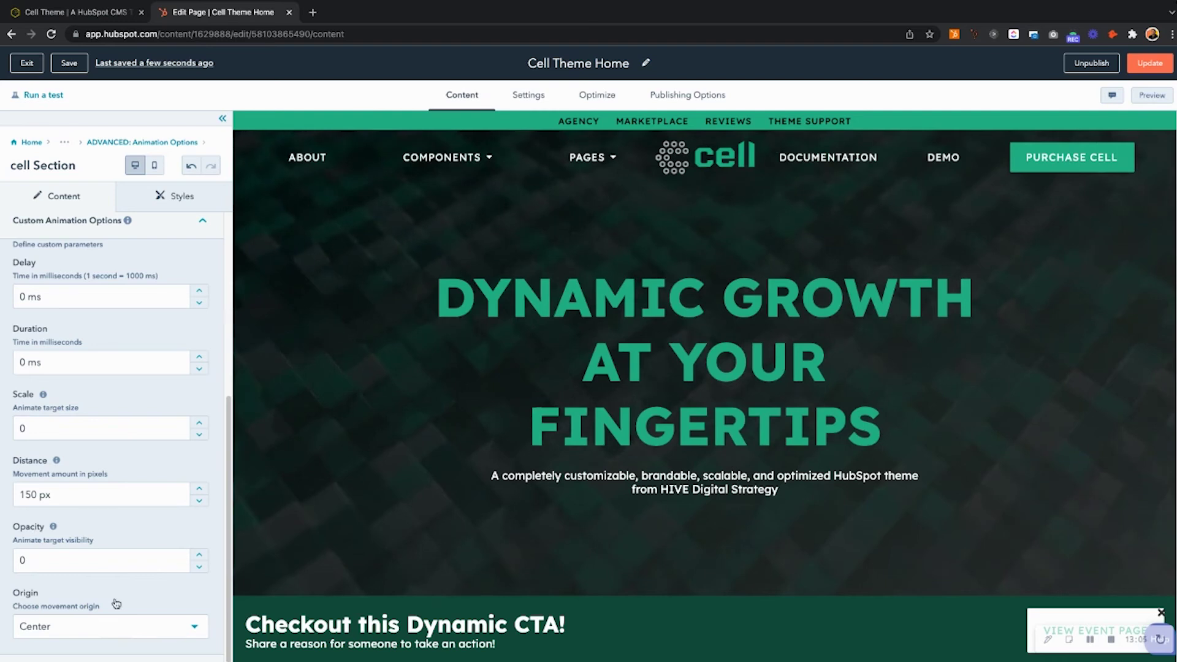
scroll(116, 604, "up", 5)
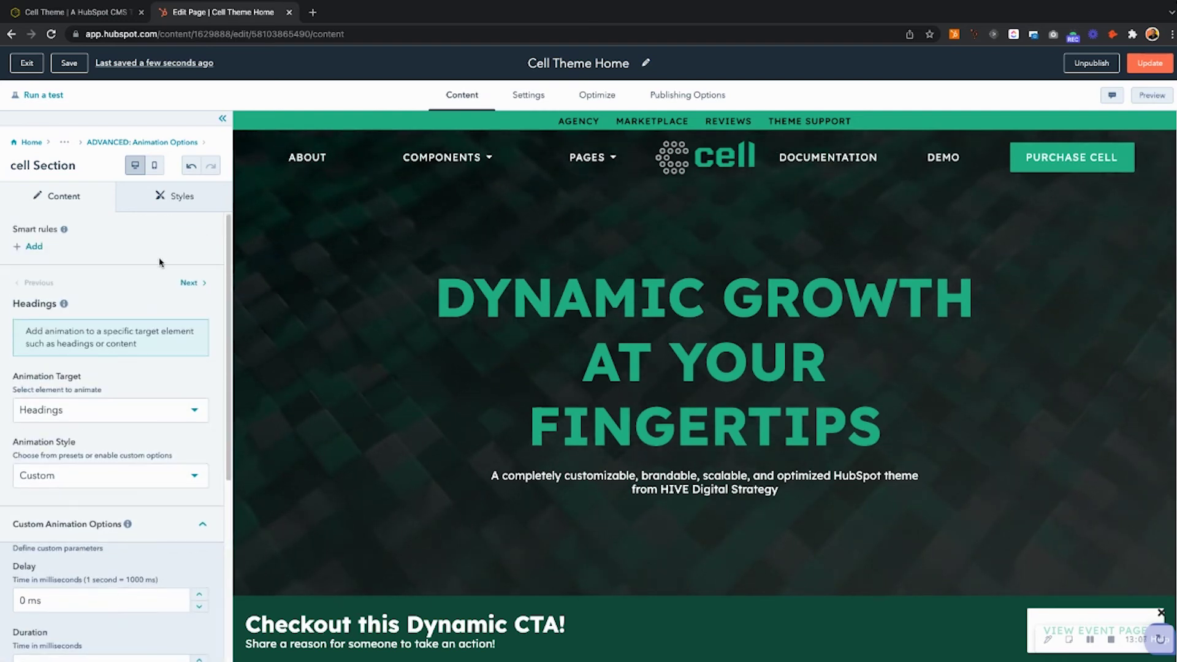
left_click(105, 145)
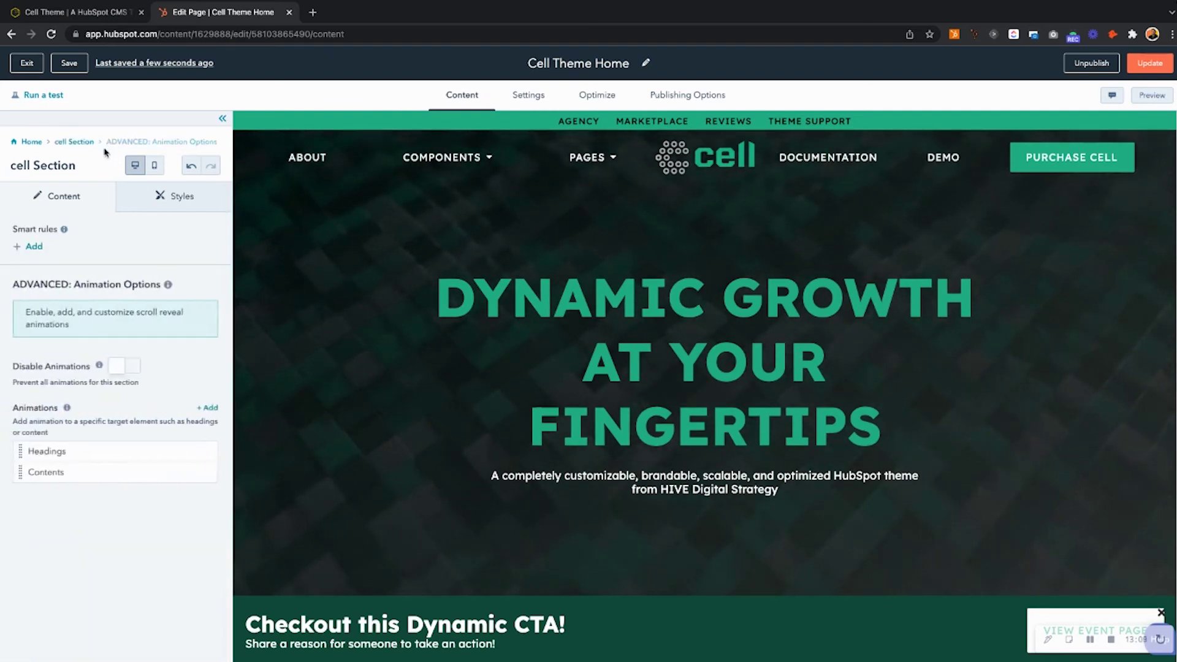
left_click(83, 143)
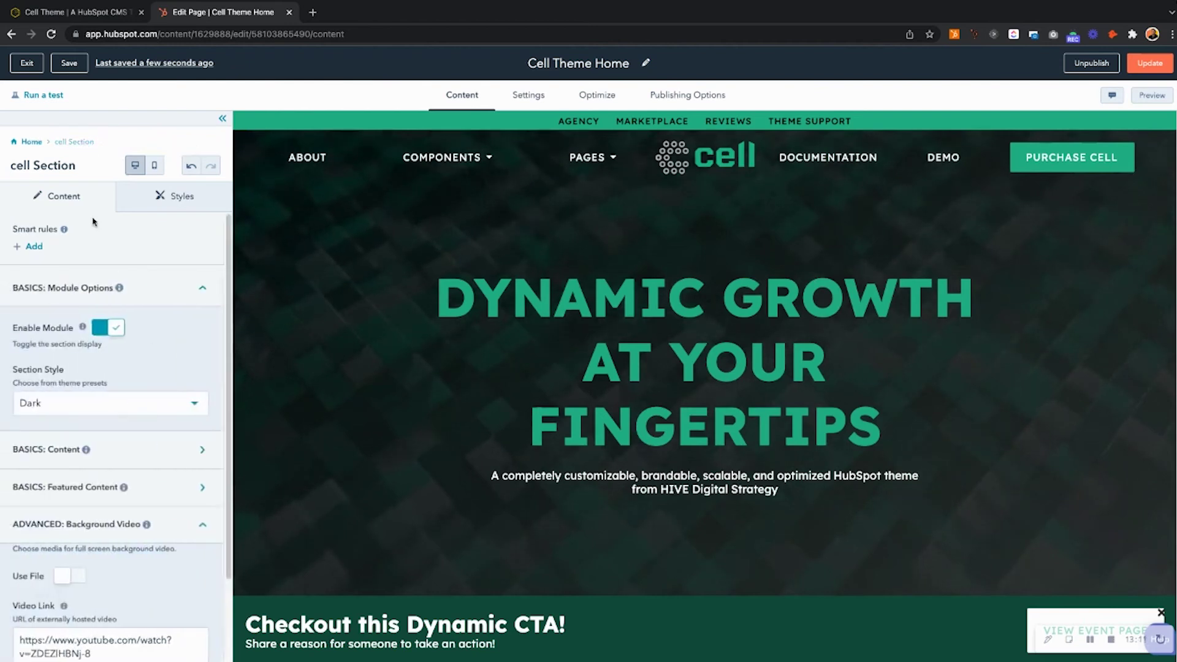
- Examine the cell Section's Developer Options, including Custom Classes and Section ID
scroll(168, 320, "down", 2)
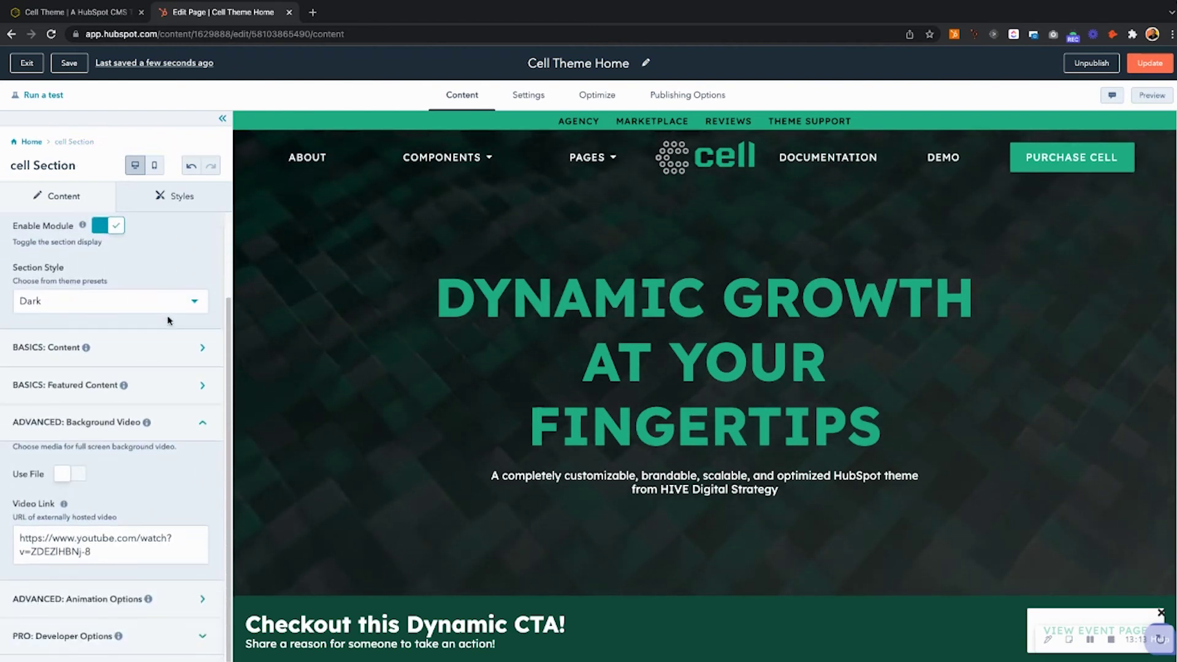
left_click(168, 636)
scroll(168, 632, "down", 3)
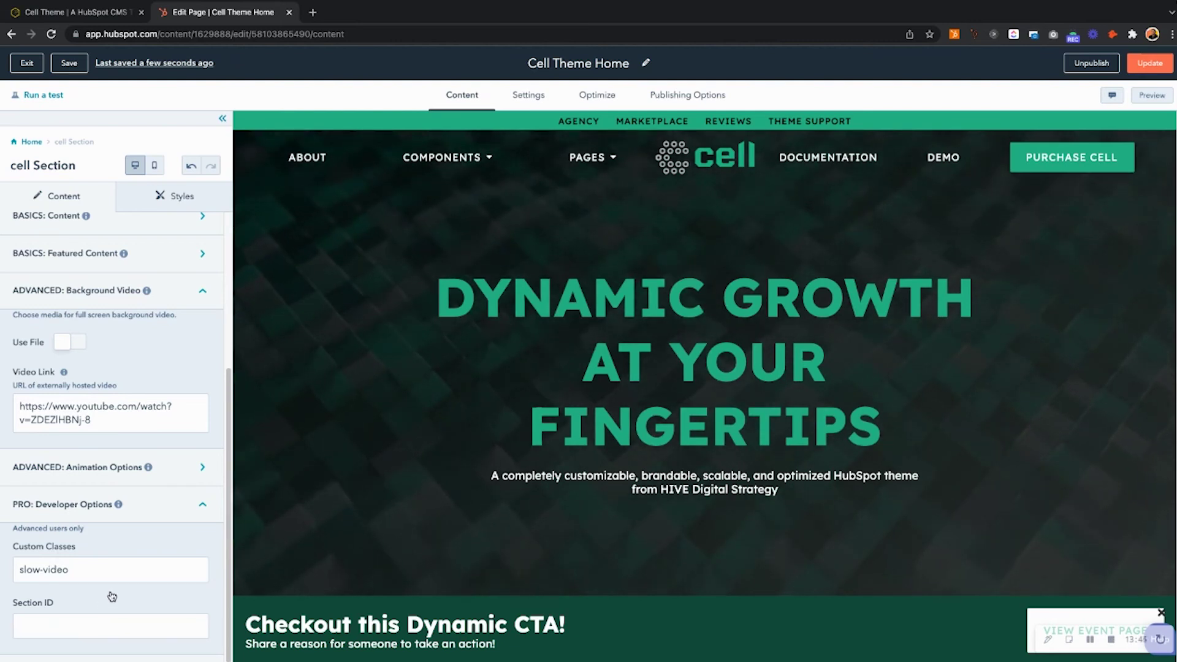
scroll(112, 596, "up", 4)
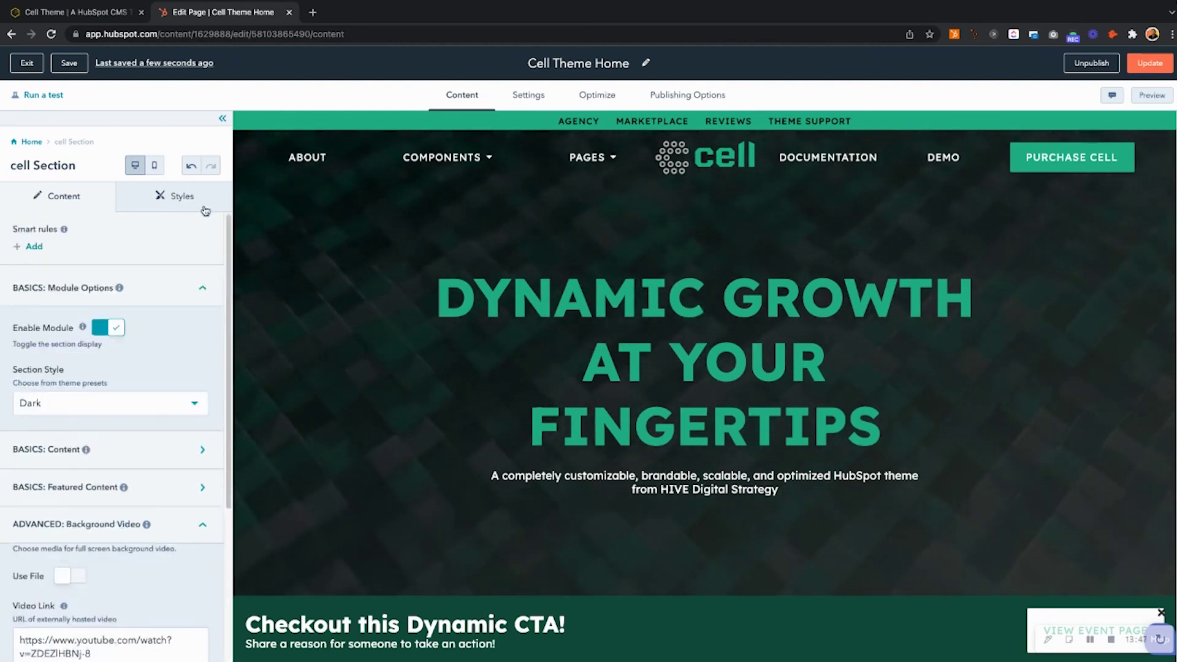
- Open the cell Section's styling options, review the Module Styles categories, and return to the styles overview
left_click(181, 199)
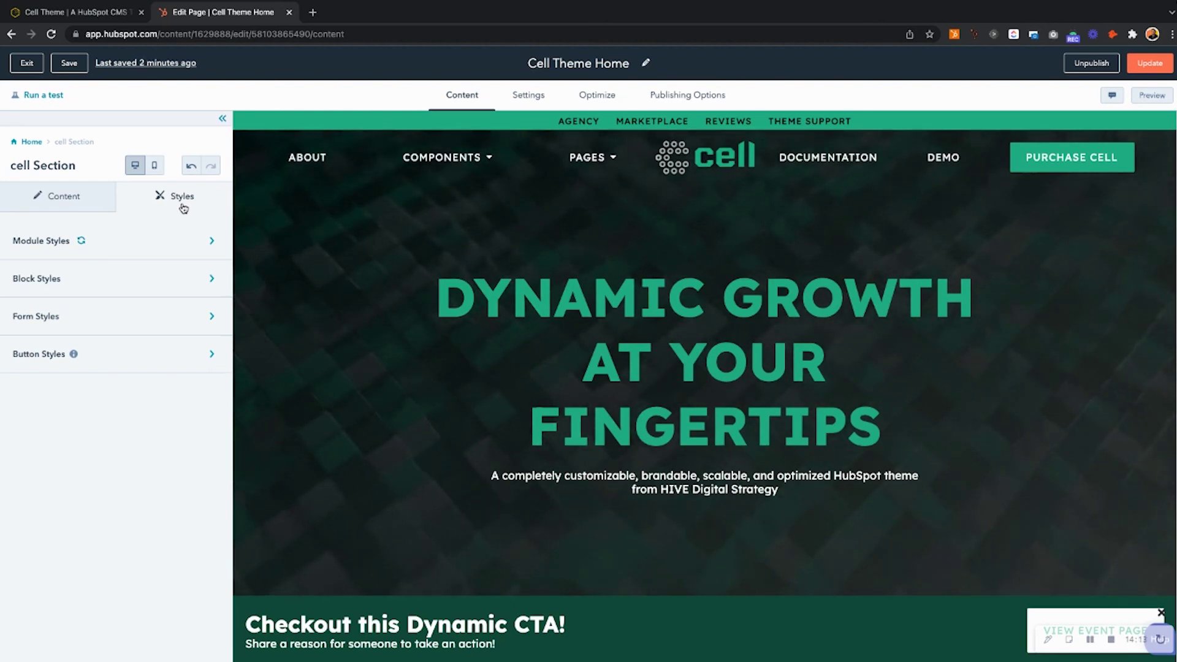
left_click(149, 248)
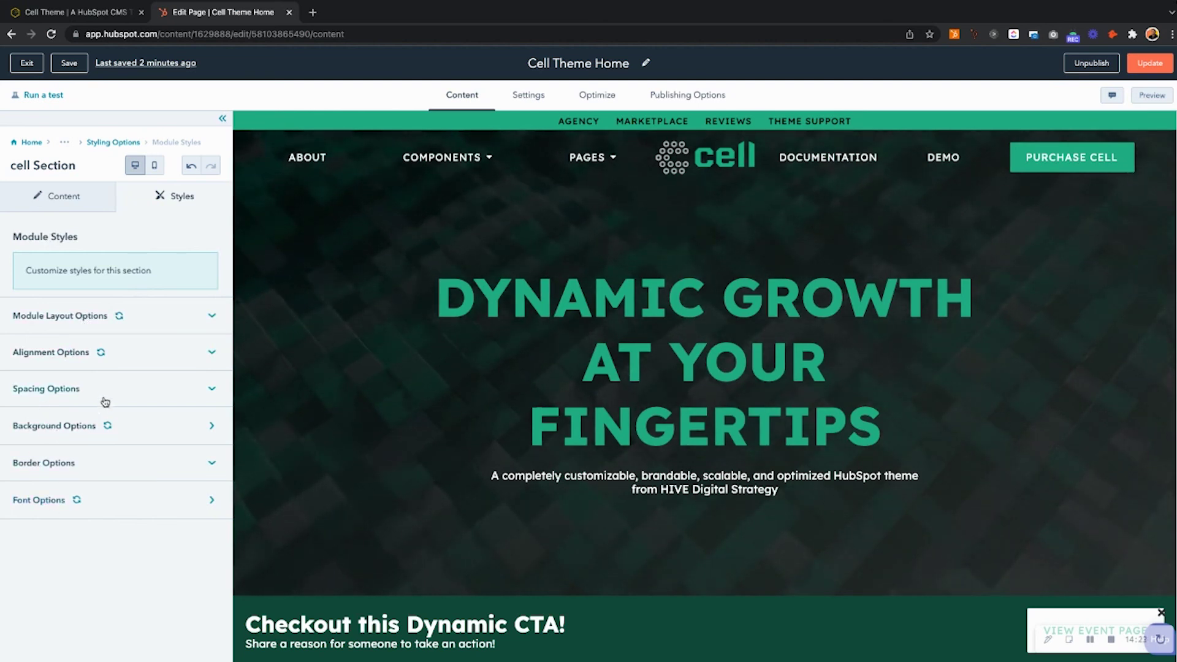
left_click(119, 143)
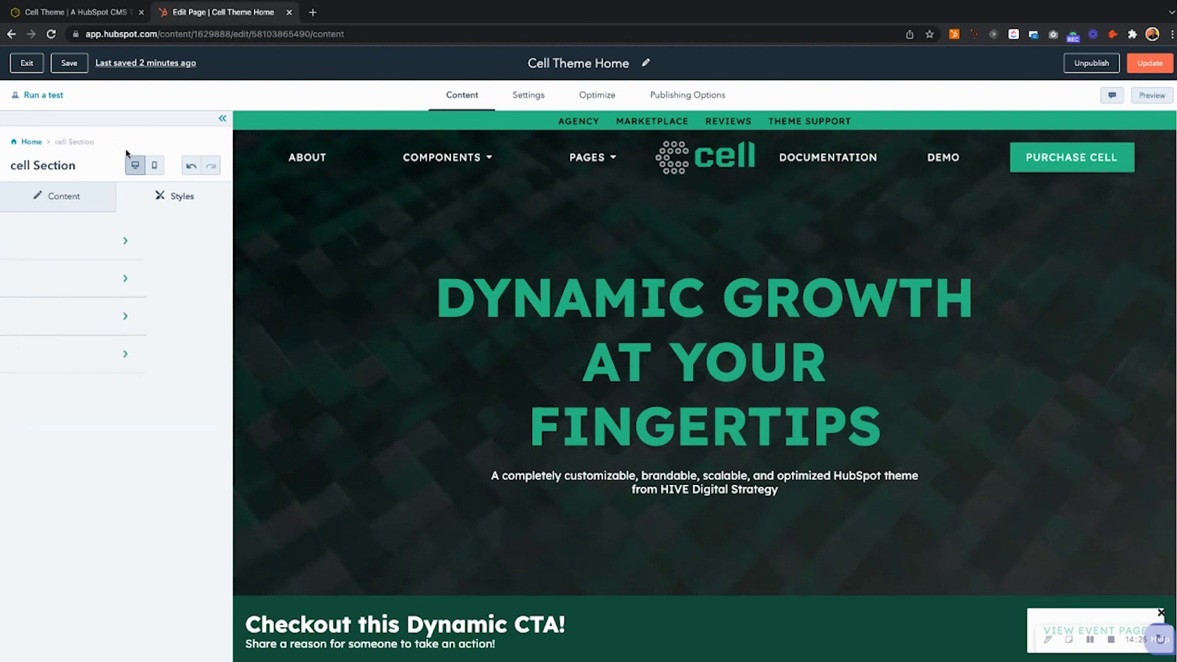
- Look through the cell Section's Block Styles settings and return to the styles overview
left_click(84, 285)
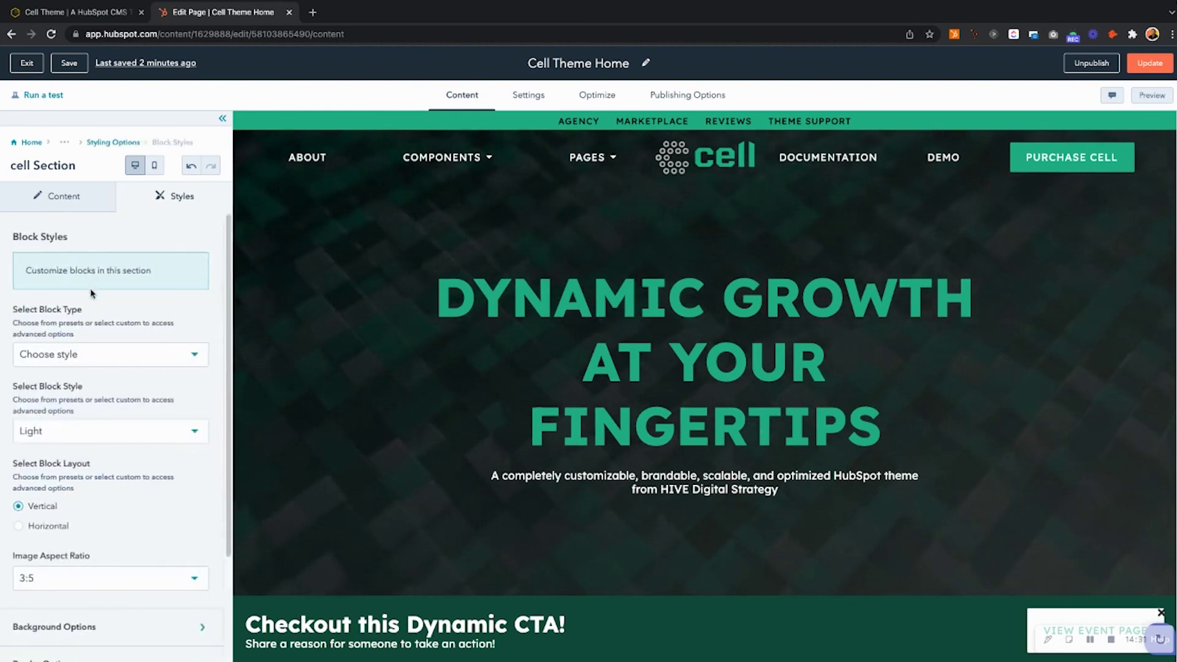
scroll(91, 291, "down", 5)
scroll(95, 276, "up", 5)
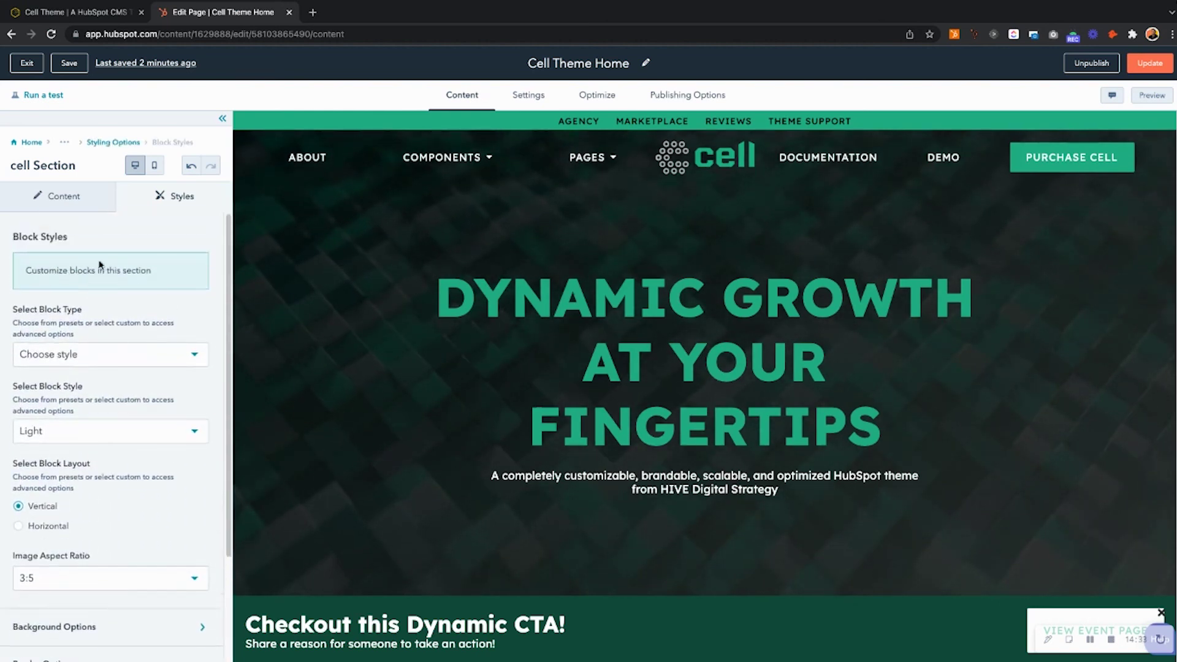
left_click(98, 242)
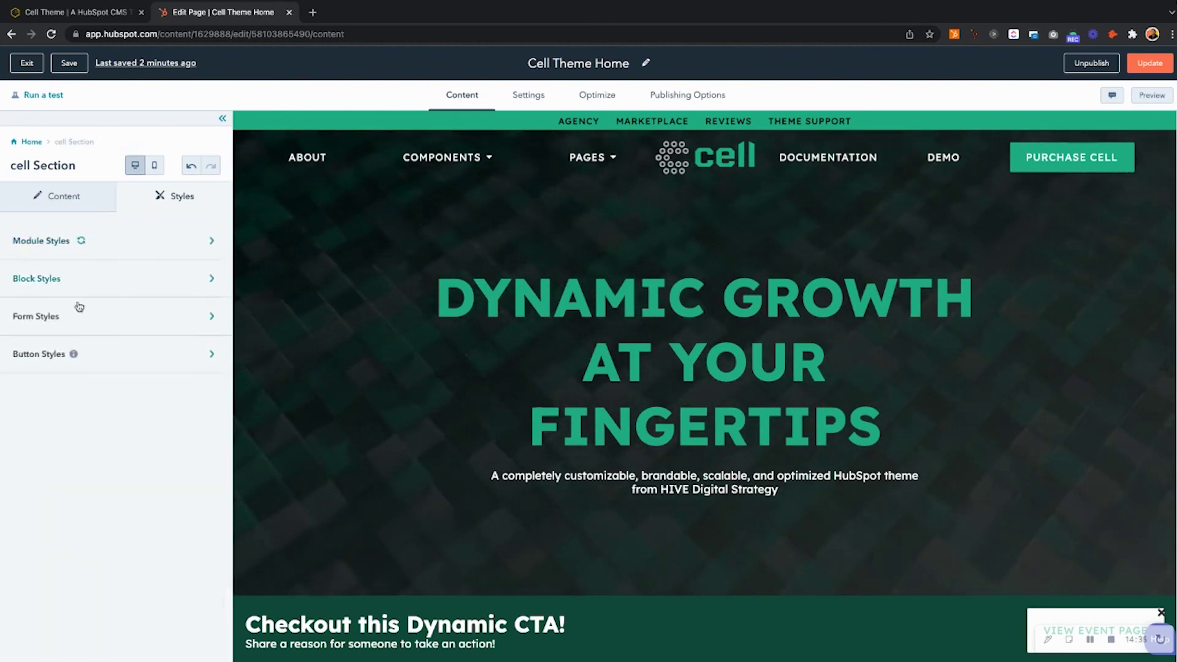